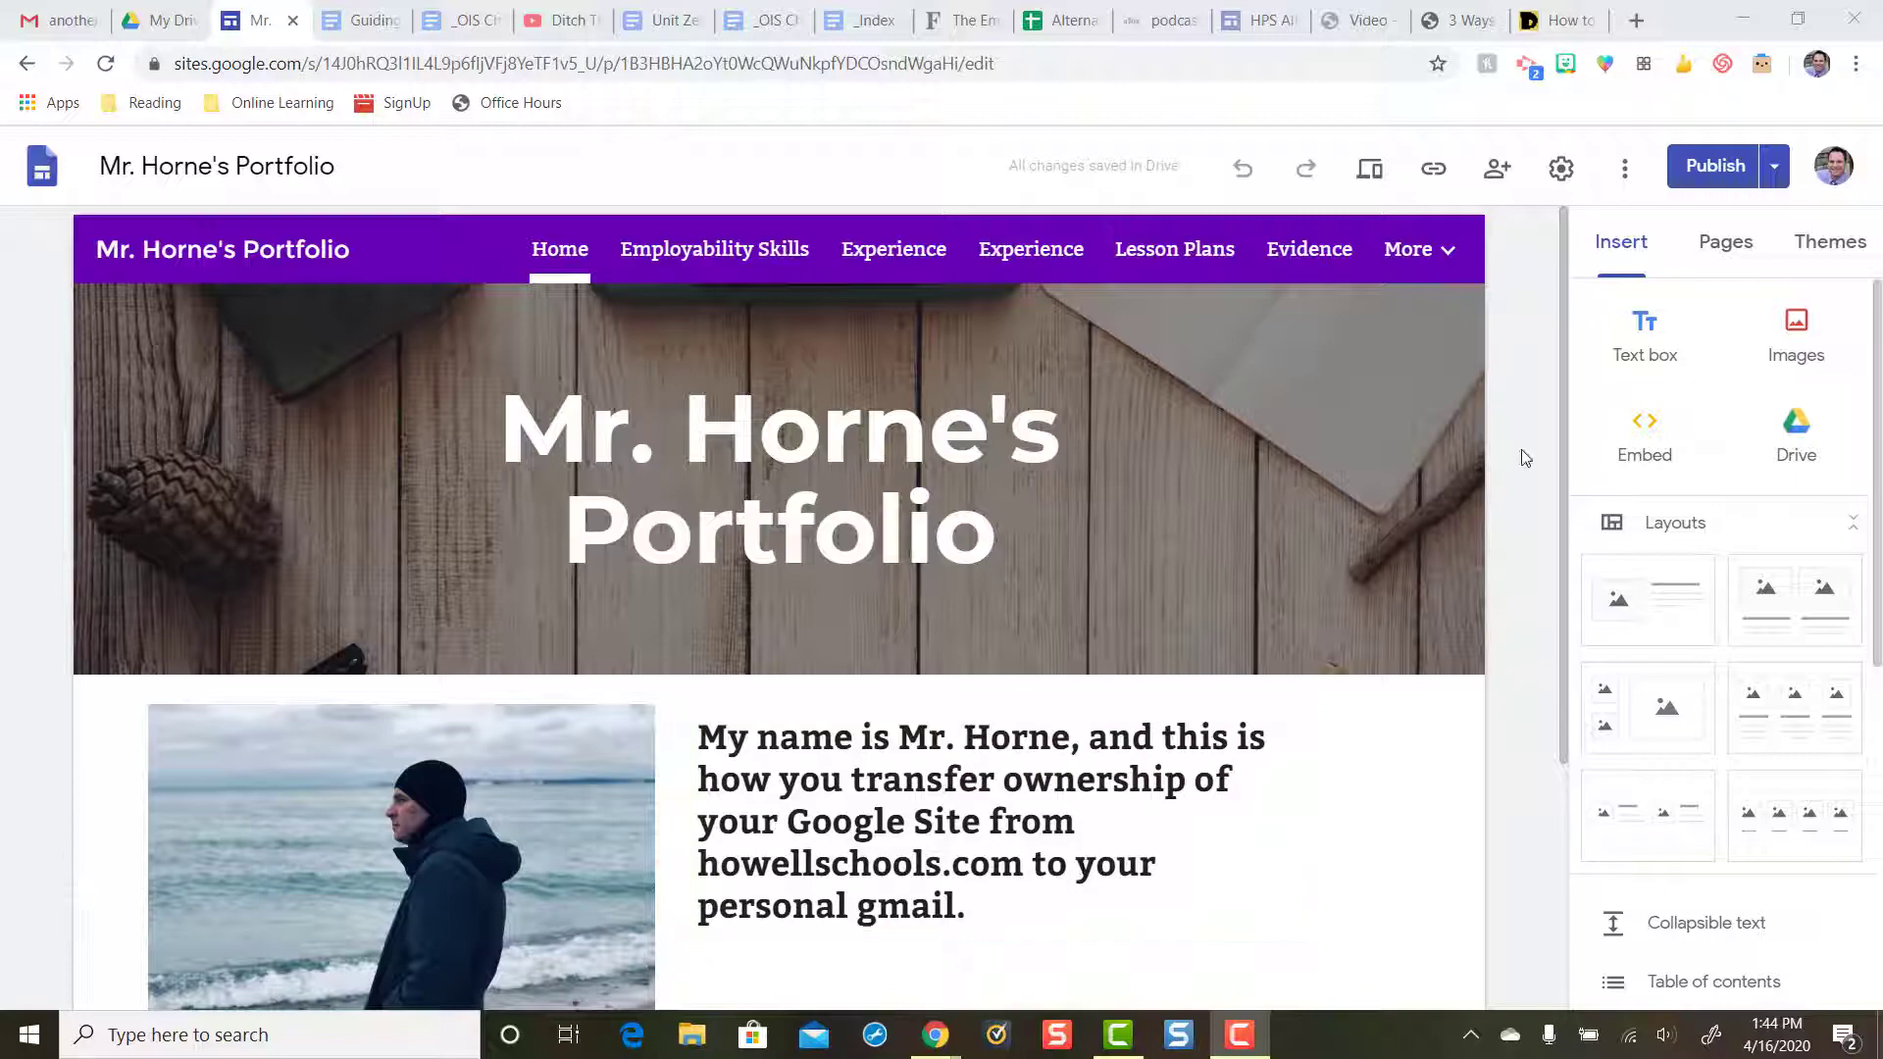
- Try to transfer ownership of the site to the personal Gmail account in its sharing settings
{"action": "left_click", "coordinate": [1497, 173]}
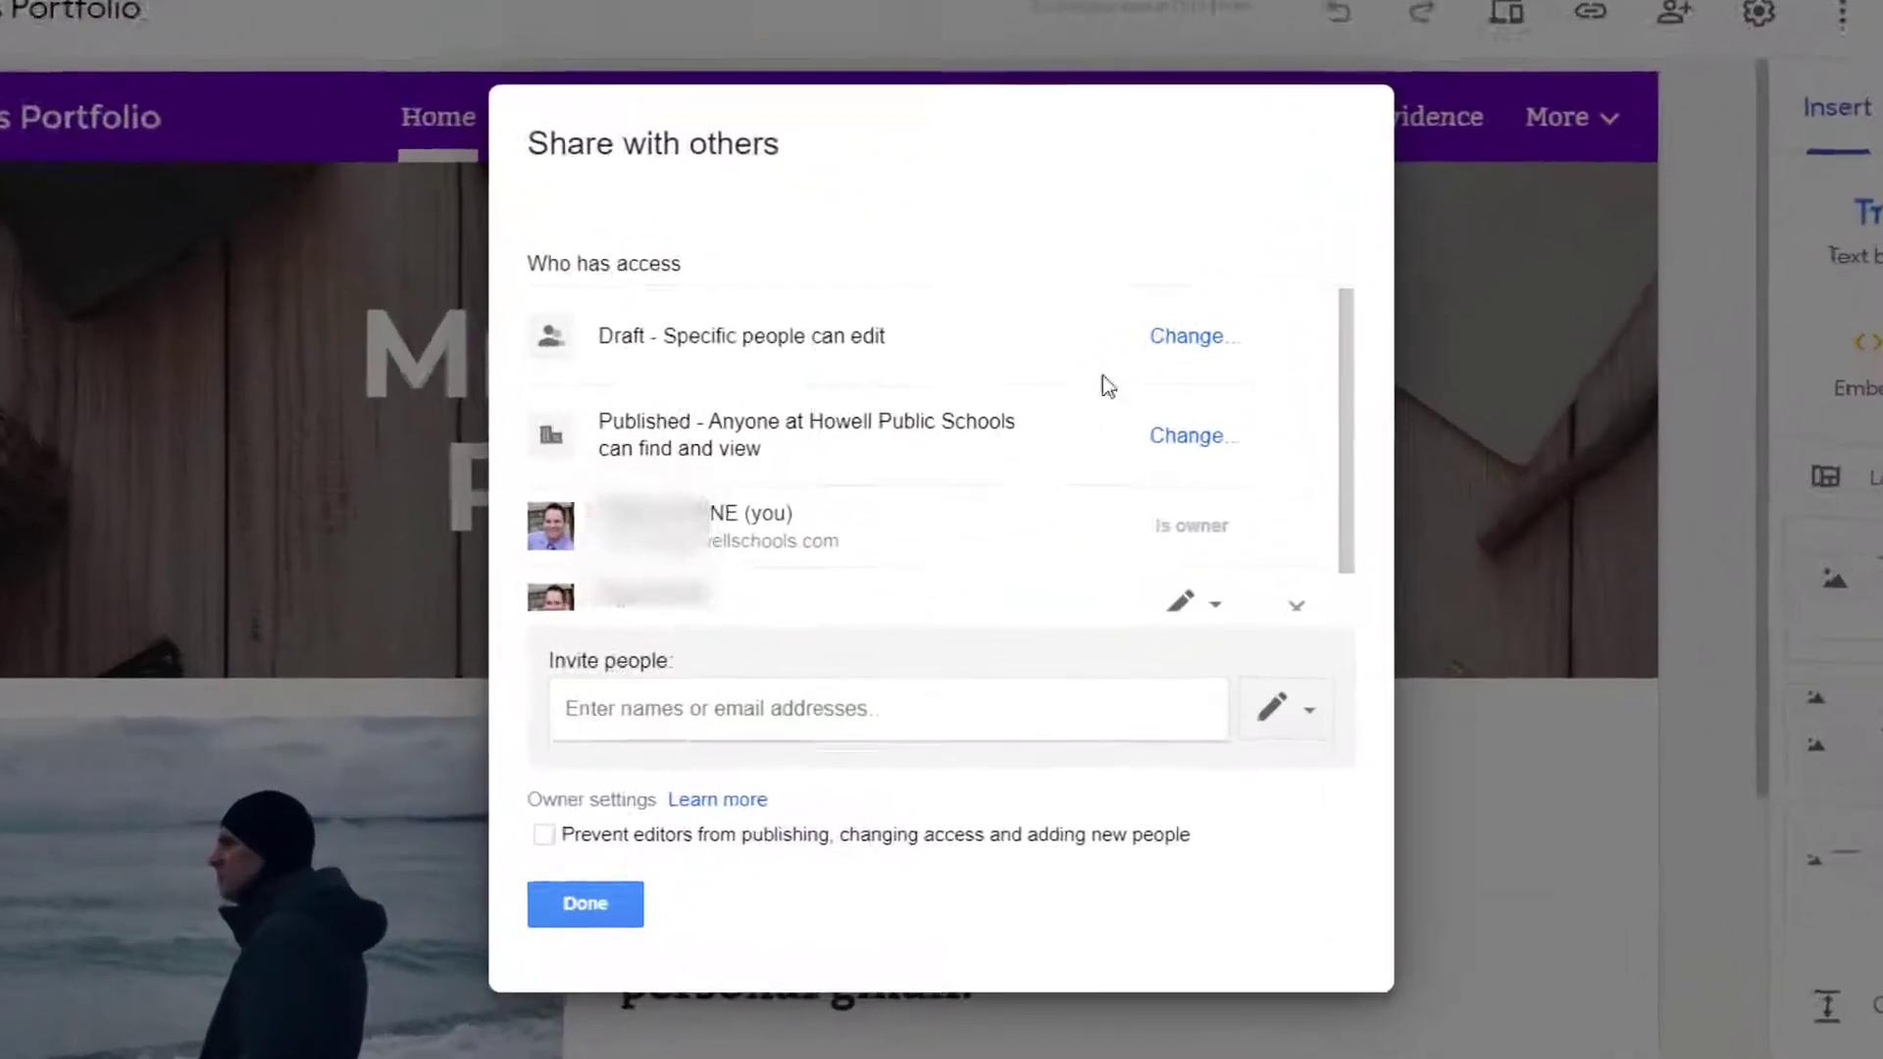
{"action": "scroll", "coordinate": [940, 436], "scroll_direction": "down", "scroll_amount": 1}
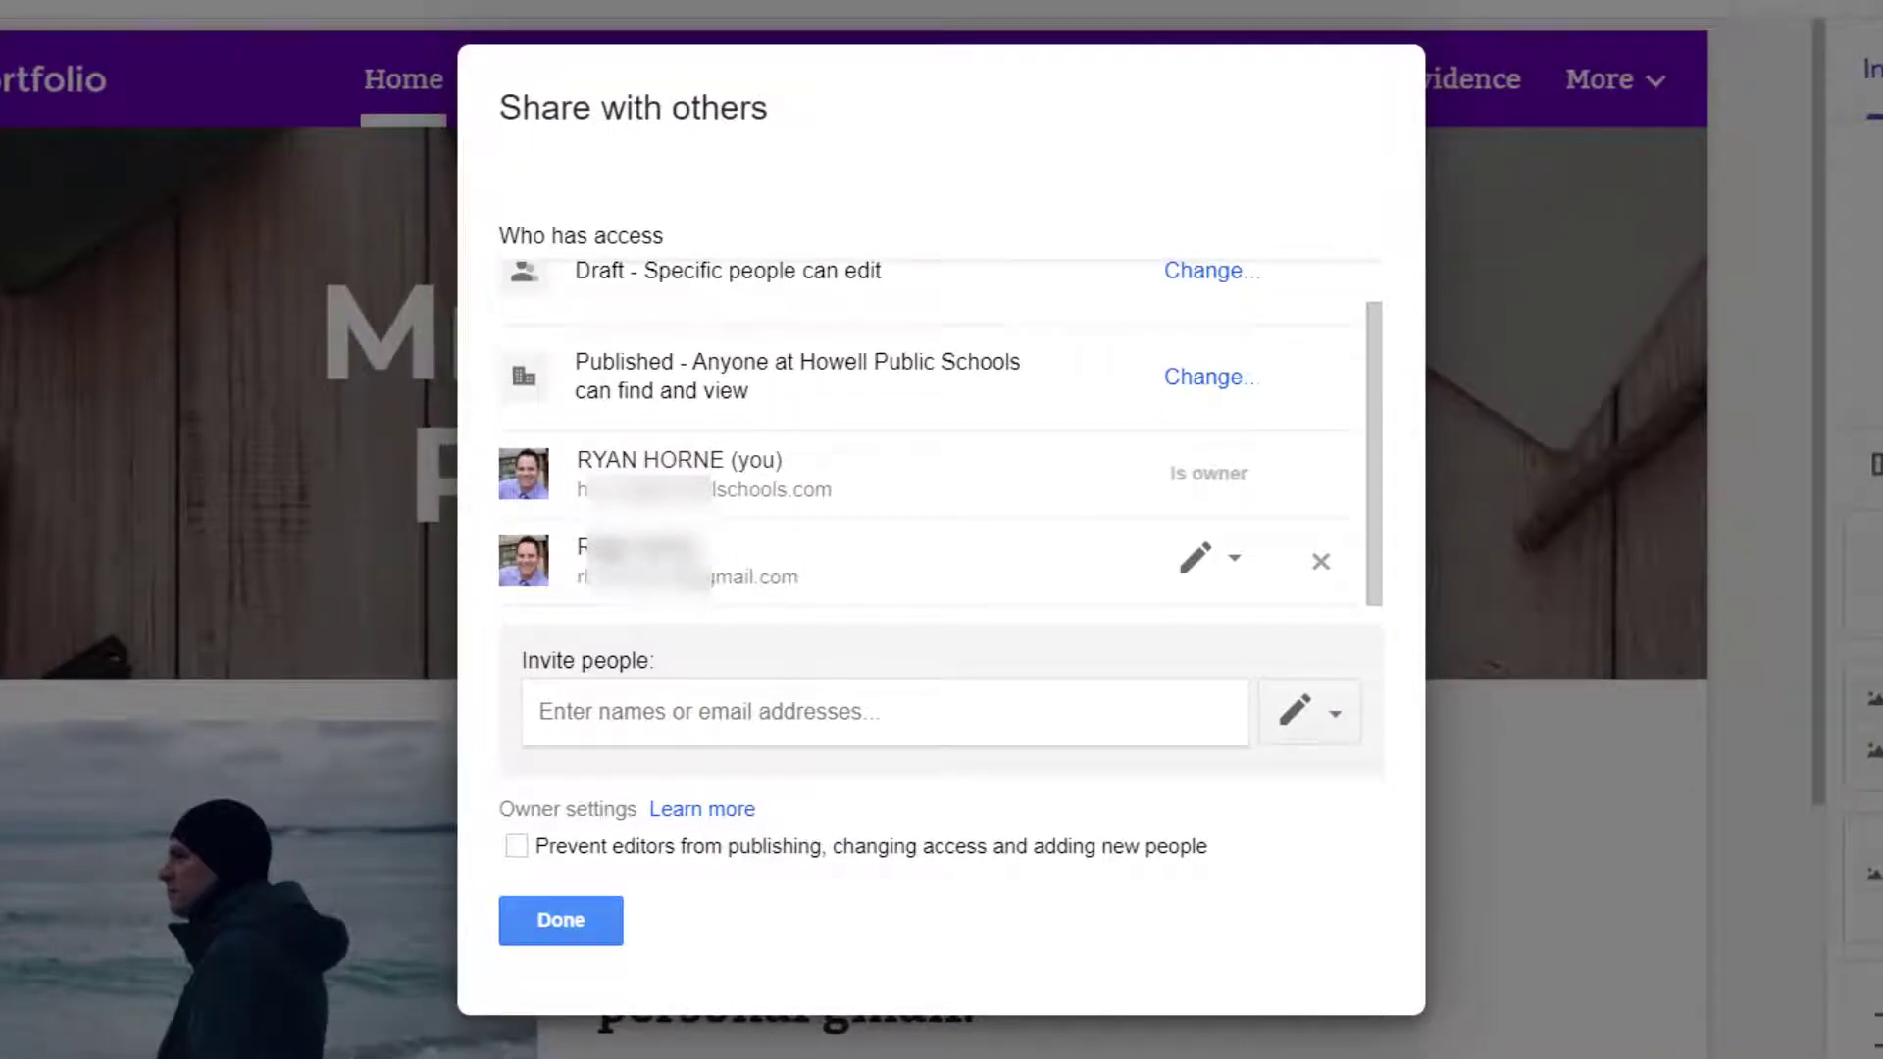
{"action": "left_click", "coordinate": [1237, 580]}
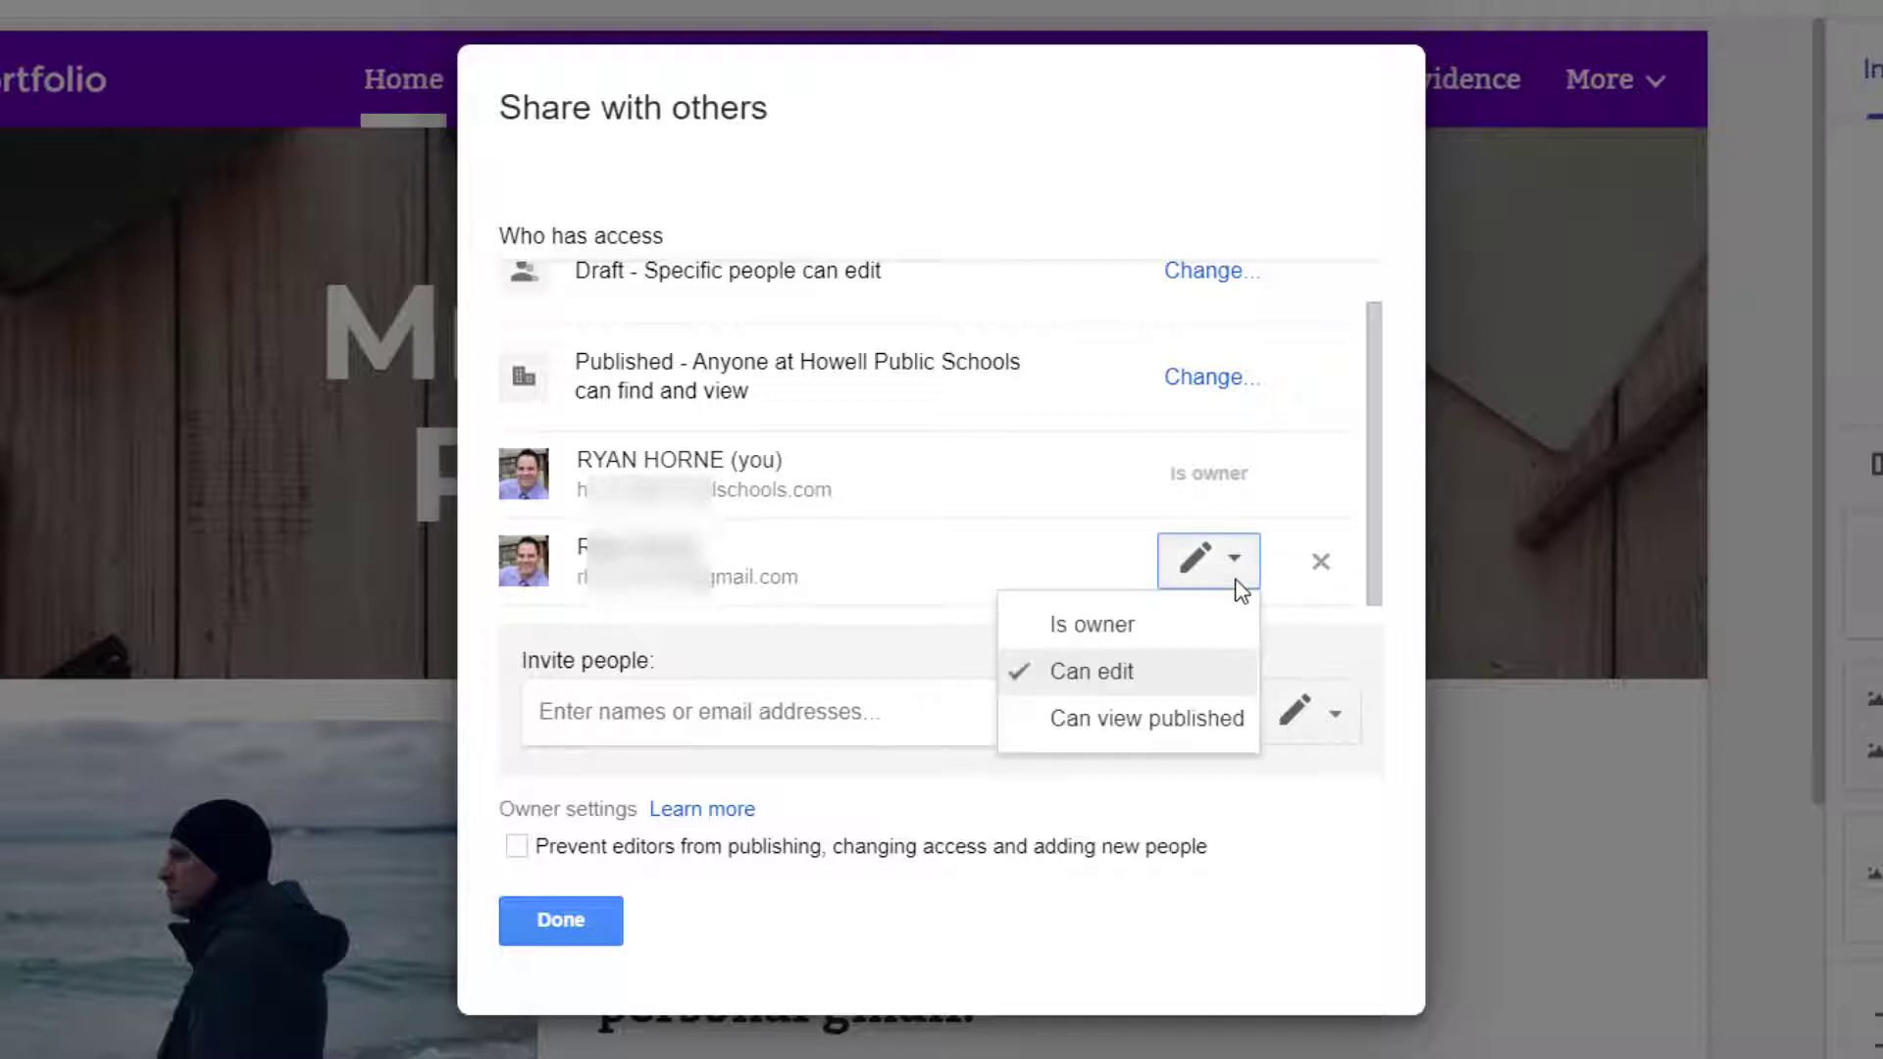
{"action": "left_click", "coordinate": [1067, 633]}
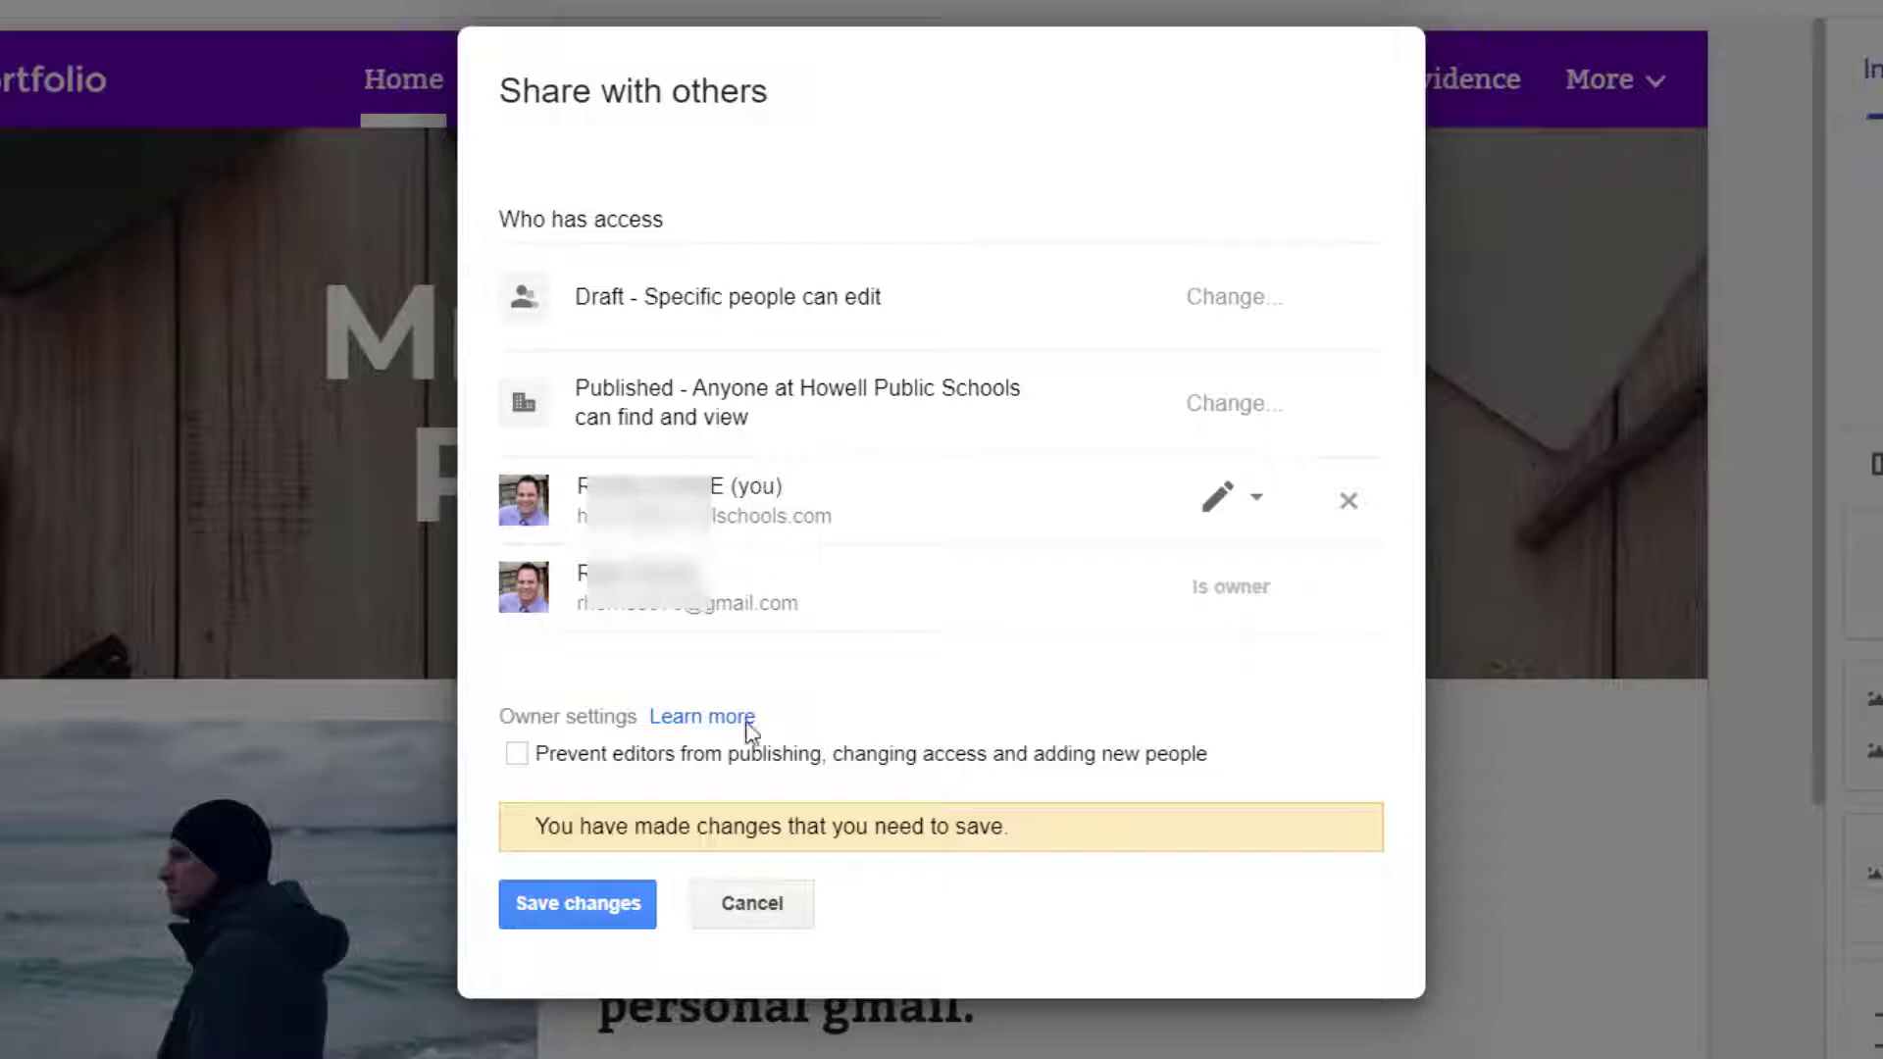
{"action": "left_click", "coordinate": [565, 922]}
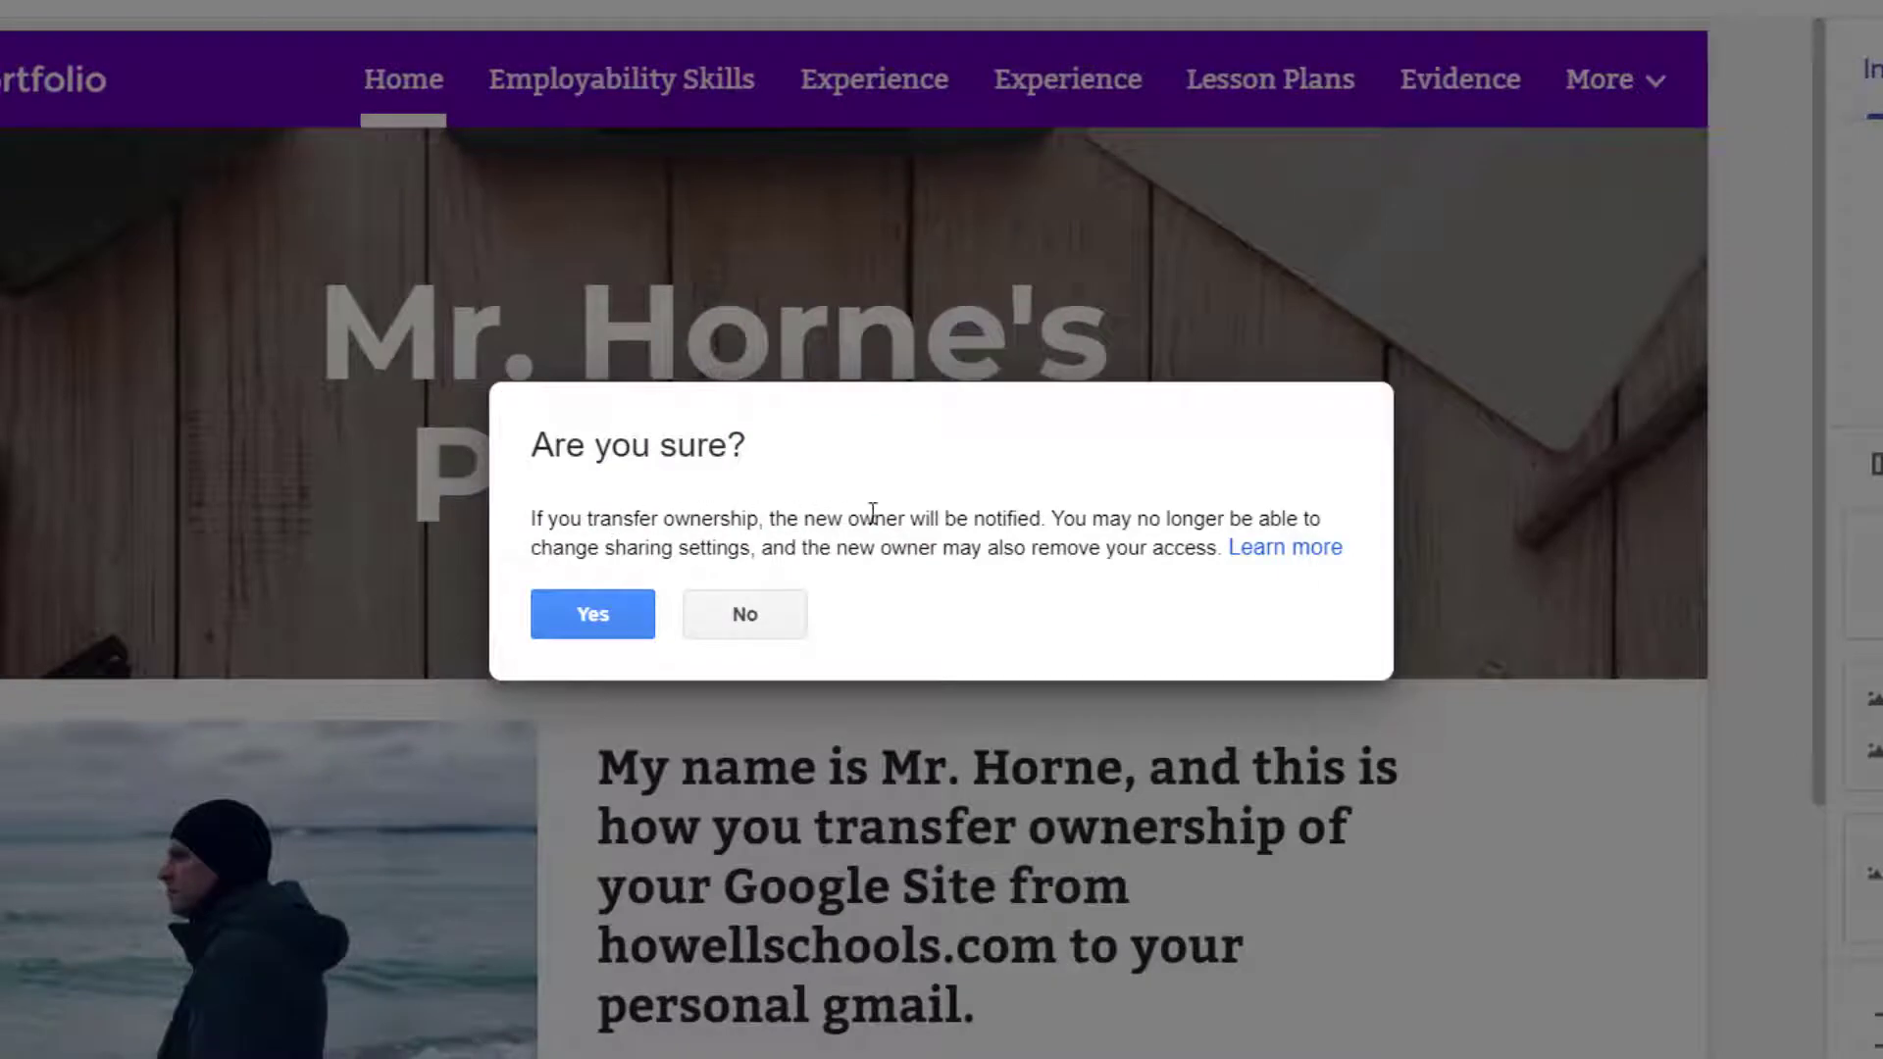
{"action": "left_click", "coordinate": [579, 622]}
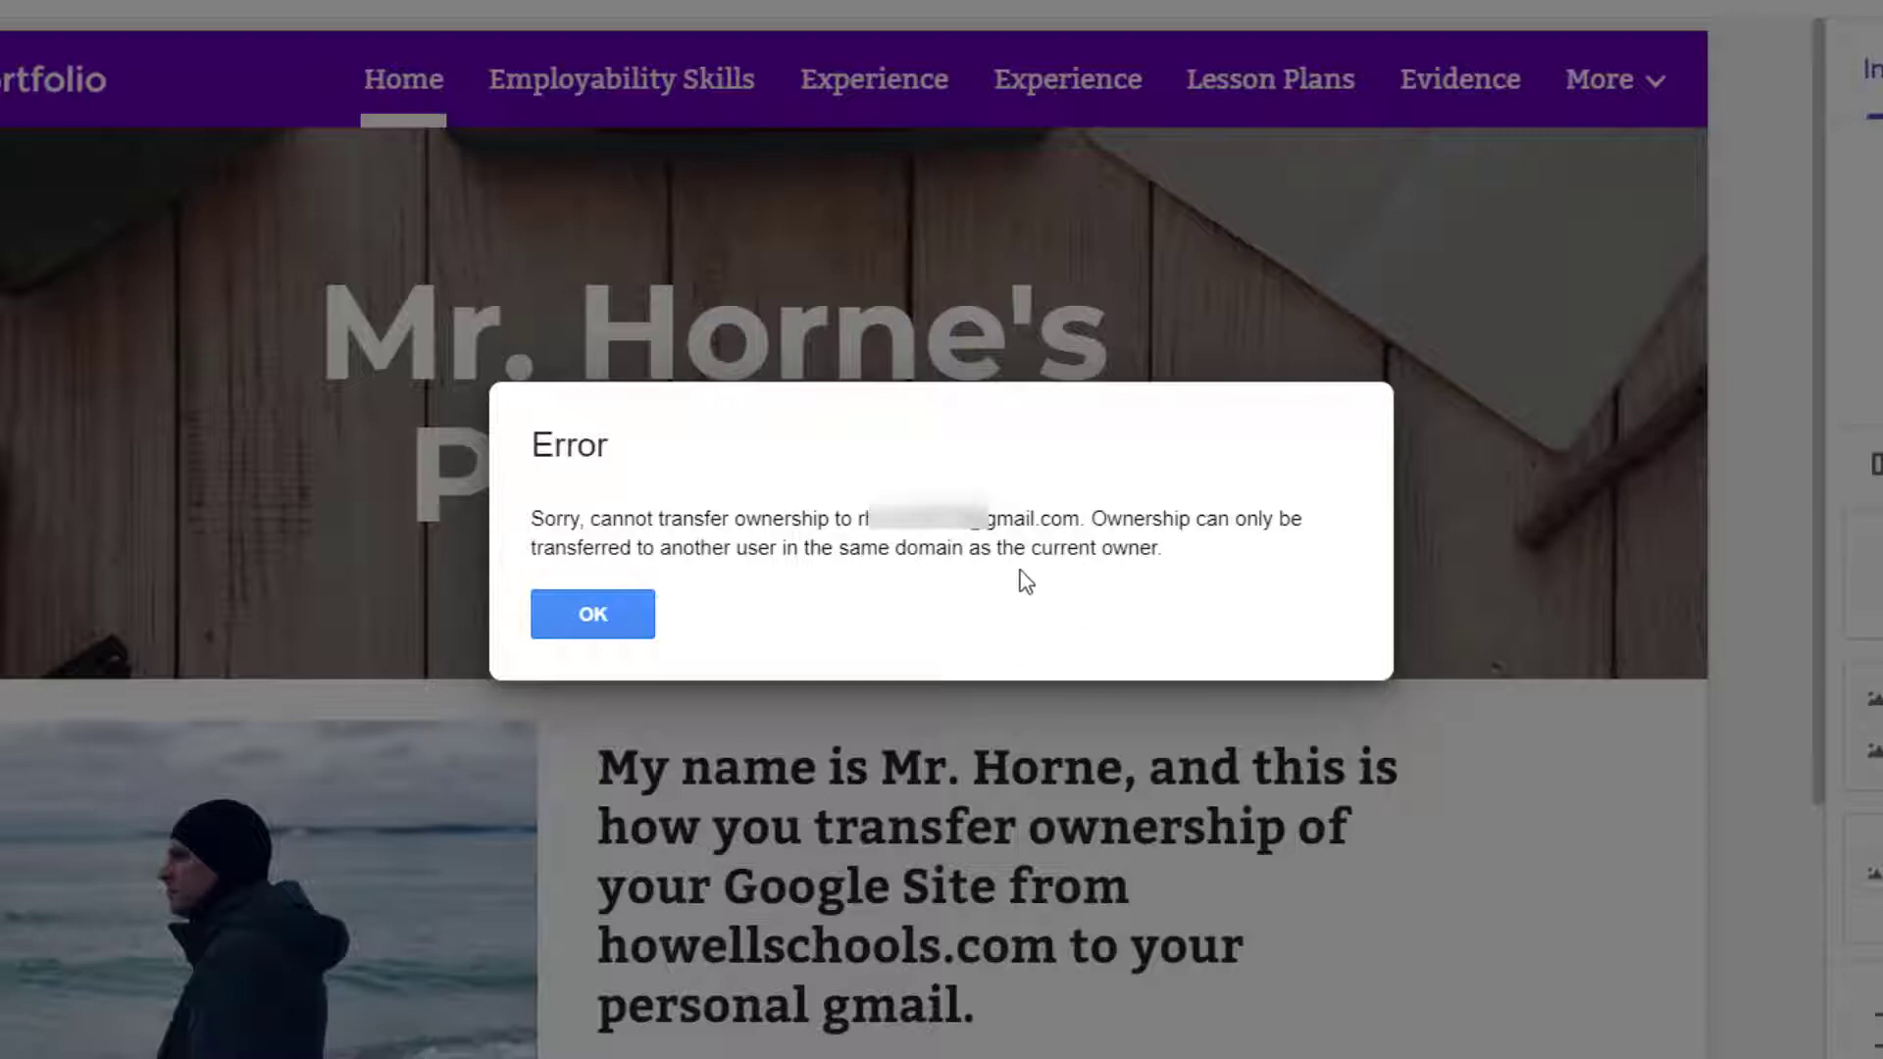
{"action": "left_click", "coordinate": [606, 628]}
{"action": "left_click", "coordinate": [763, 910]}
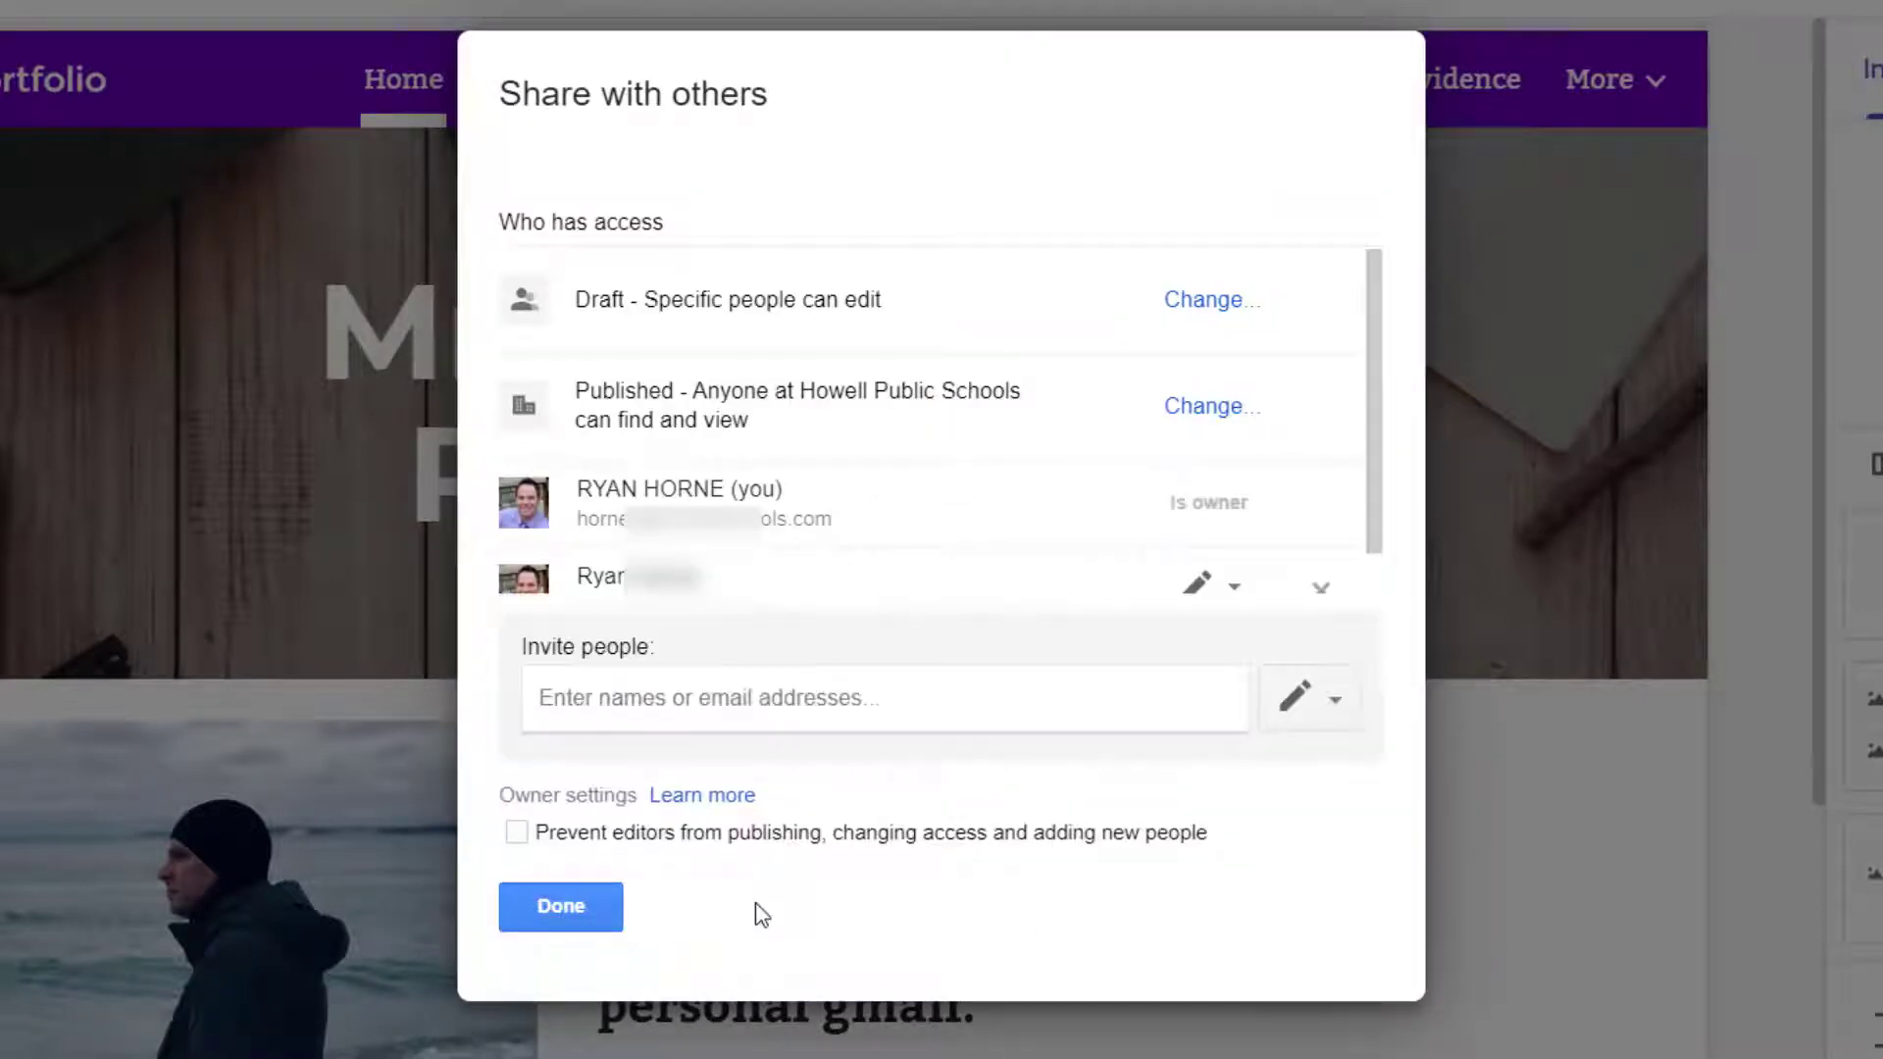
{"action": "left_click", "coordinate": [587, 914]}
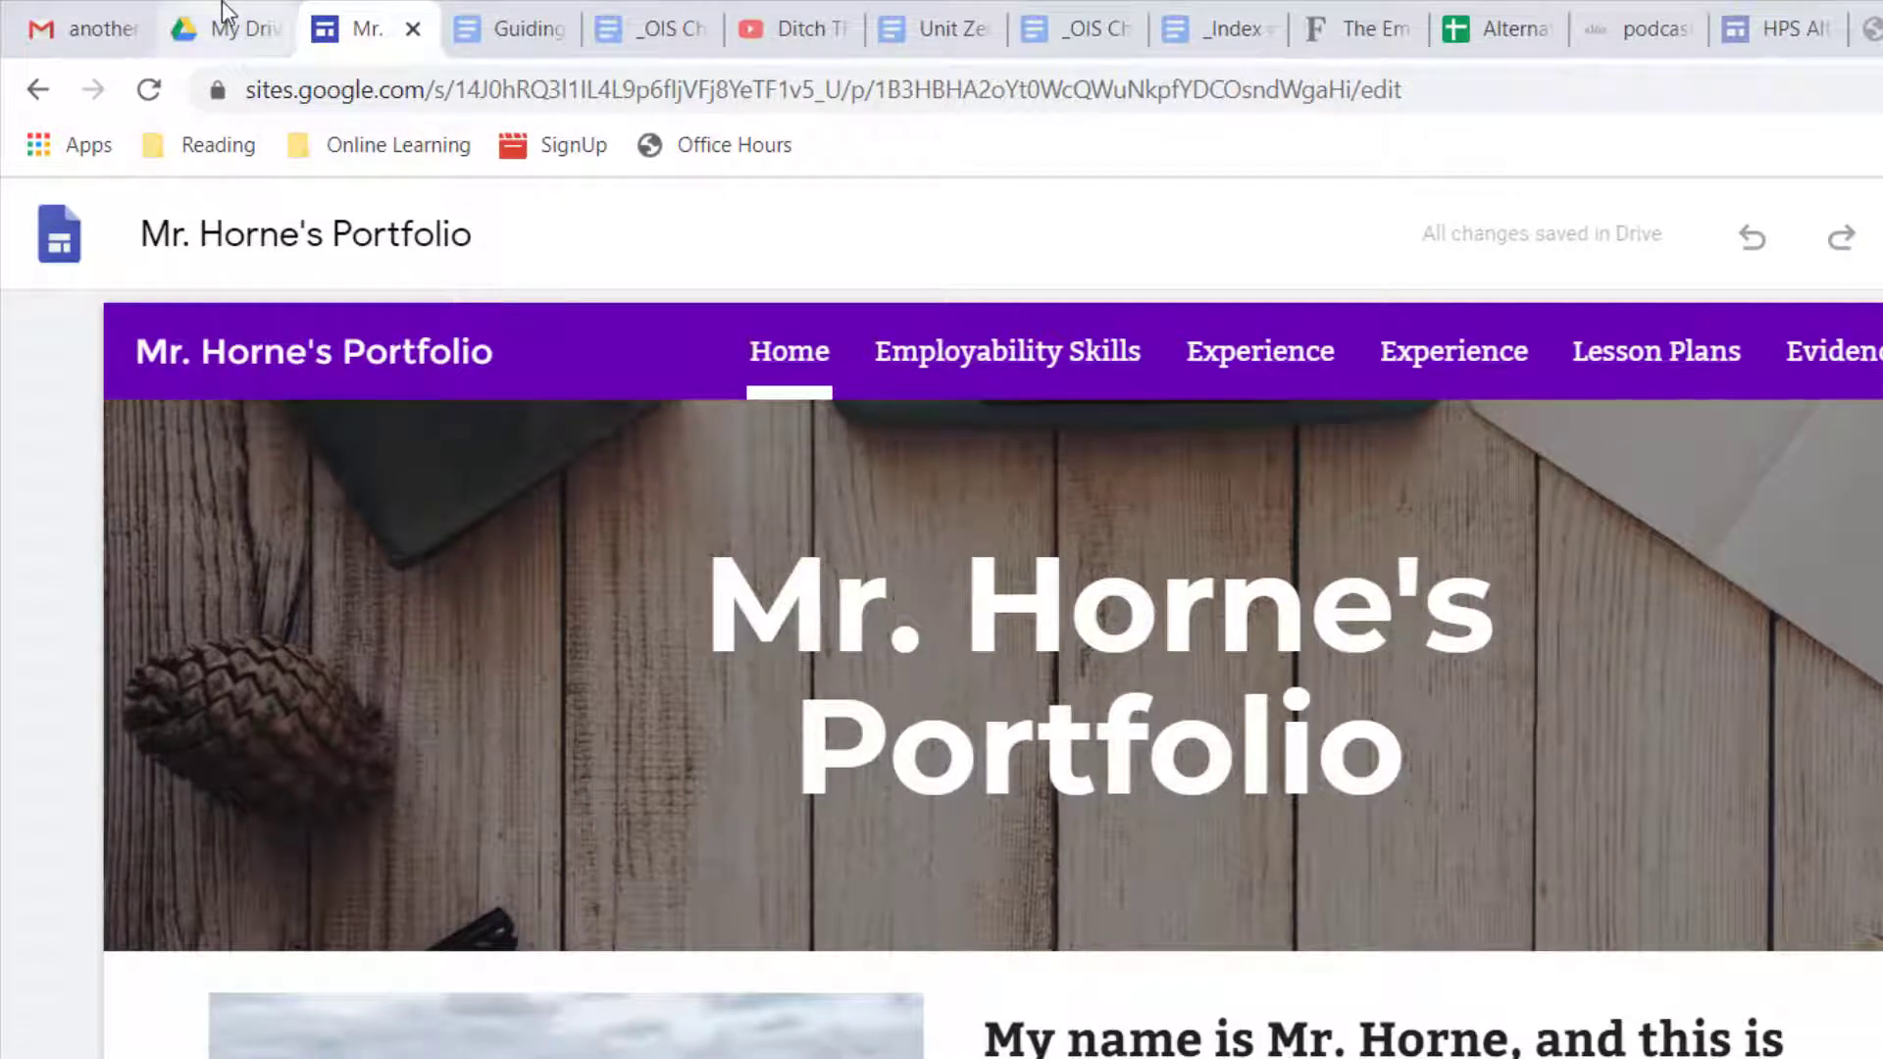
- Switch to Google Drive and search for the portfolio site by its title
{"action": "left_click", "coordinate": [238, 30]}
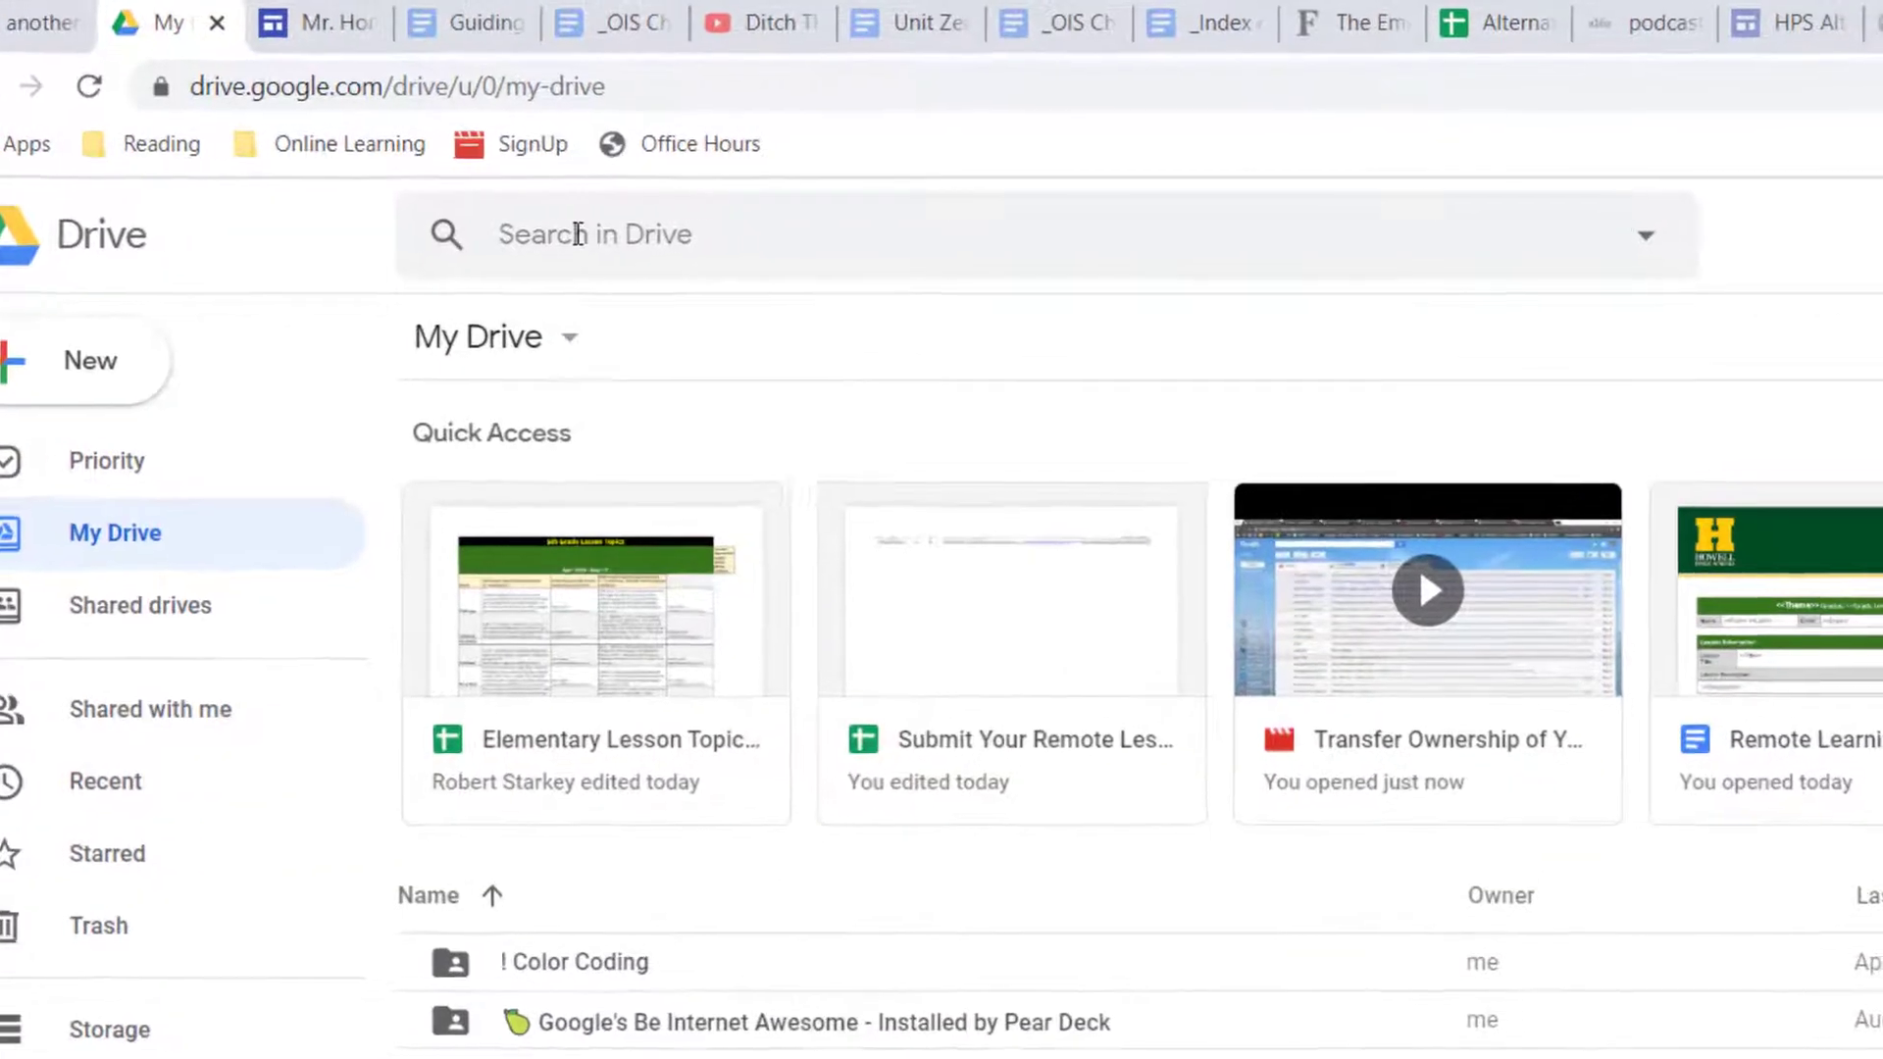
{"action": "left_click", "coordinate": [578, 235]}
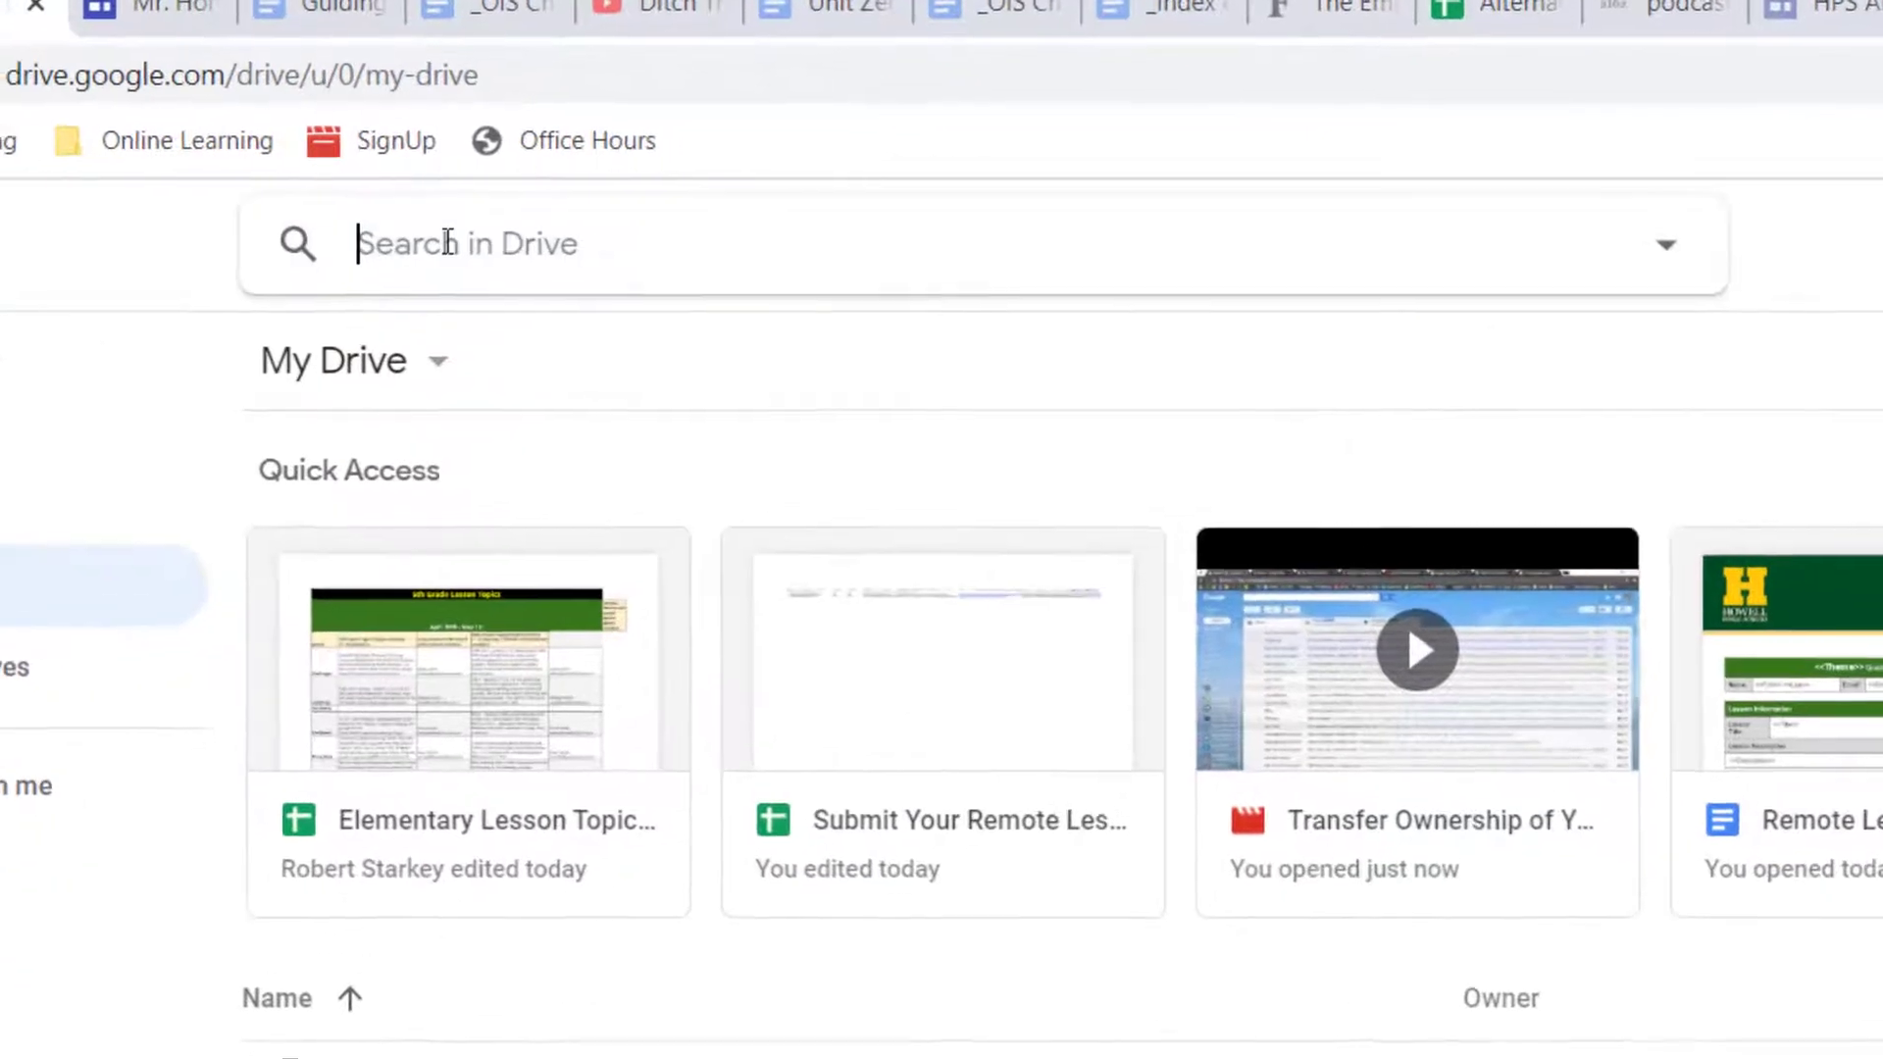
{"action": "type", "text": "mr."}
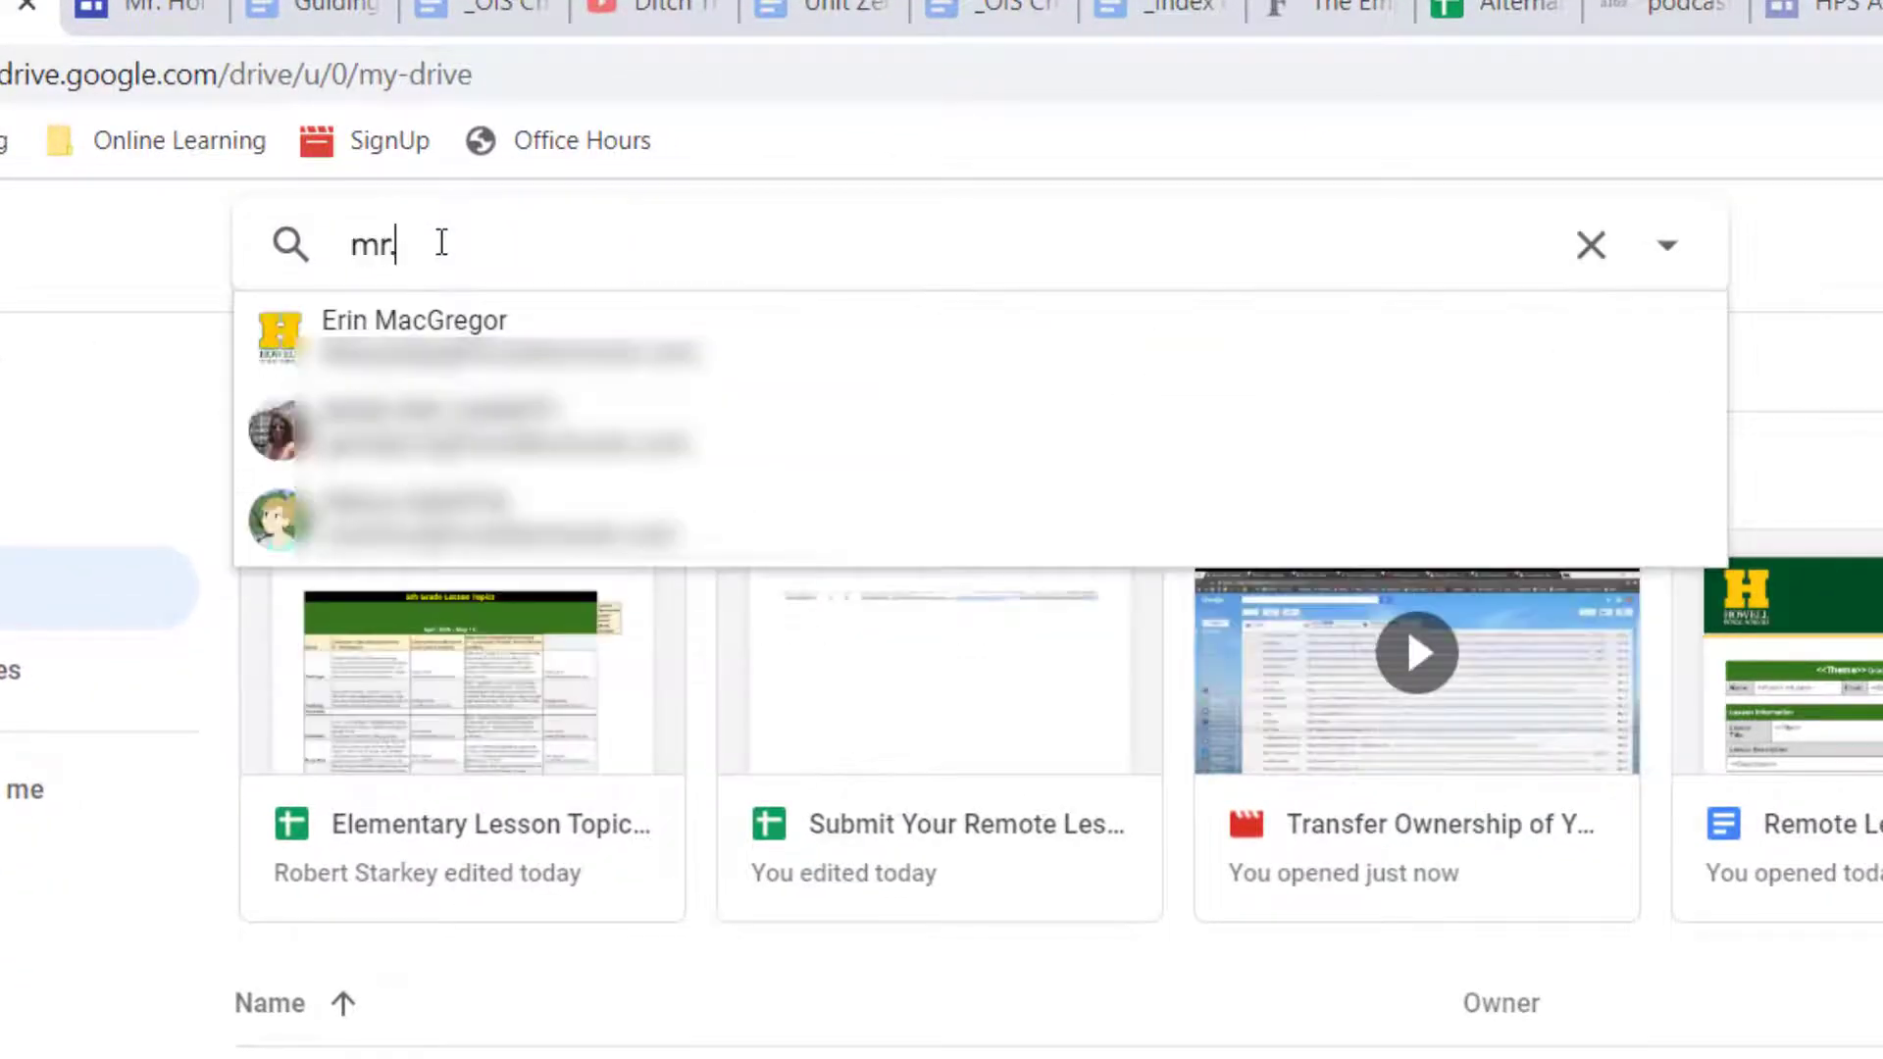
{"action": "type", "text": " horne poet"}
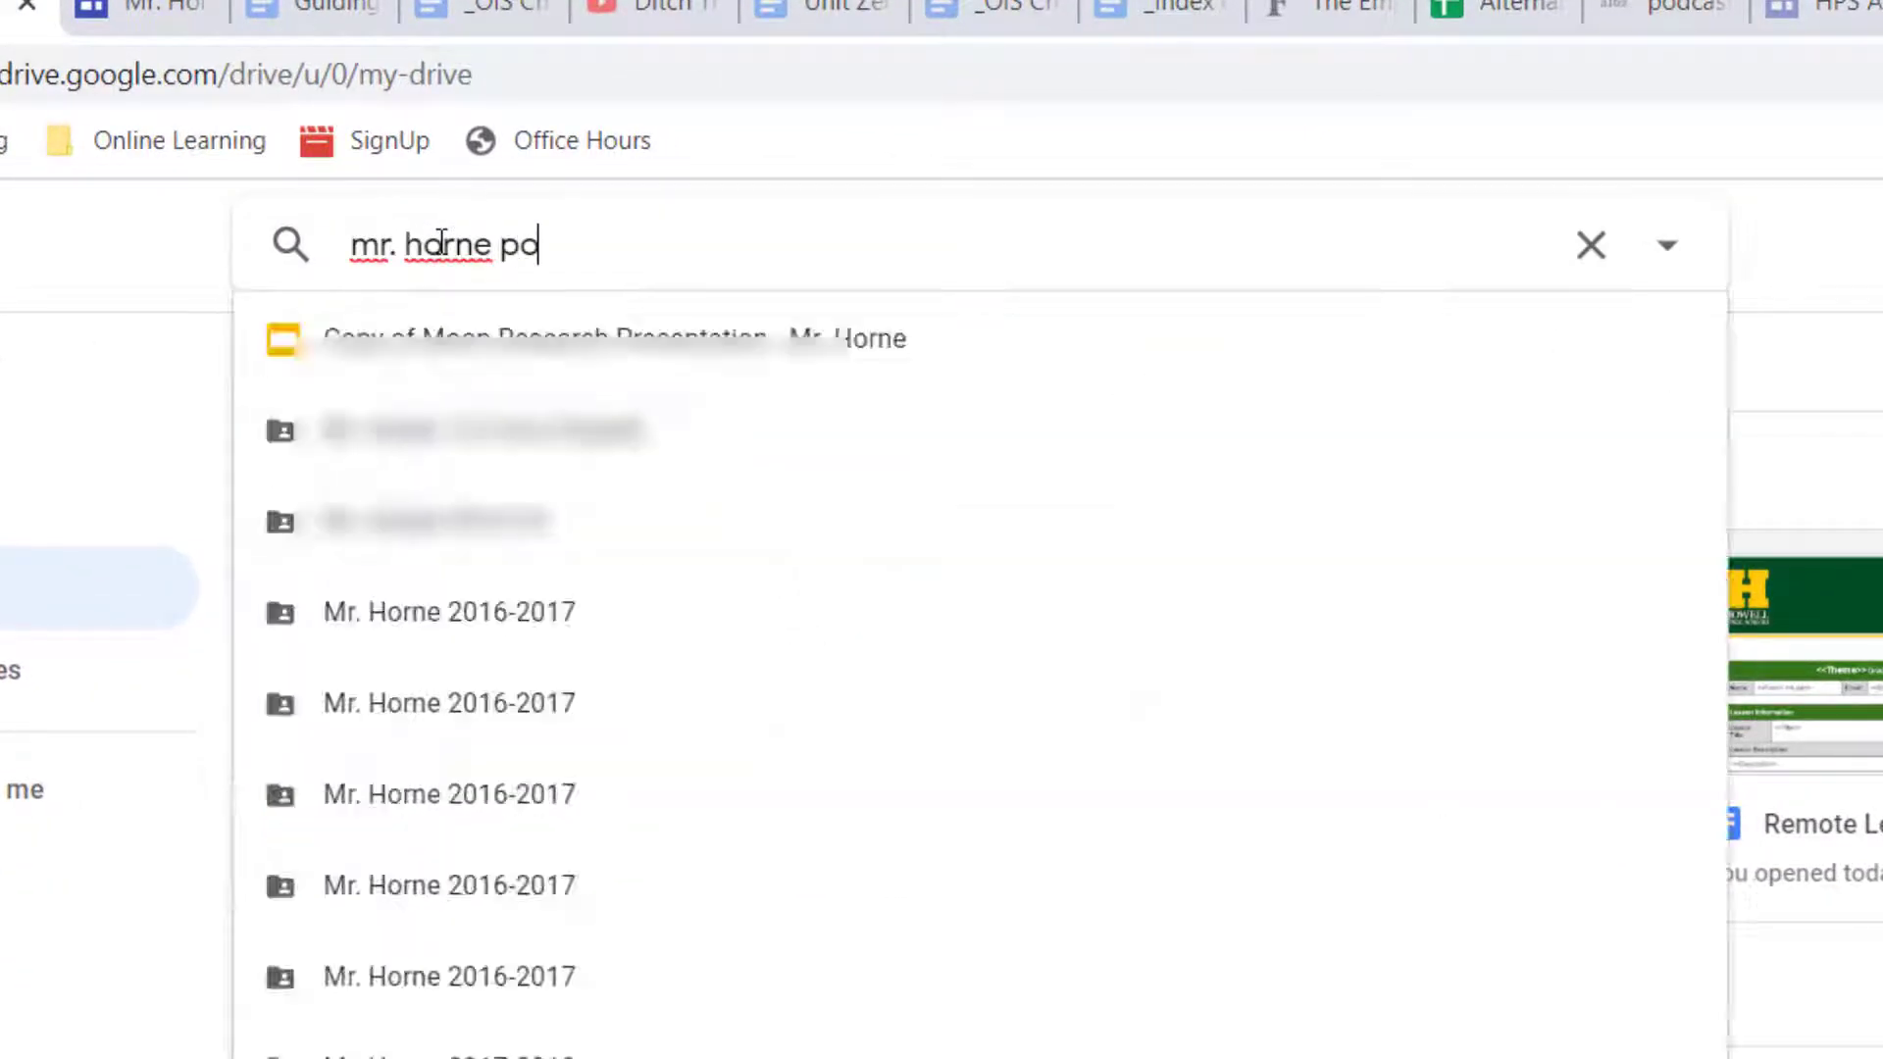
{"action": "key", "text": "BackSpace"}
{"action": "key", "text": "BackSpace"}
{"action": "type", "text": "rtfolio"}
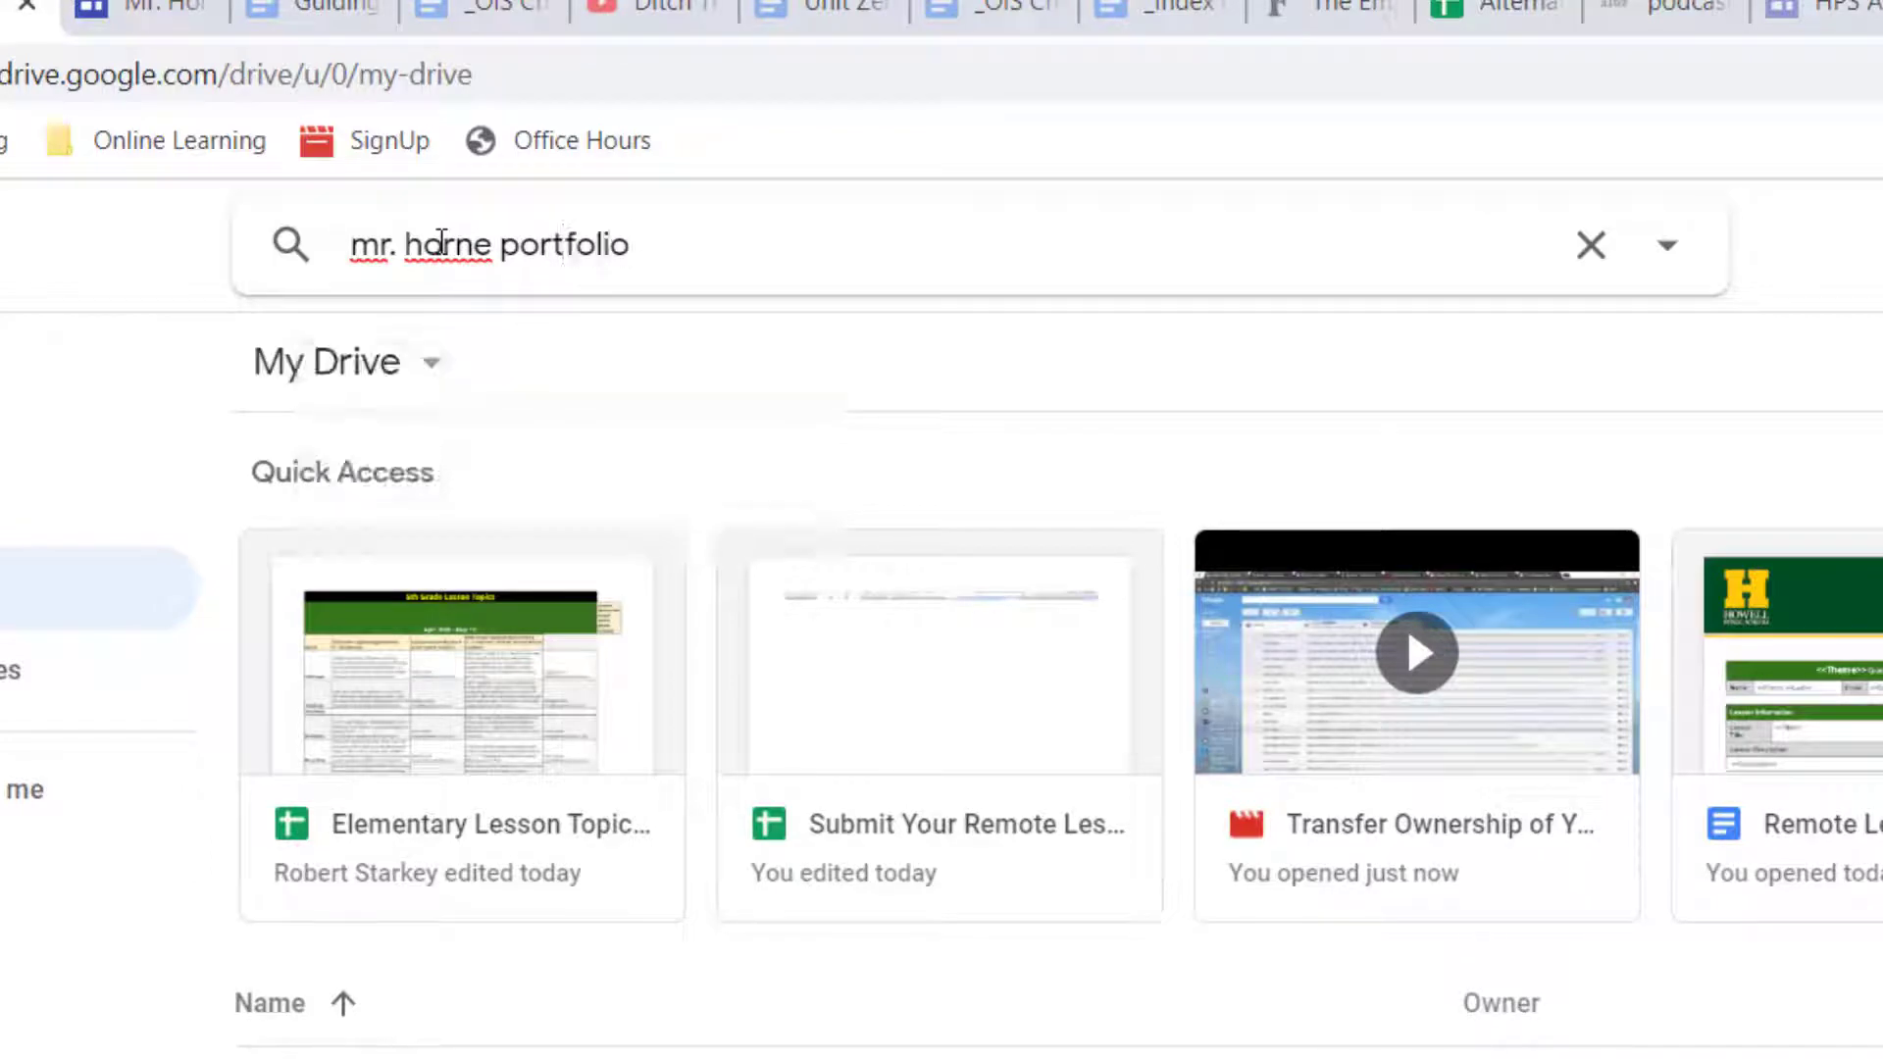
{"action": "key", "text": "Return"}
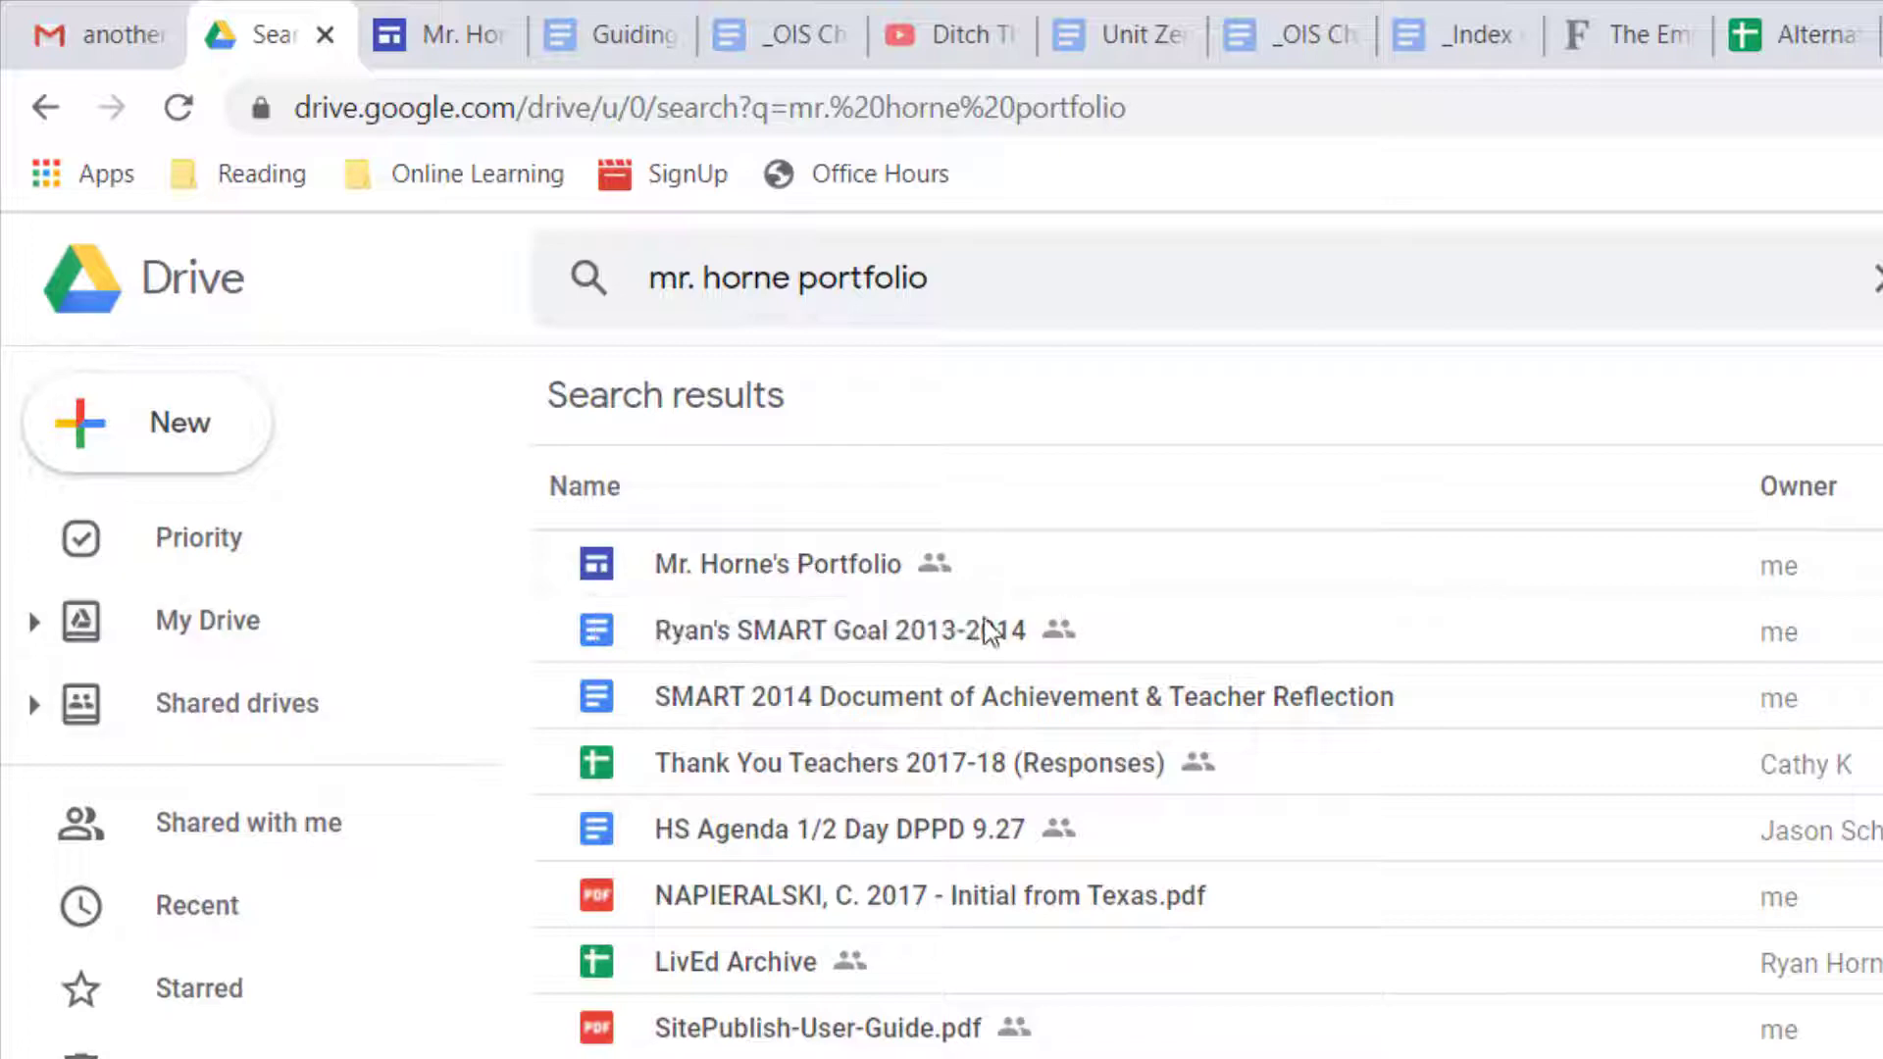
- Create a new shared drive named "Google Sites"
{"action": "left_click", "coordinate": [191, 732]}
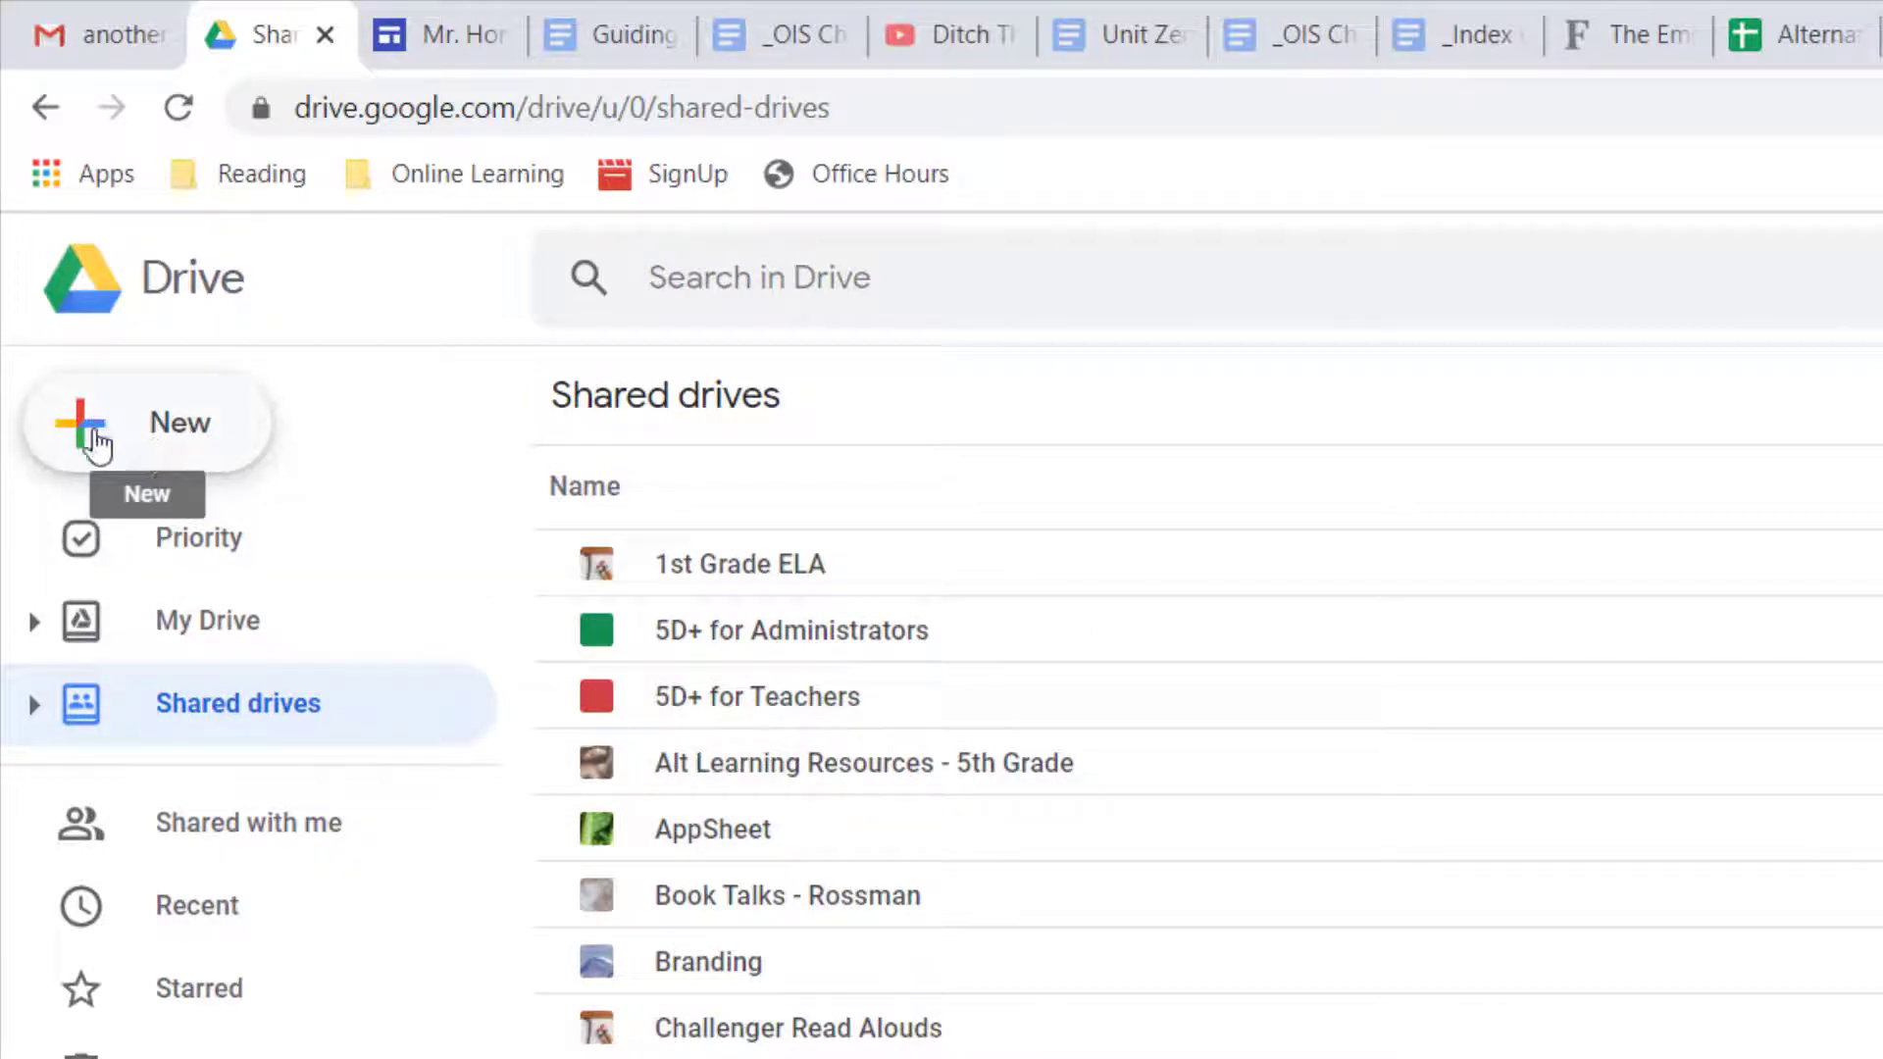
{"action": "left_click", "coordinate": [181, 419]}
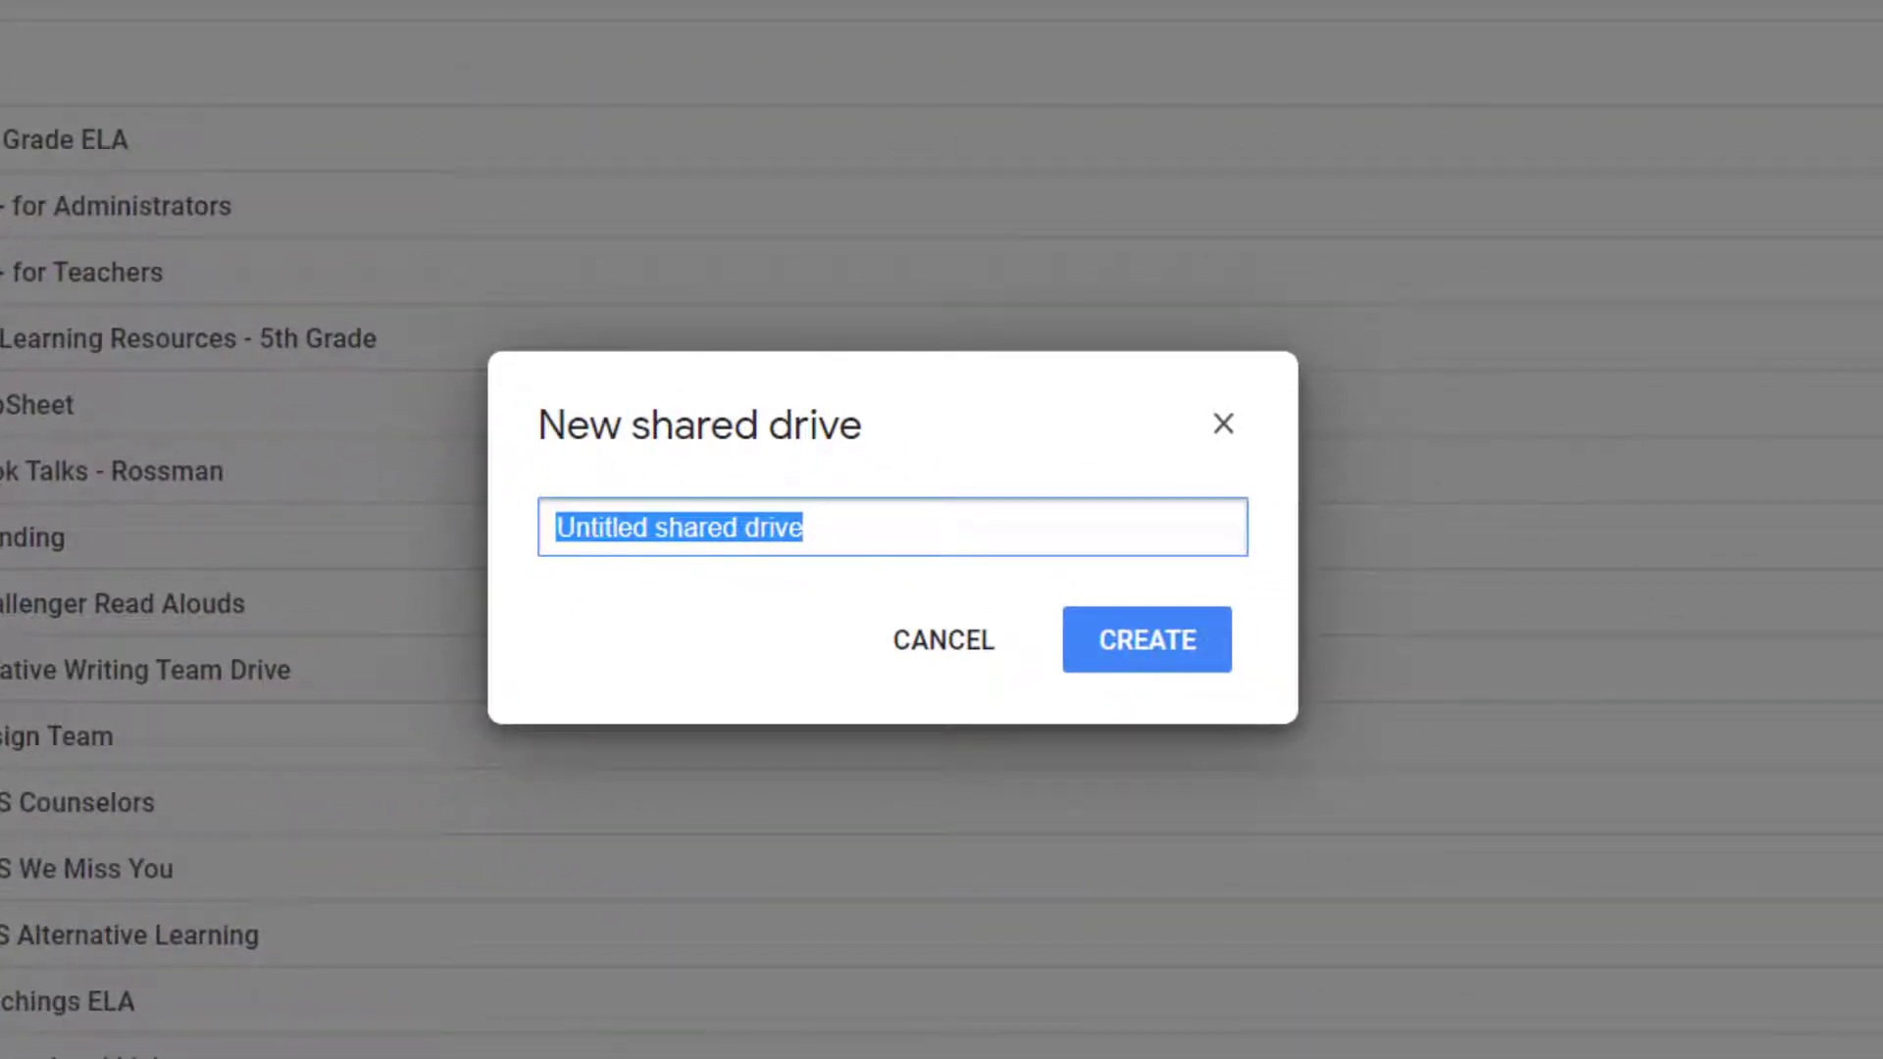
{"action": "type", "text": "Google Sites"}
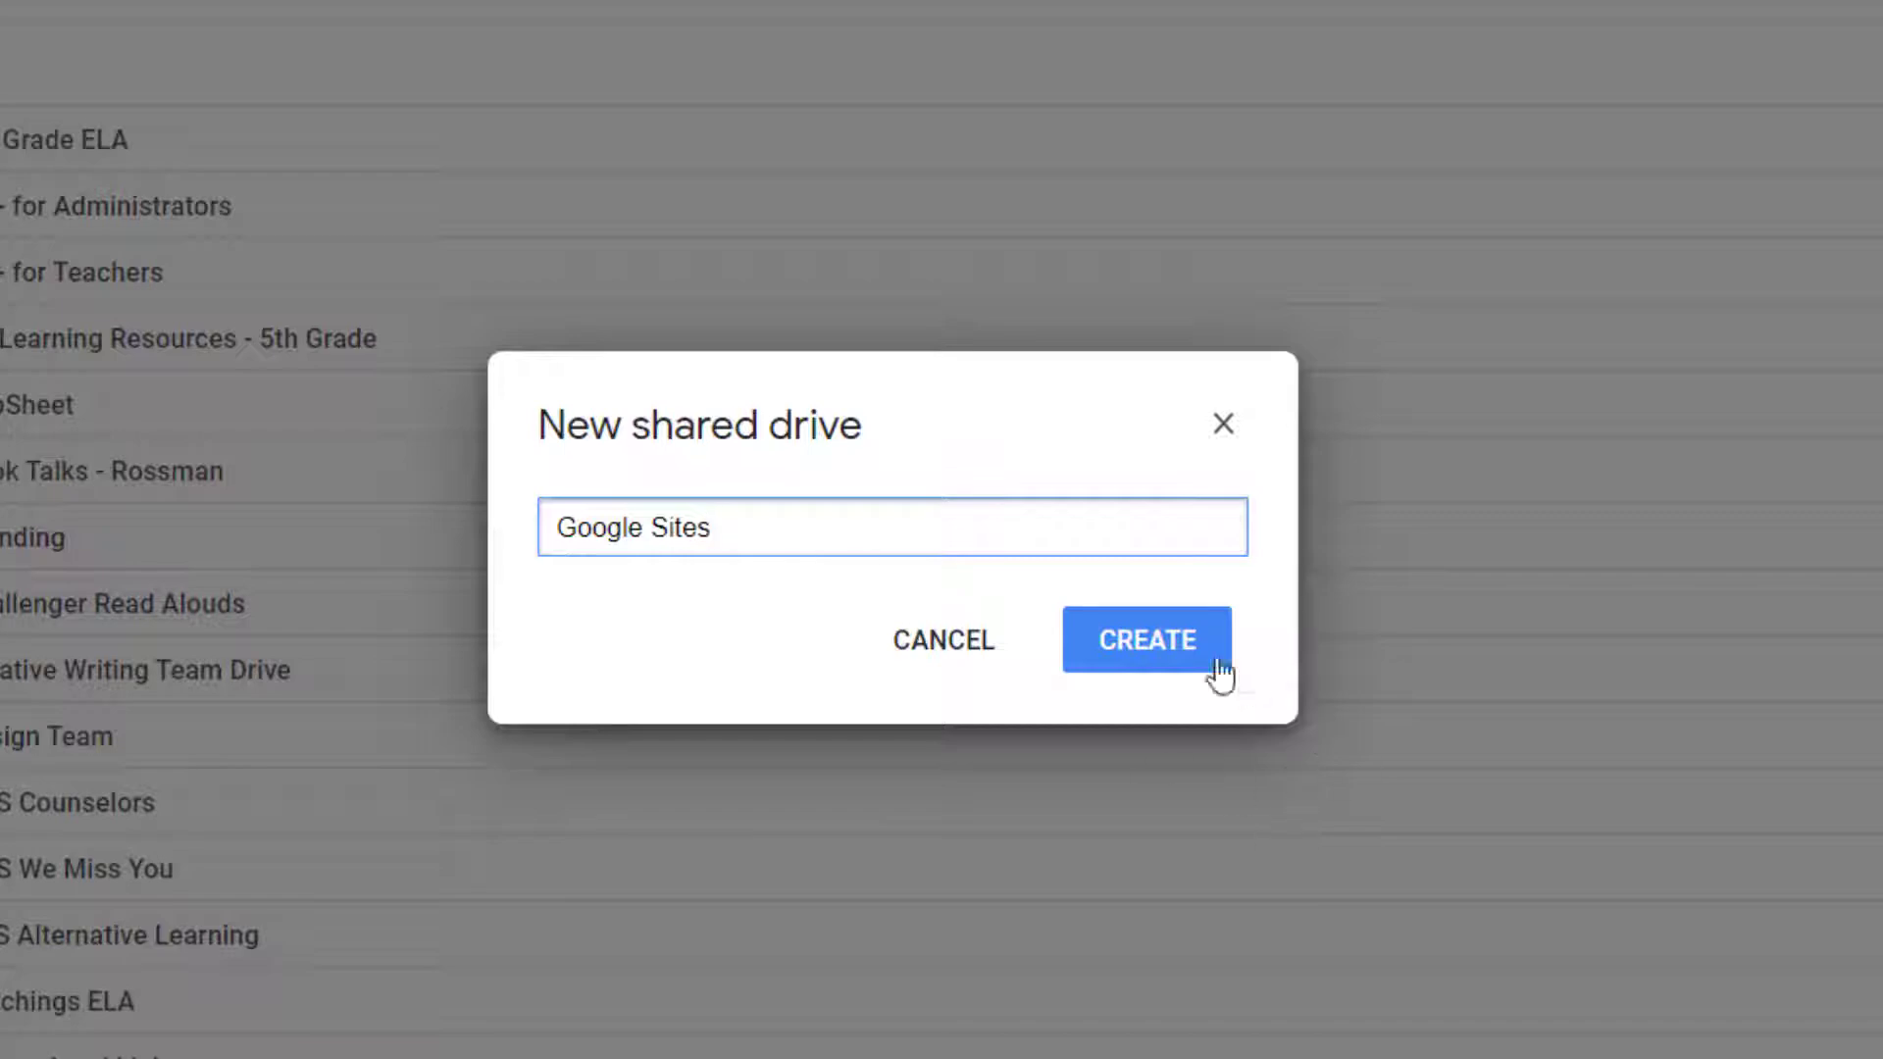
{"action": "left_click", "coordinate": [1219, 664]}
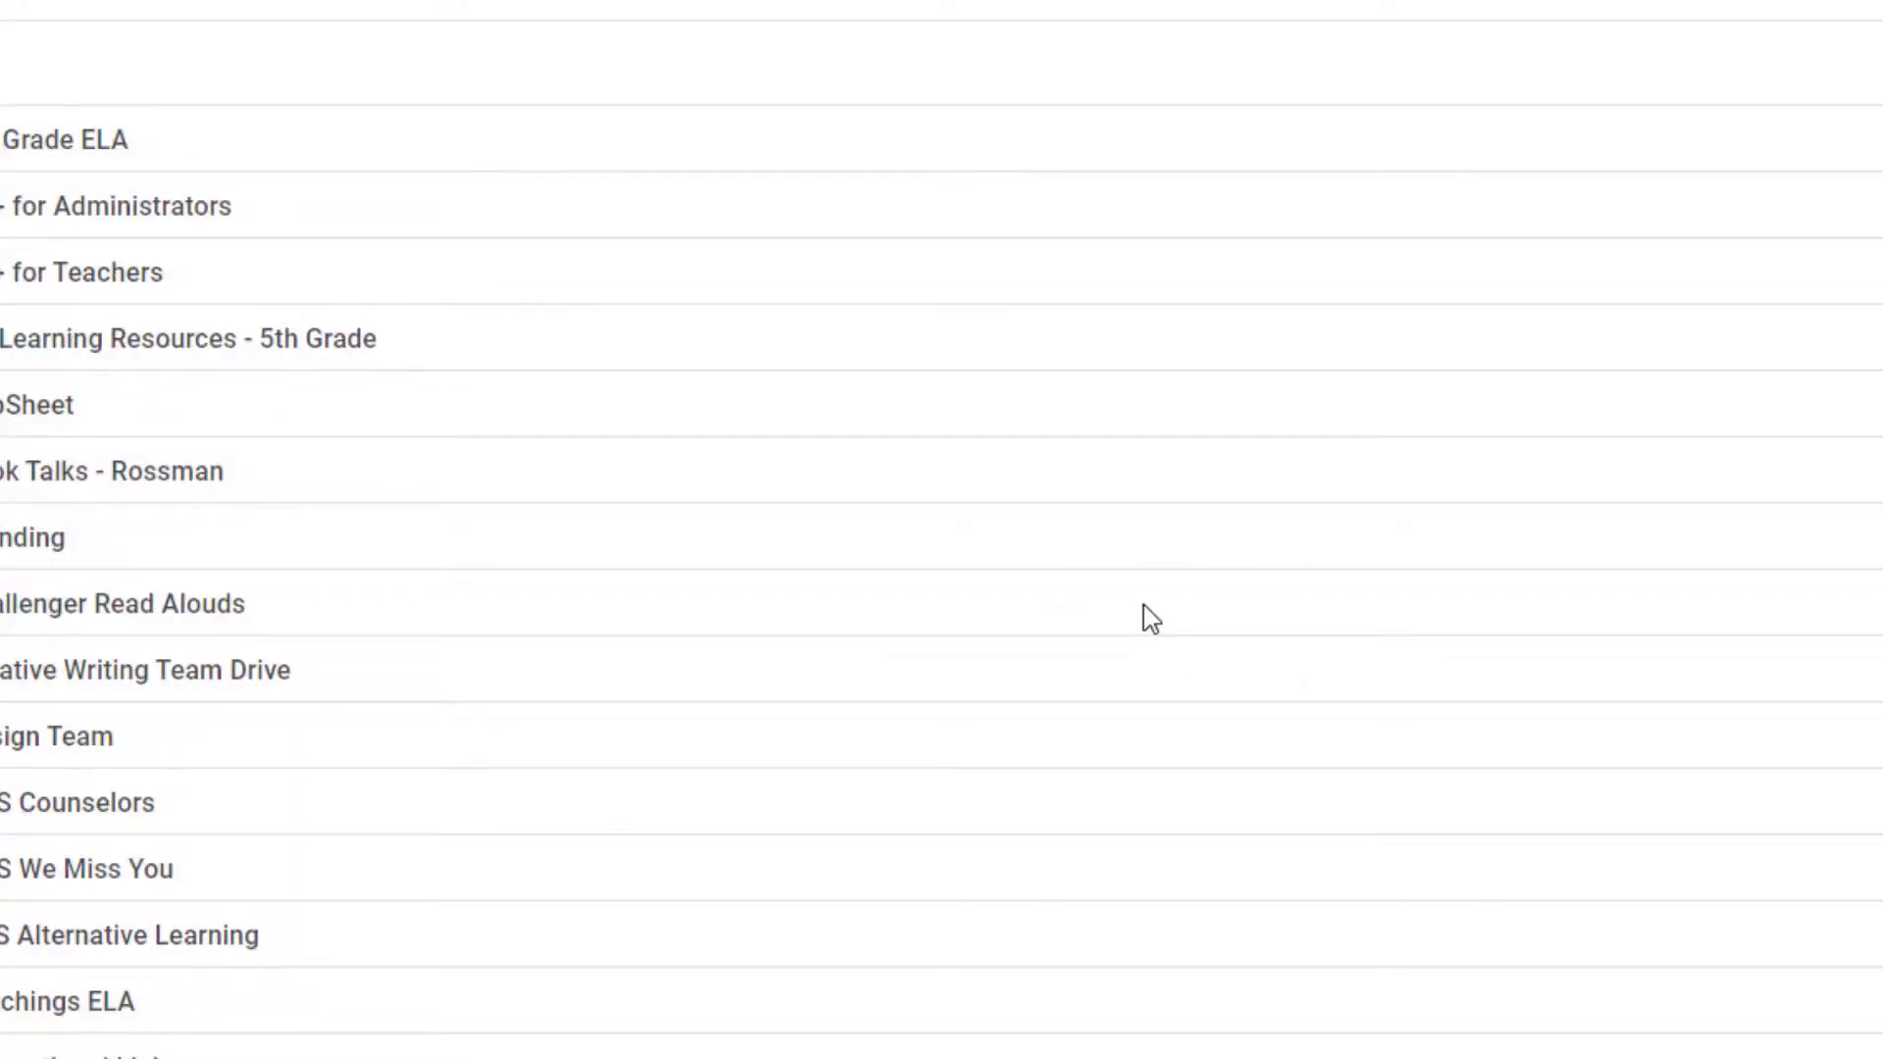
{"action": "scroll", "coordinate": [231, 767], "scroll_direction": "down", "scroll_amount": 1}
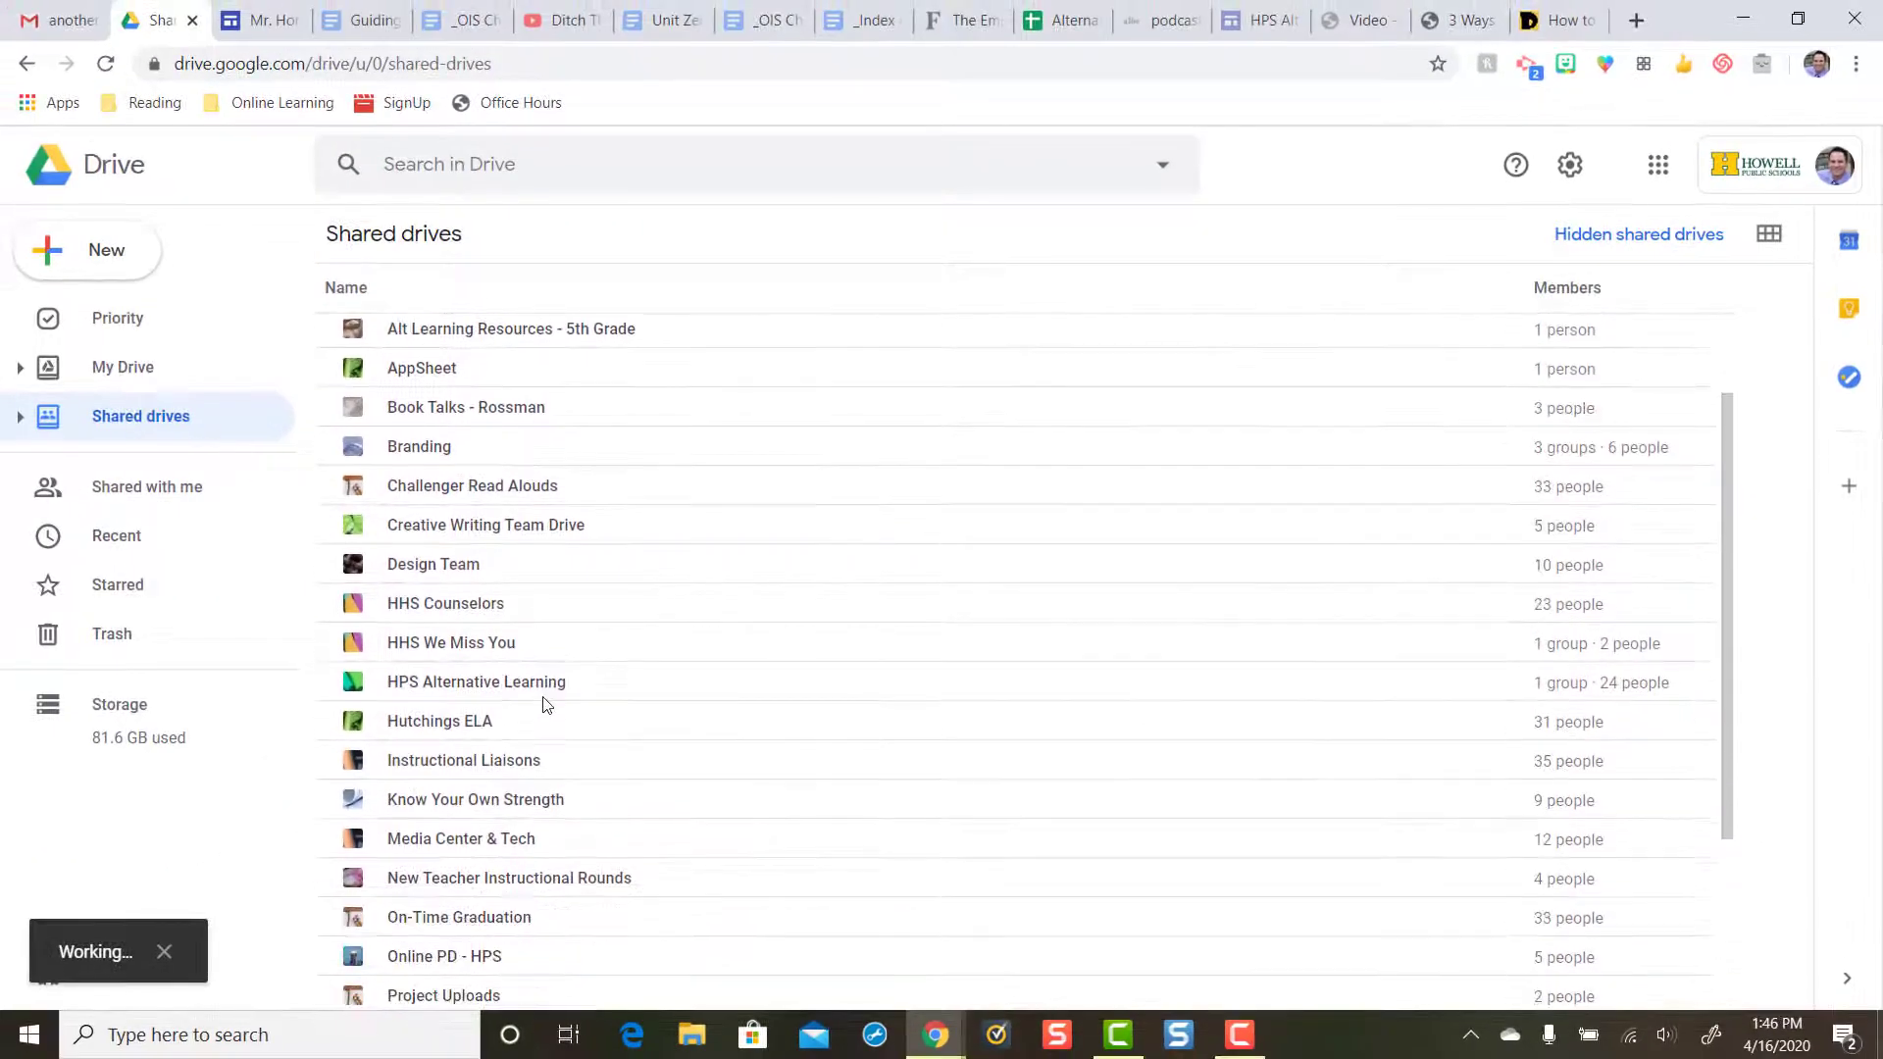
{"action": "scroll", "coordinate": [544, 694], "scroll_direction": "up", "scroll_amount": 1}
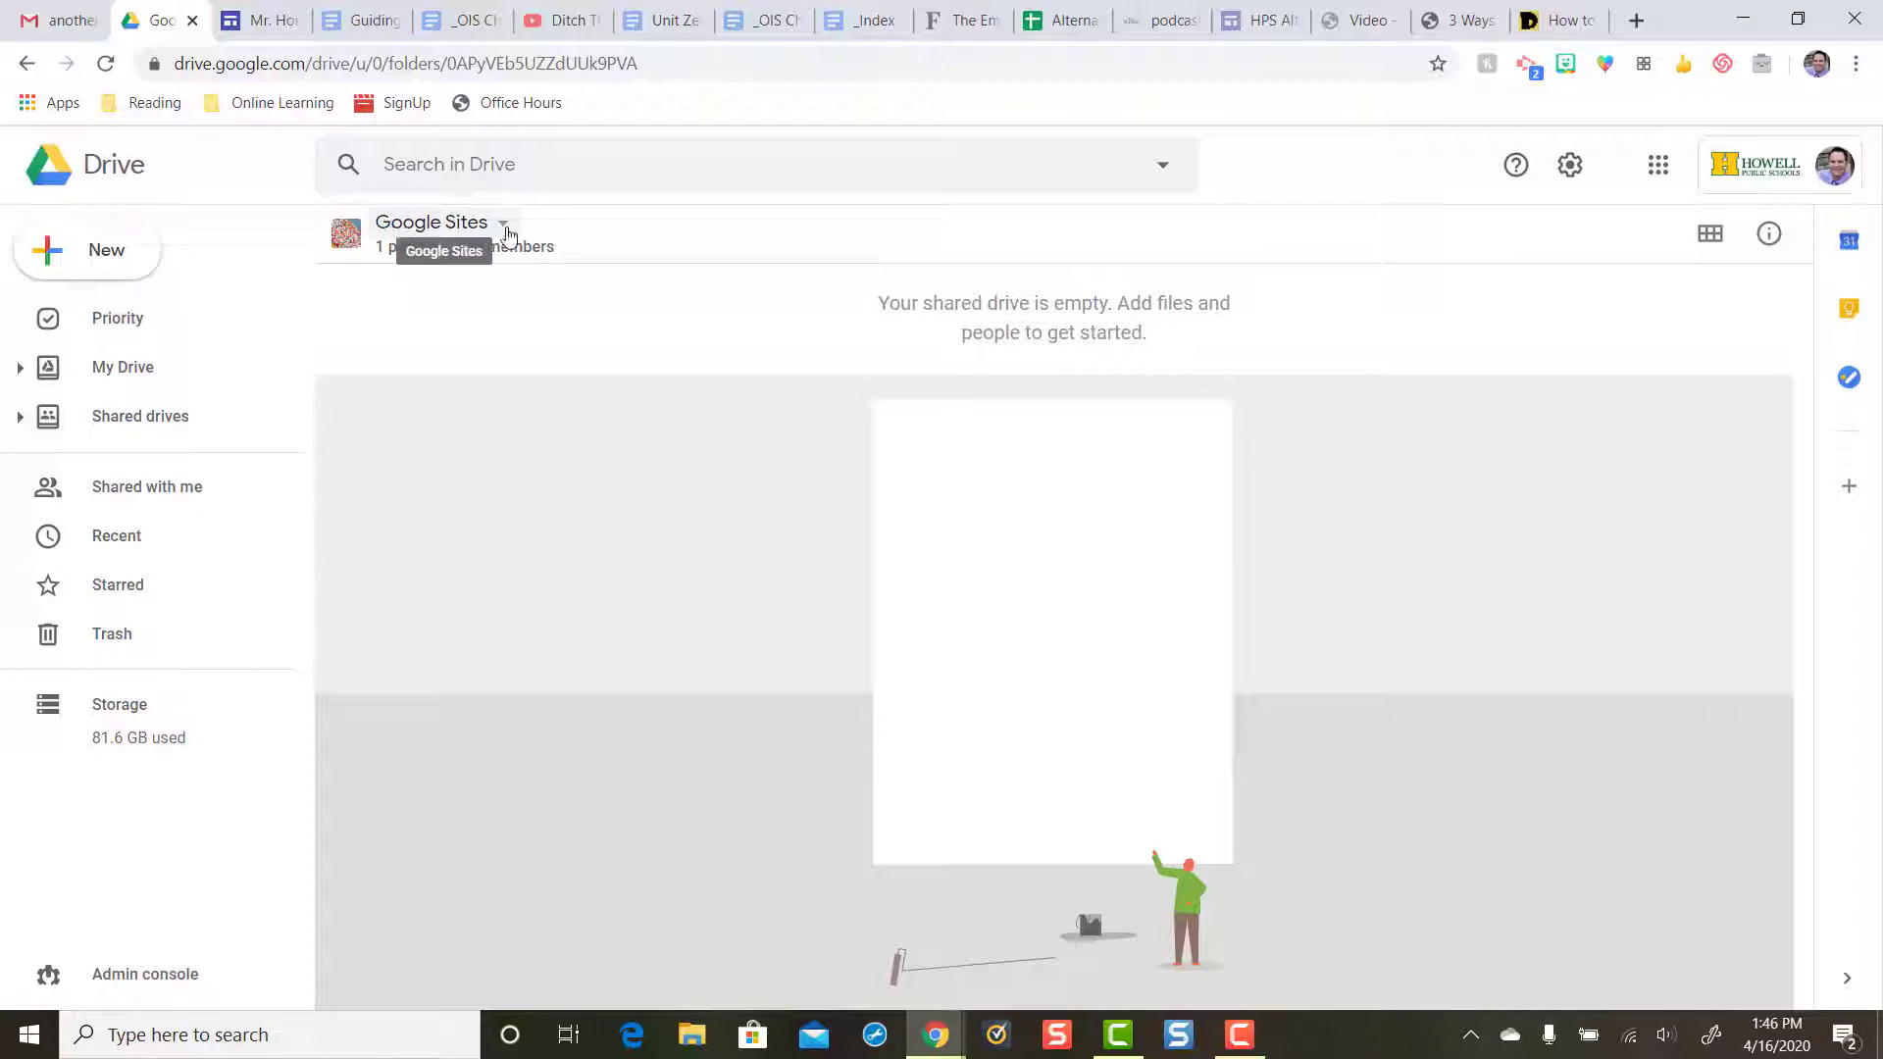
- Return to My Drive and search for "portfolio"
{"action": "left_click", "coordinate": [97, 371]}
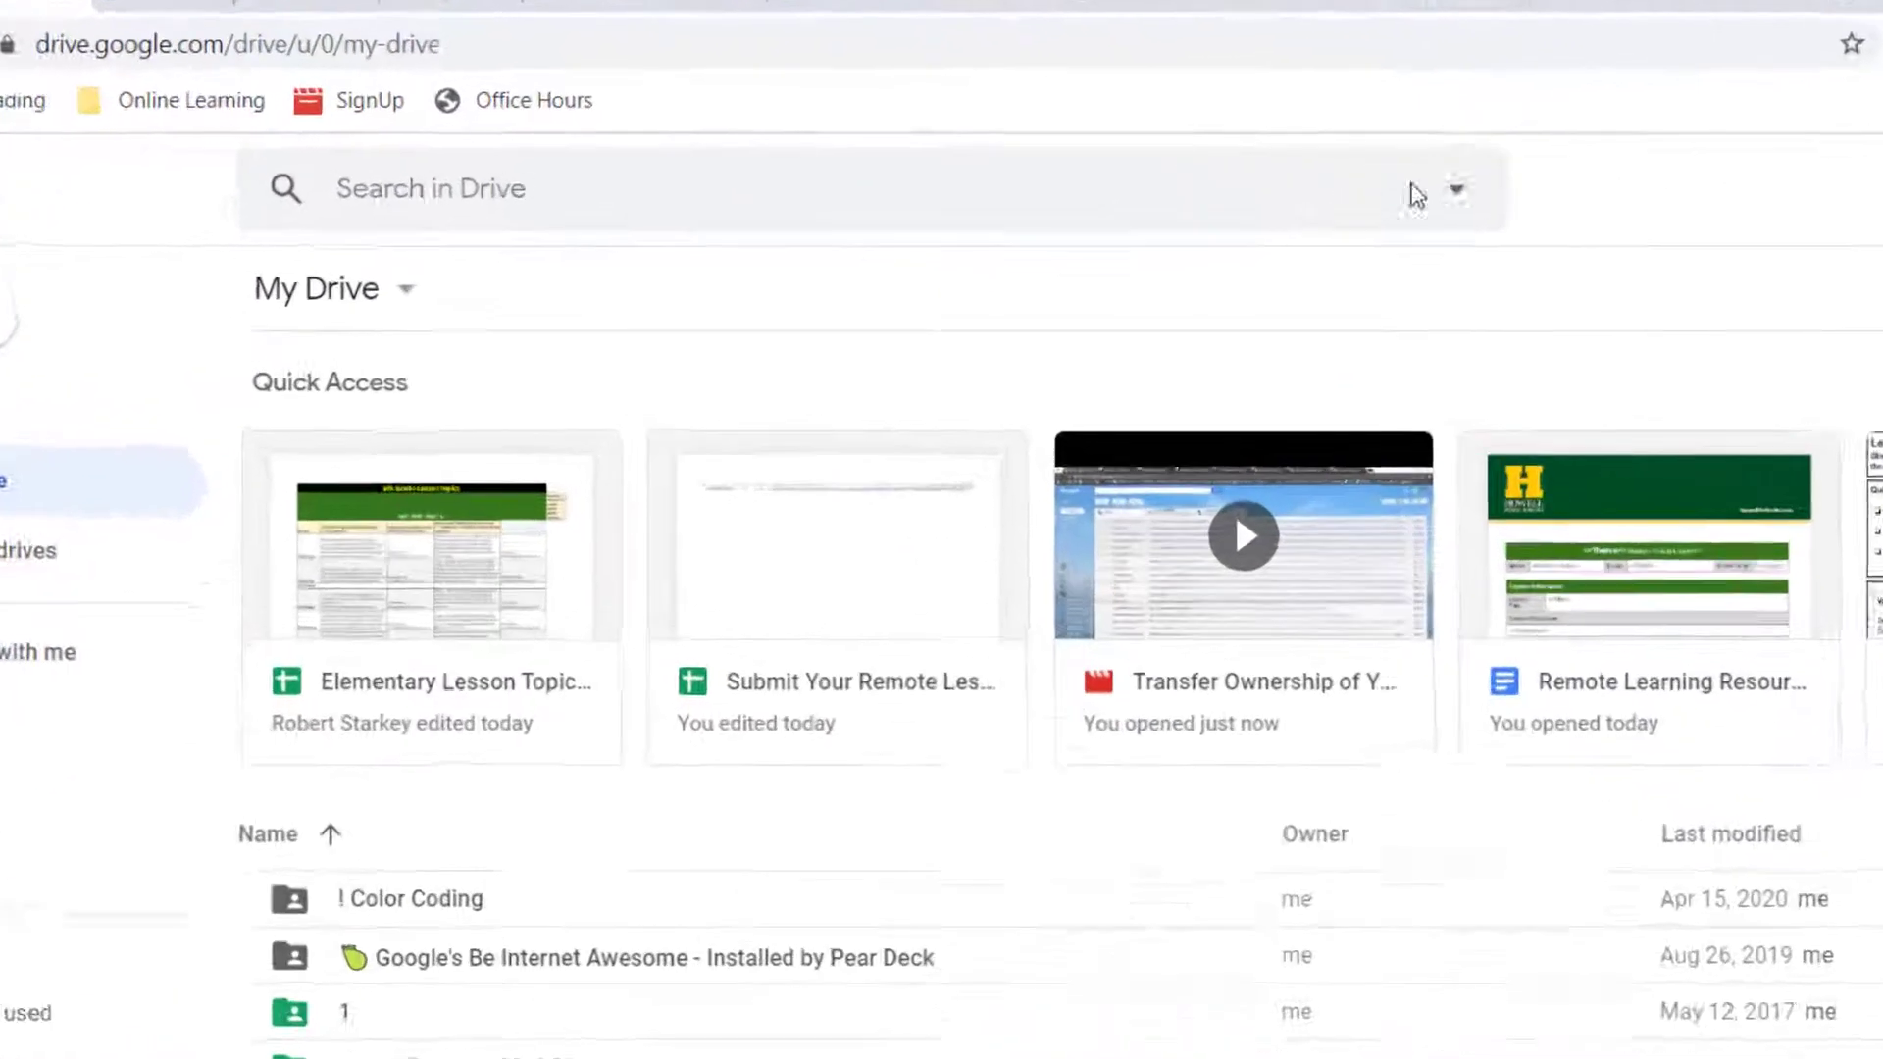
{"action": "left_click", "coordinate": [1457, 189]}
{"action": "left_click", "coordinate": [637, 175]}
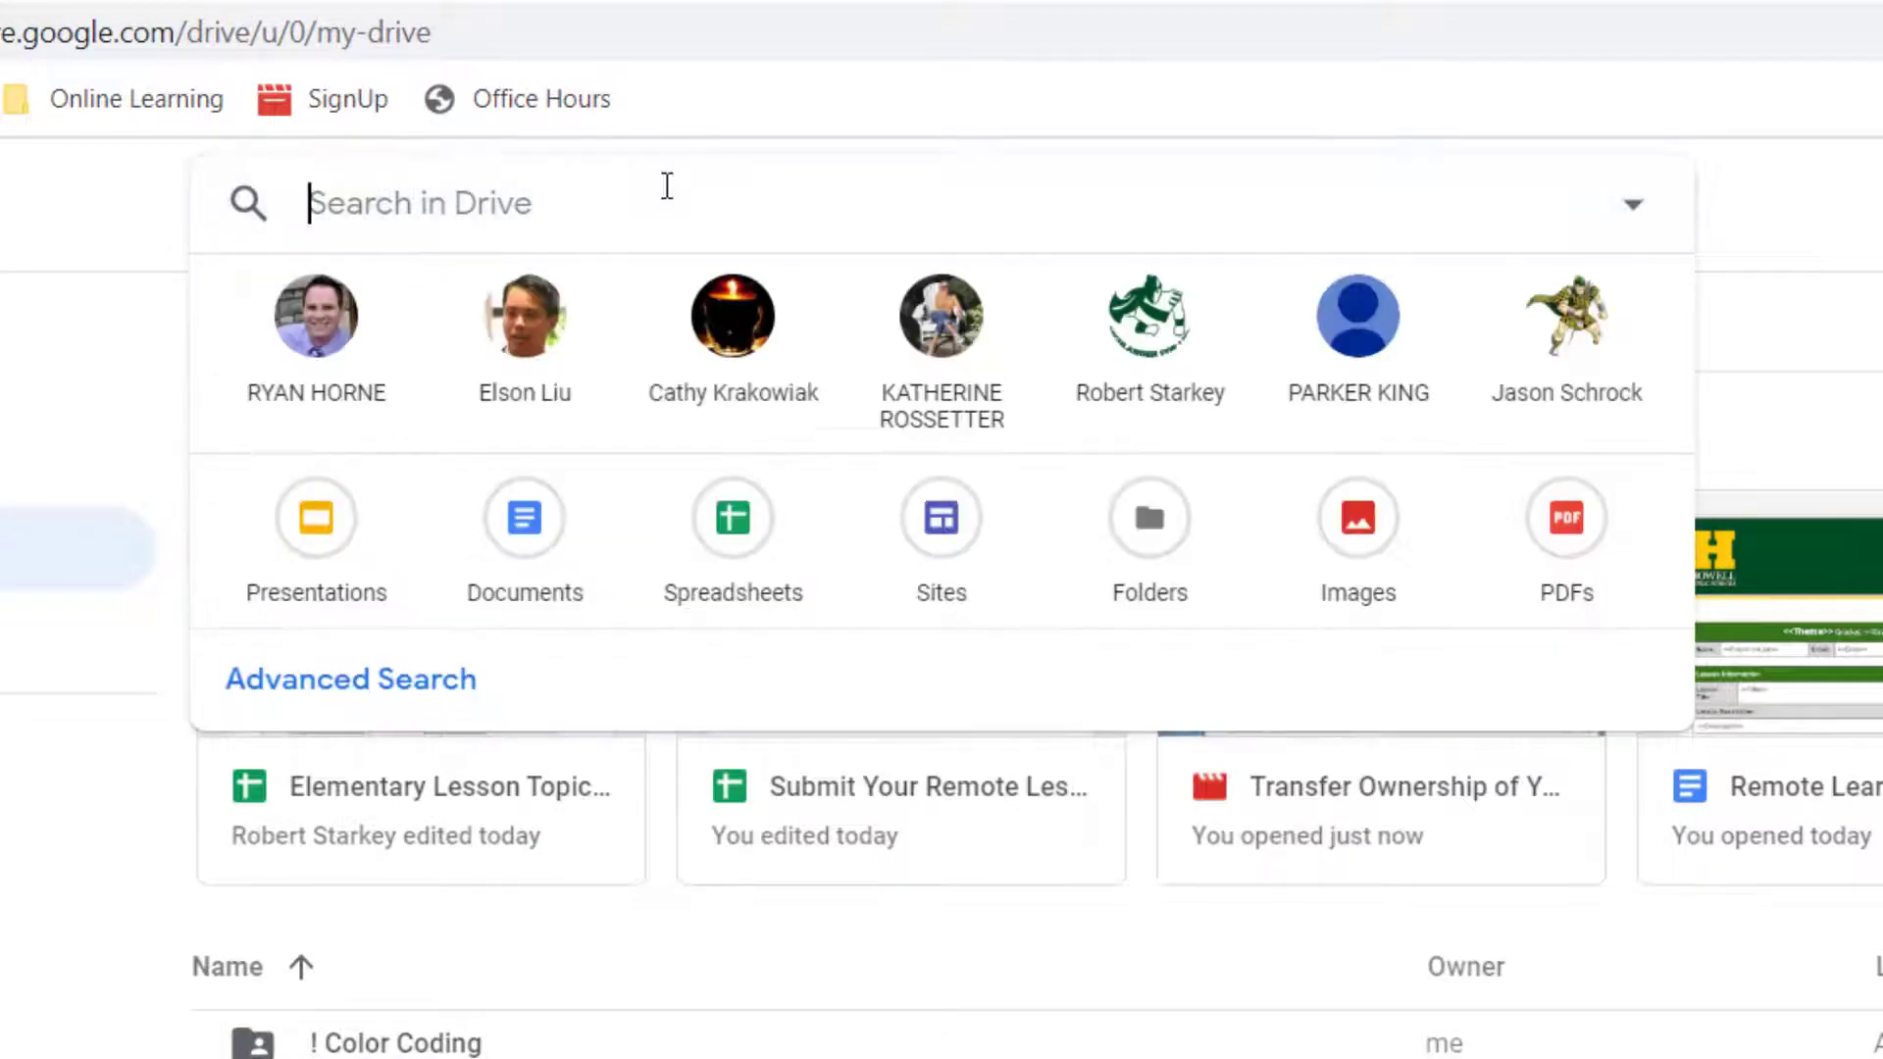
{"action": "type", "text": "portfolio"}
{"action": "key", "text": "Return"}
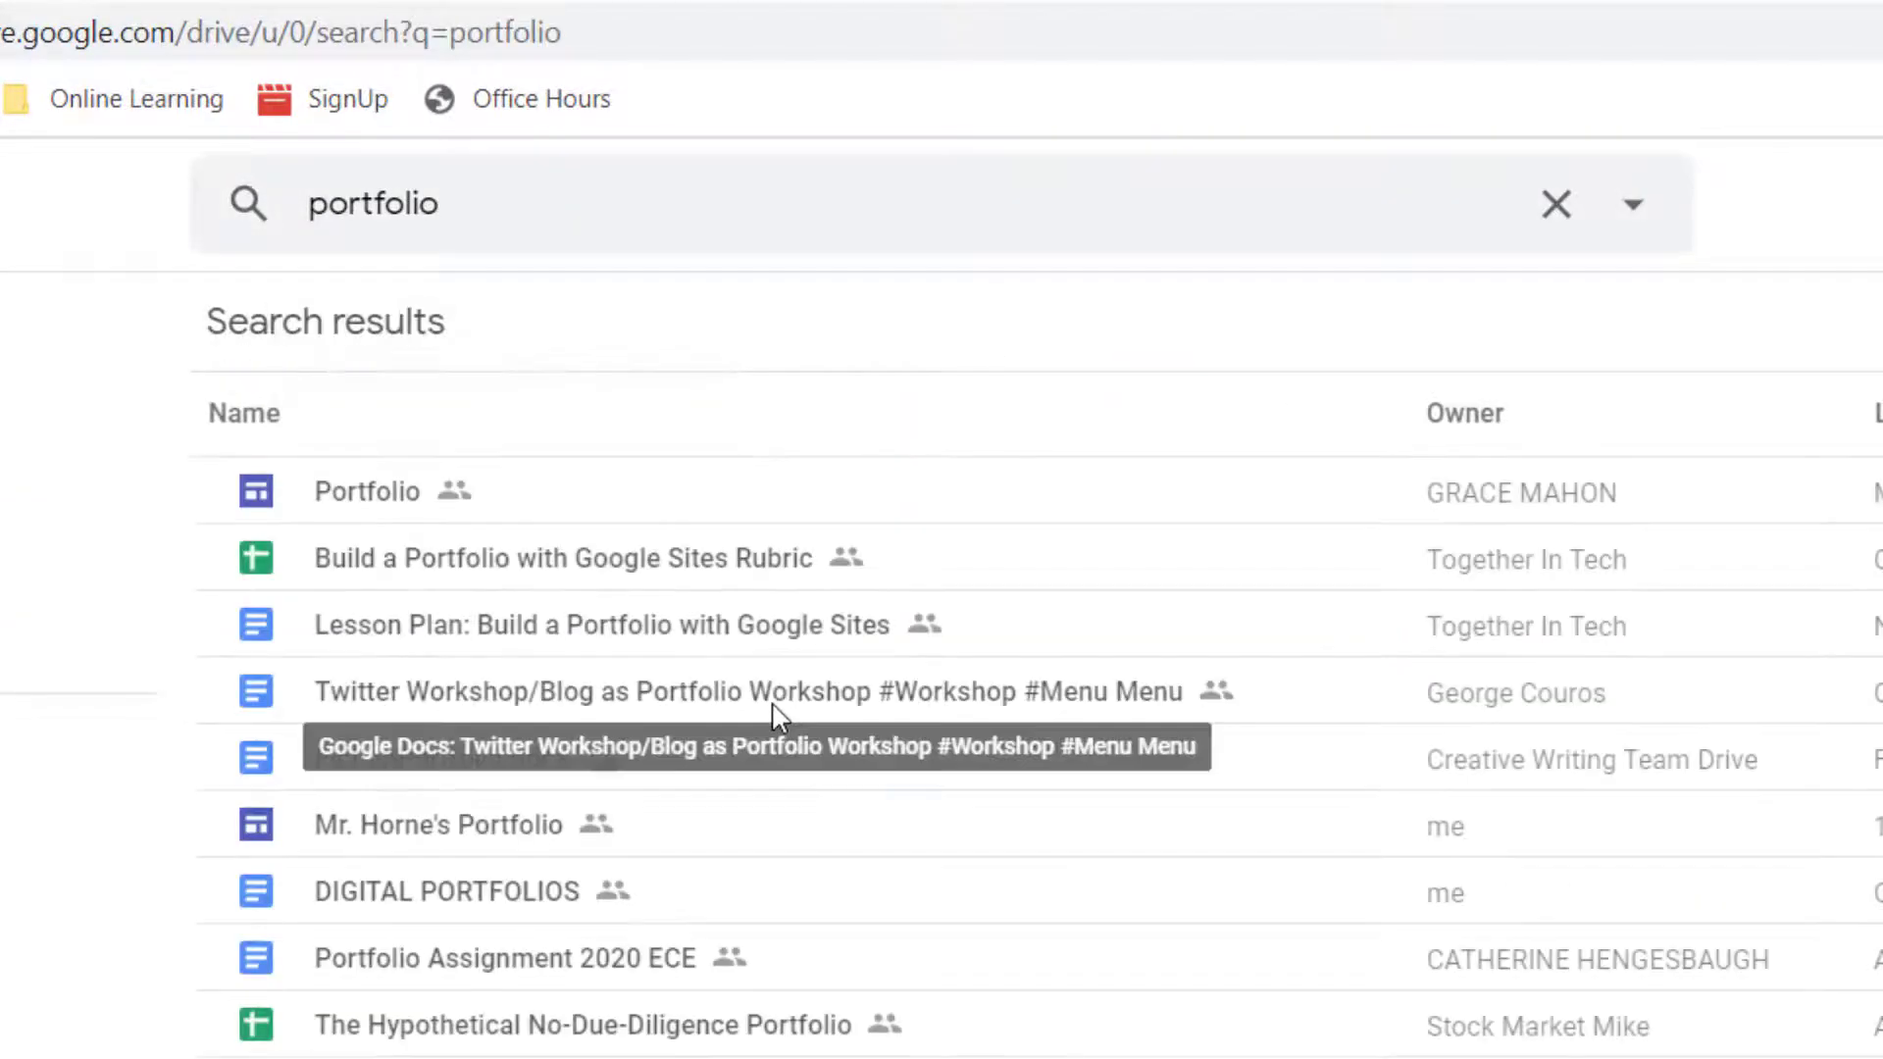
- Move the teacher's own portfolio site into the Google Sites shared drive, accept the ownership change, and close the drive's member access list
{"action": "left_click", "coordinate": [410, 832]}
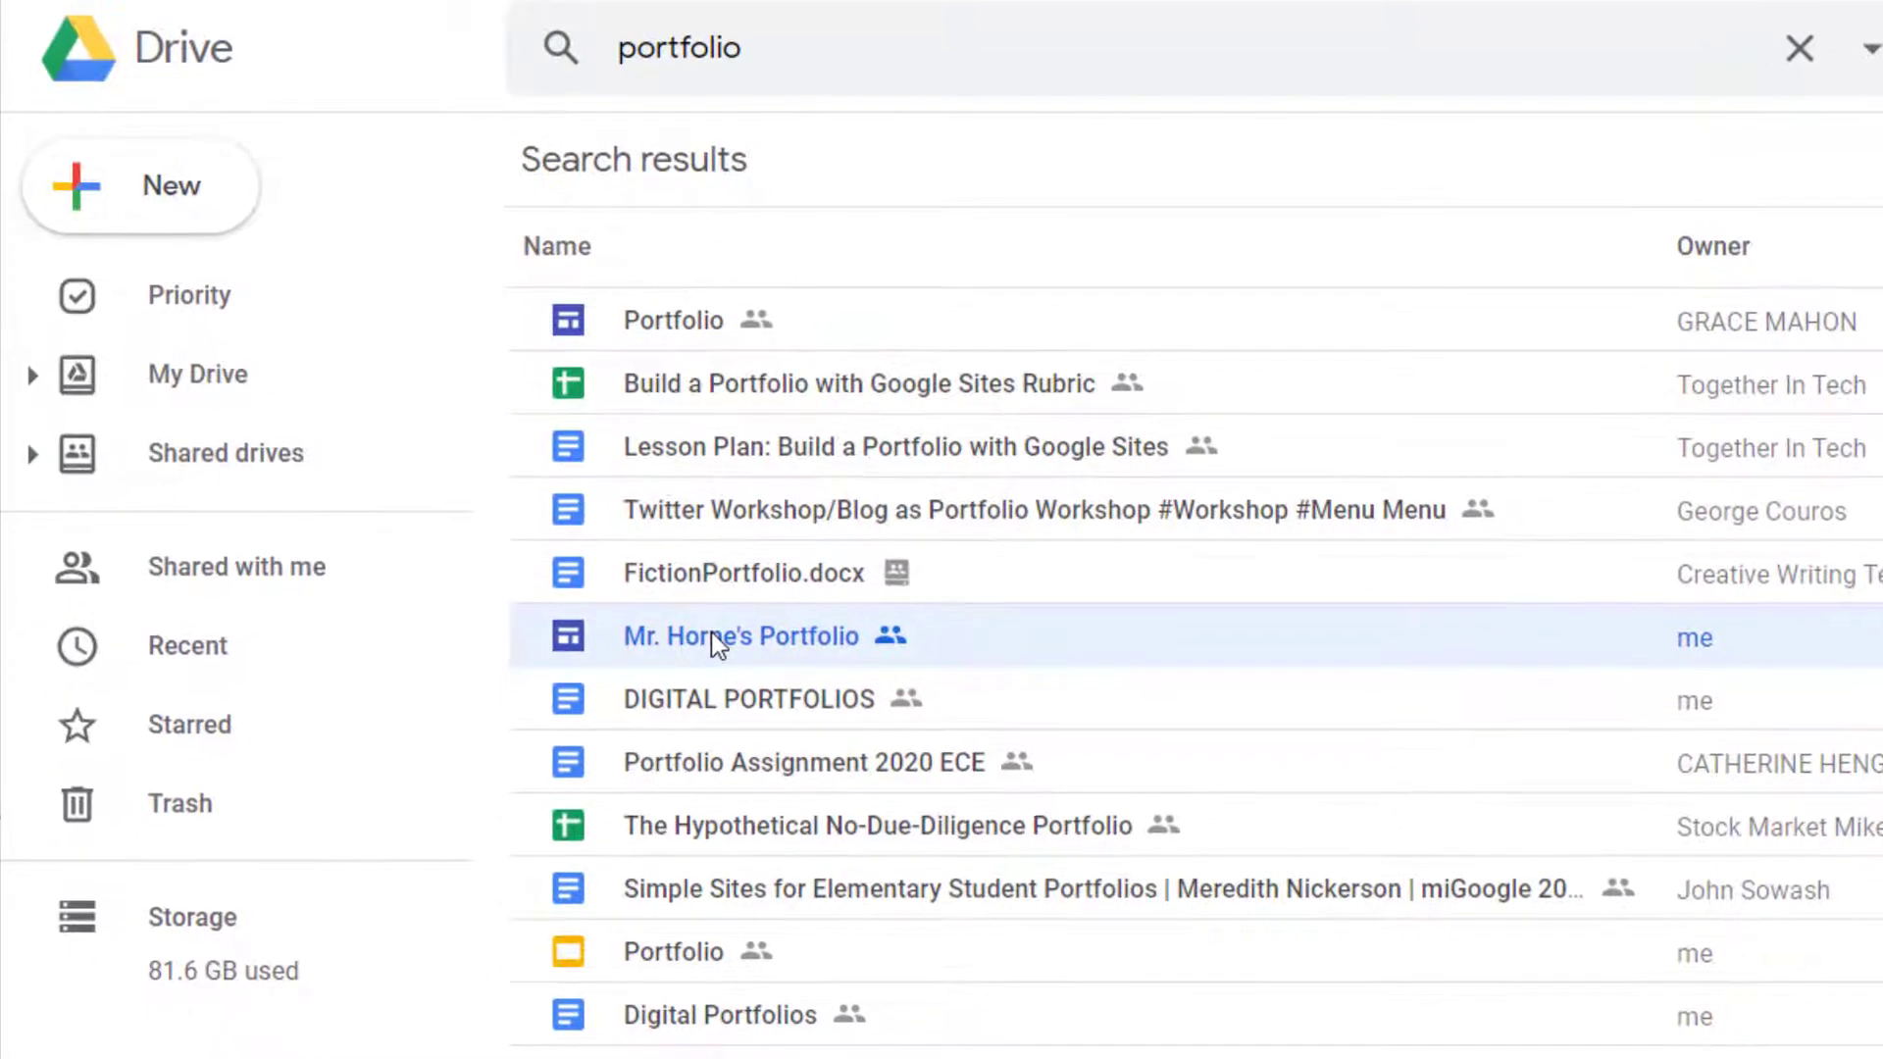
{"action": "left_click_drag", "start_coordinate": [676, 605], "coordinate": [803, 655]}
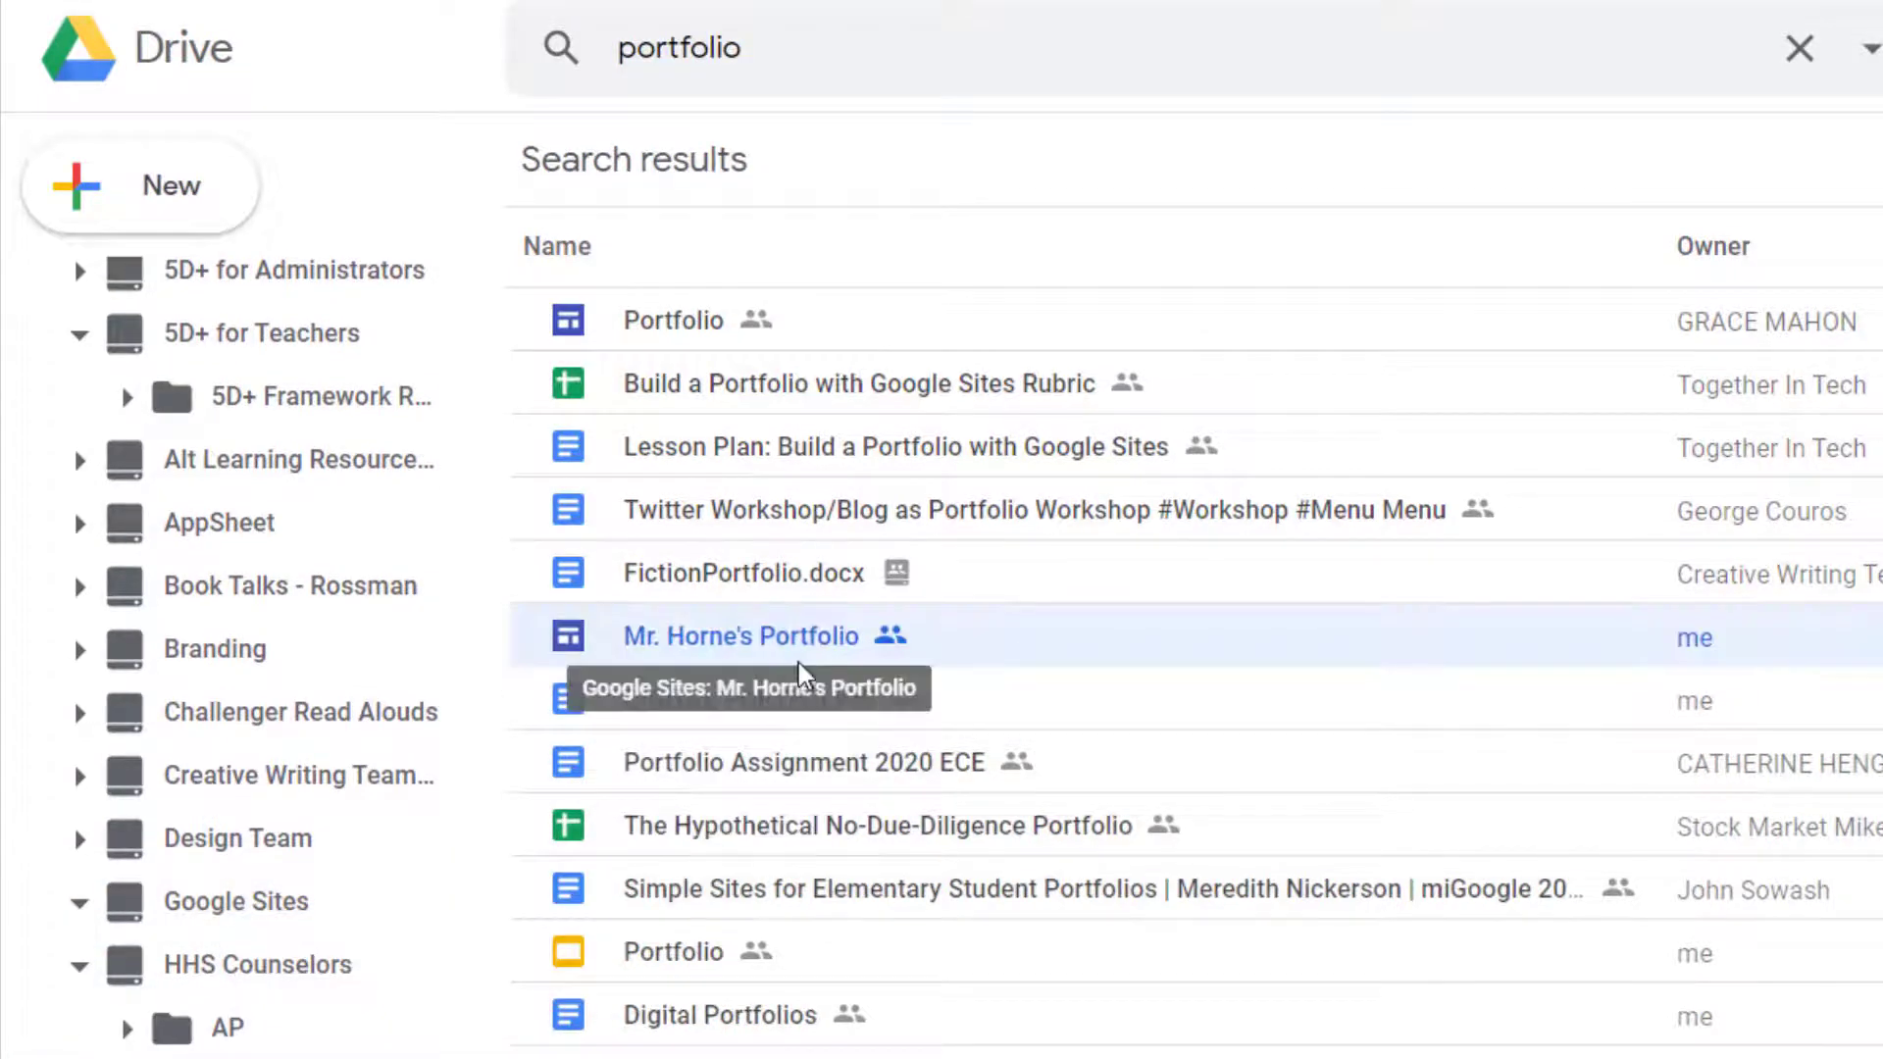
{"action": "right_click", "coordinate": [802, 656]}
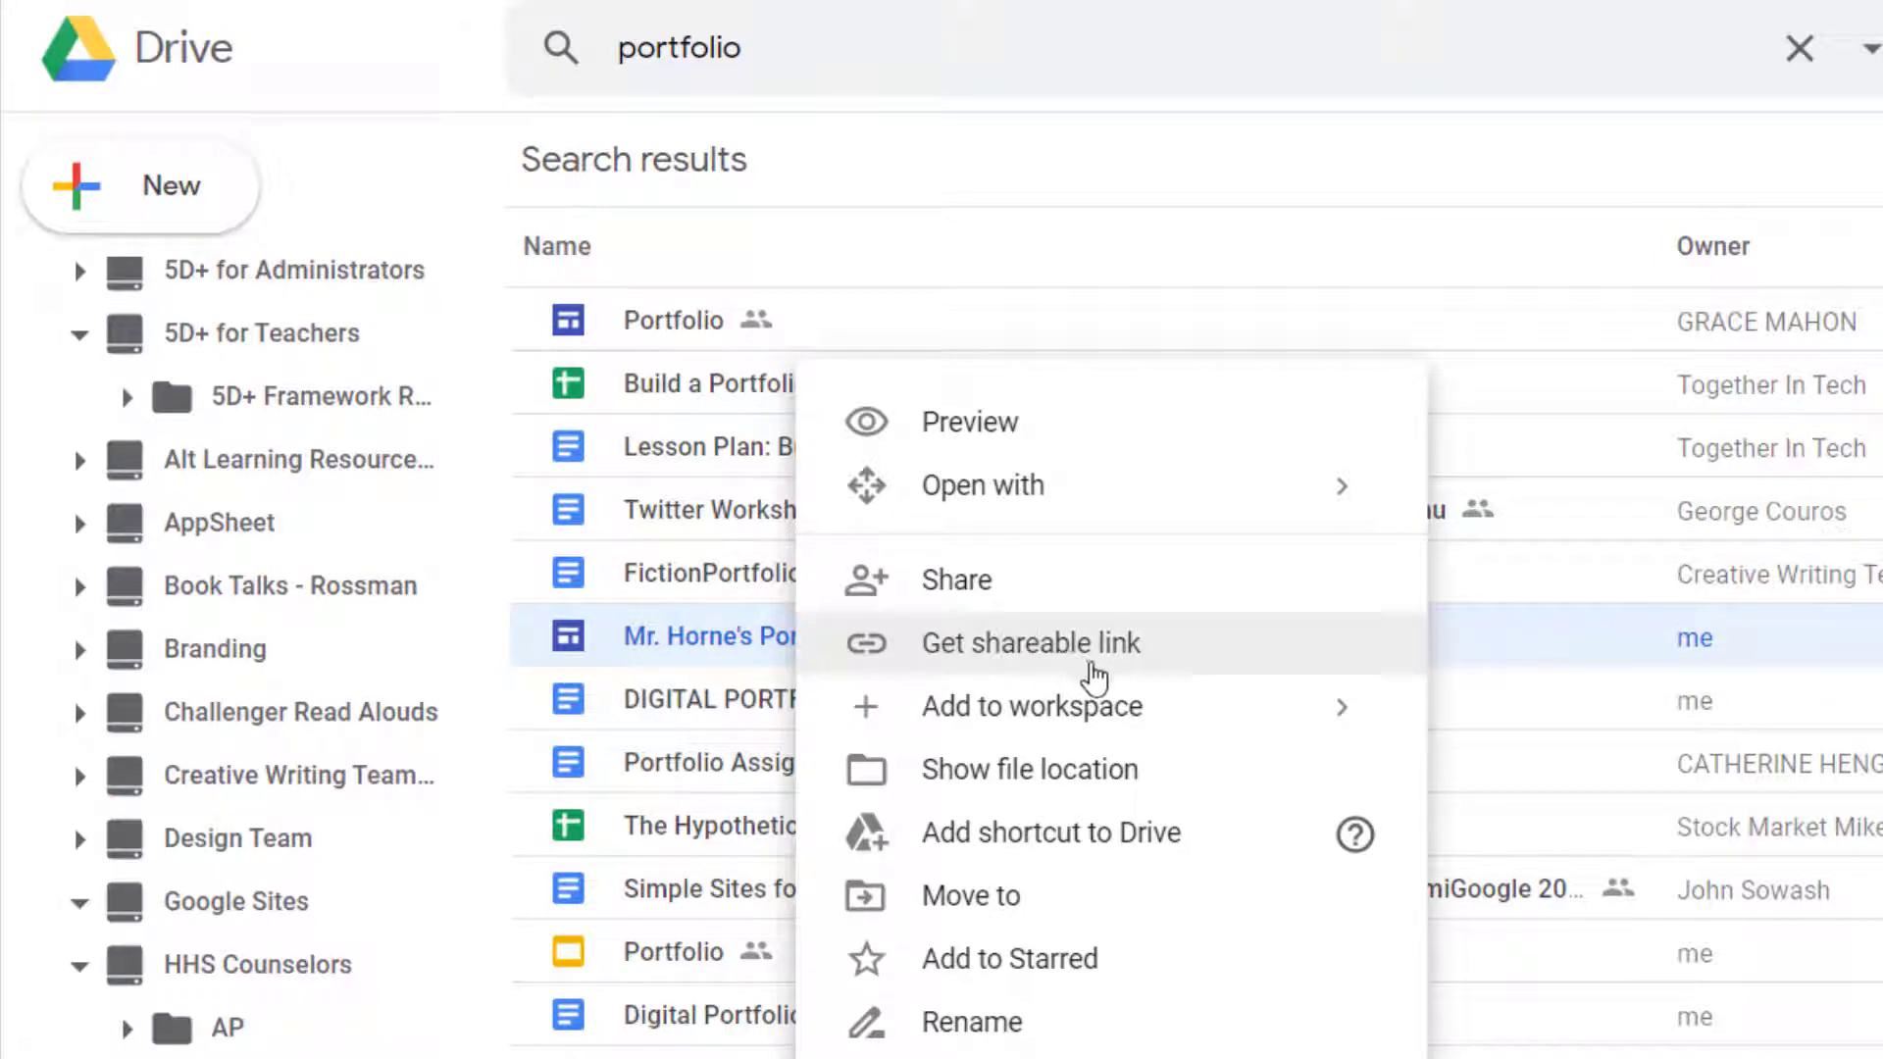
{"action": "mouse_move", "coordinate": [1108, 731]}
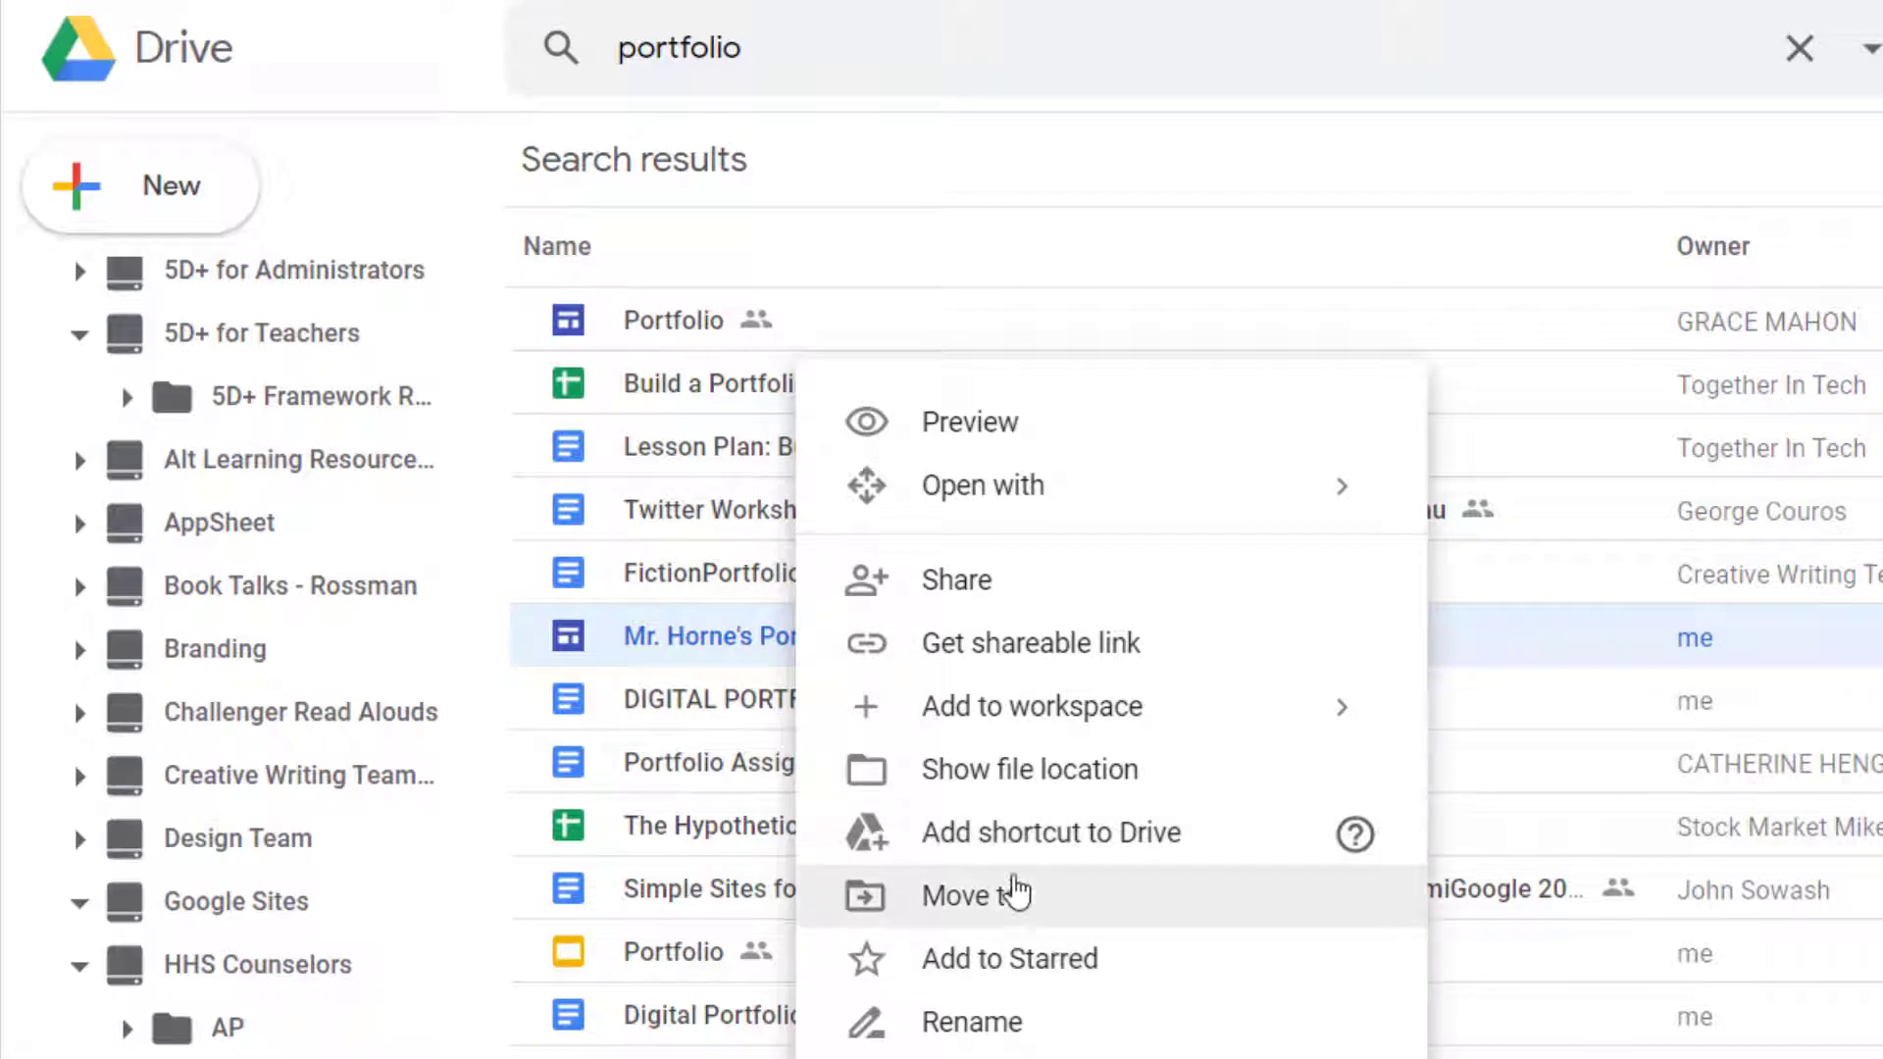
{"action": "left_click", "coordinate": [949, 901]}
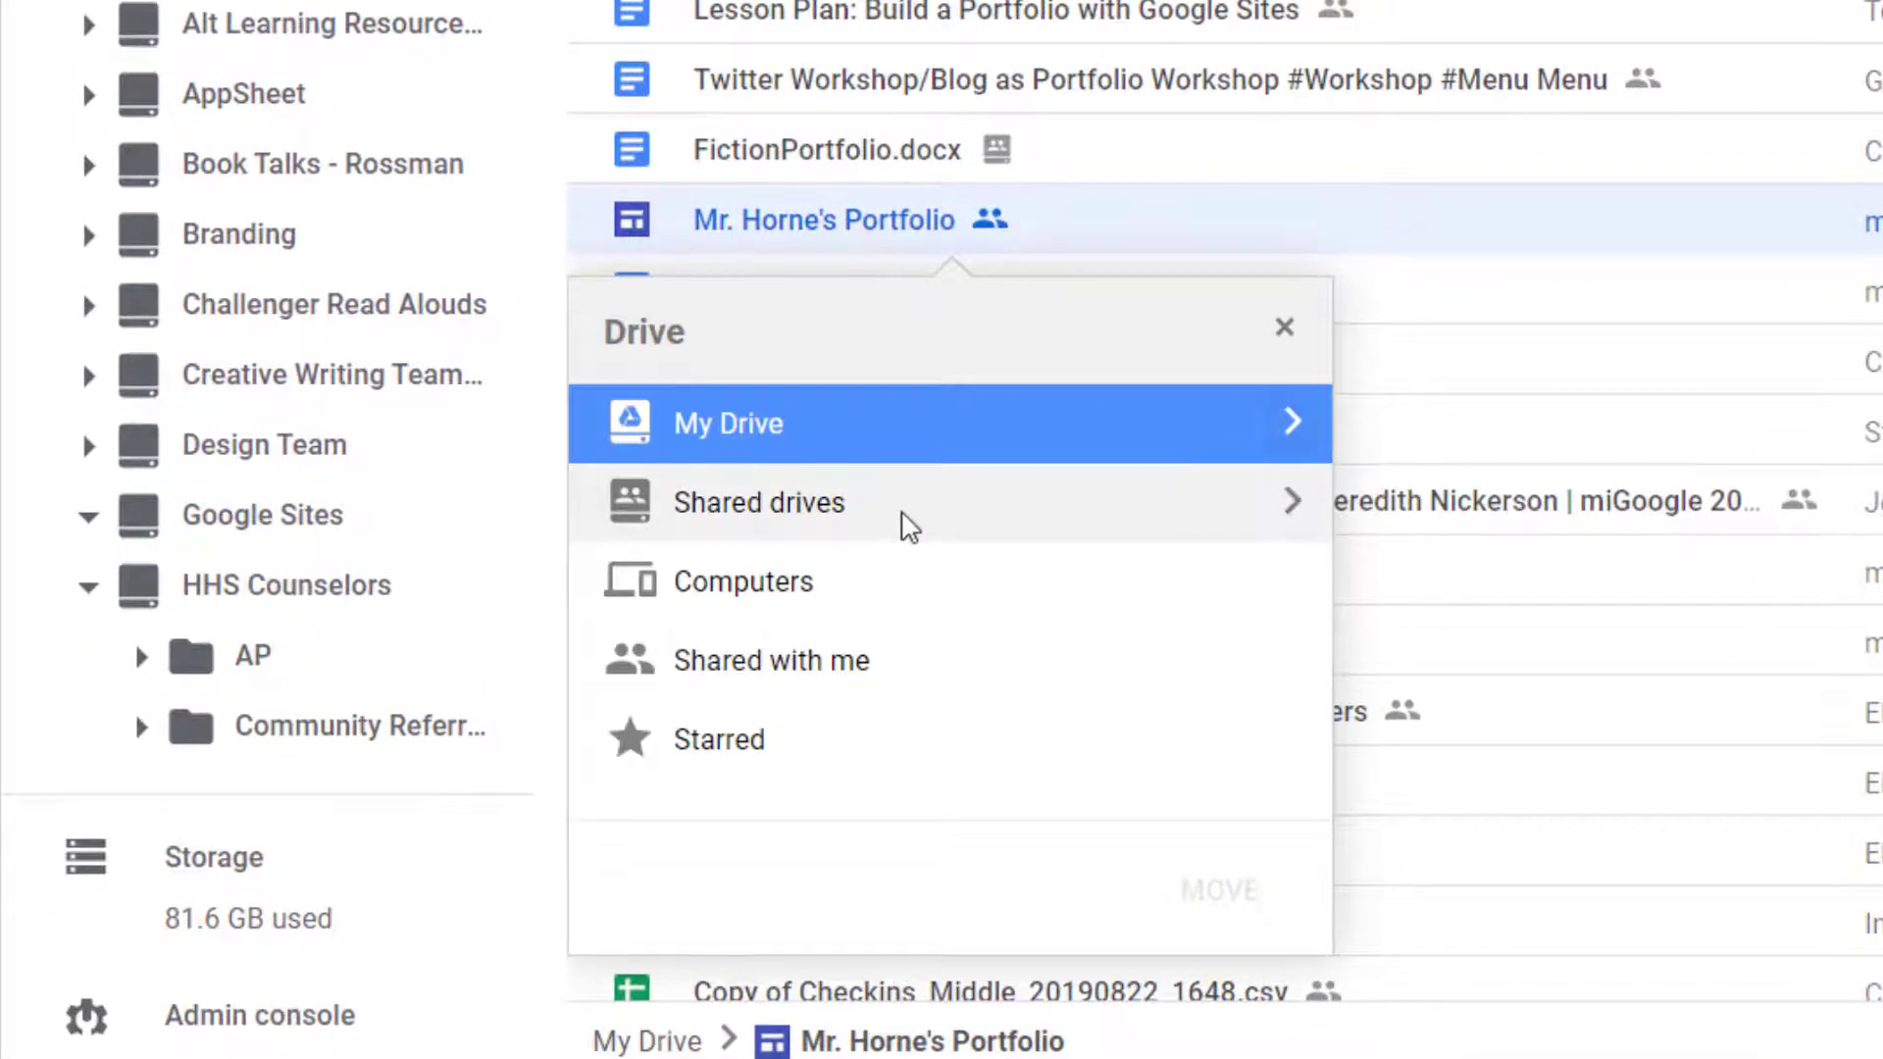
{"action": "left_click", "coordinate": [1295, 505]}
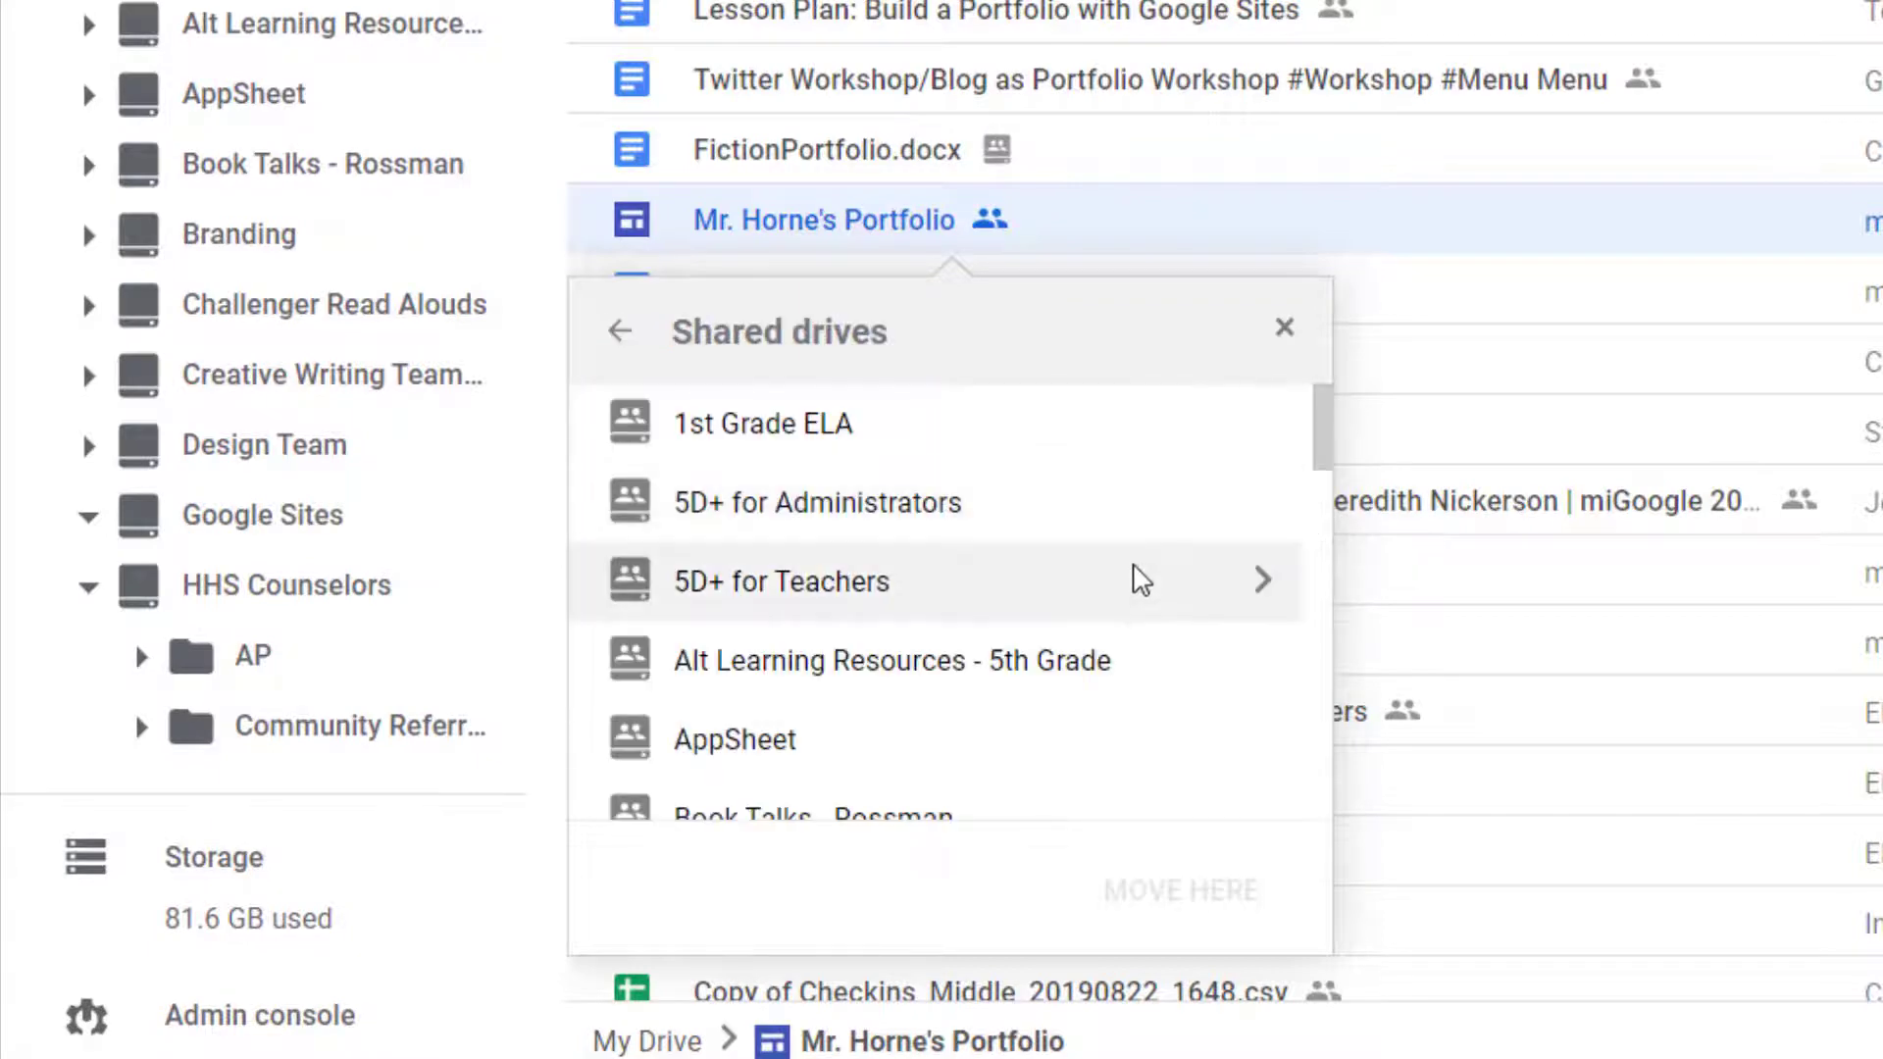
{"action": "scroll", "coordinate": [1137, 579], "scroll_direction": "down", "scroll_amount": 8}
{"action": "scroll", "coordinate": [1138, 577], "scroll_direction": "up", "scroll_amount": 3}
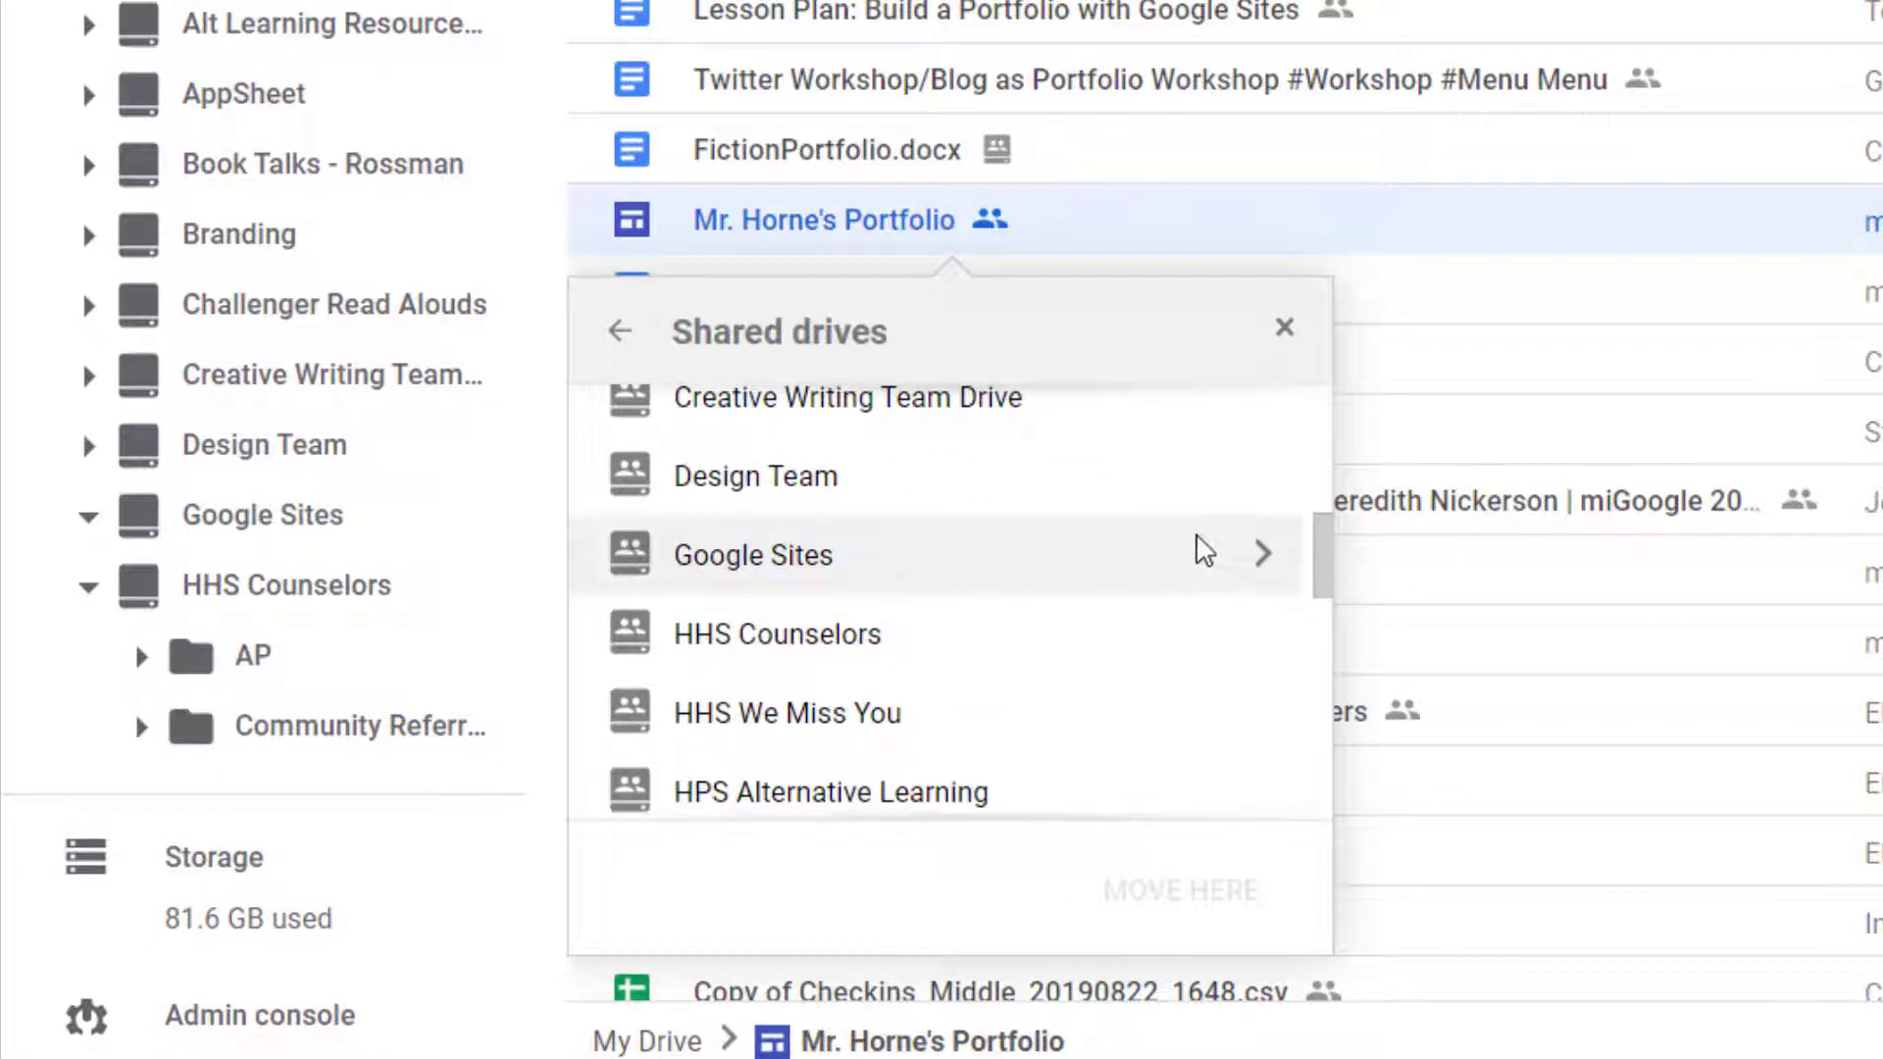
{"action": "left_click", "coordinate": [1256, 550]}
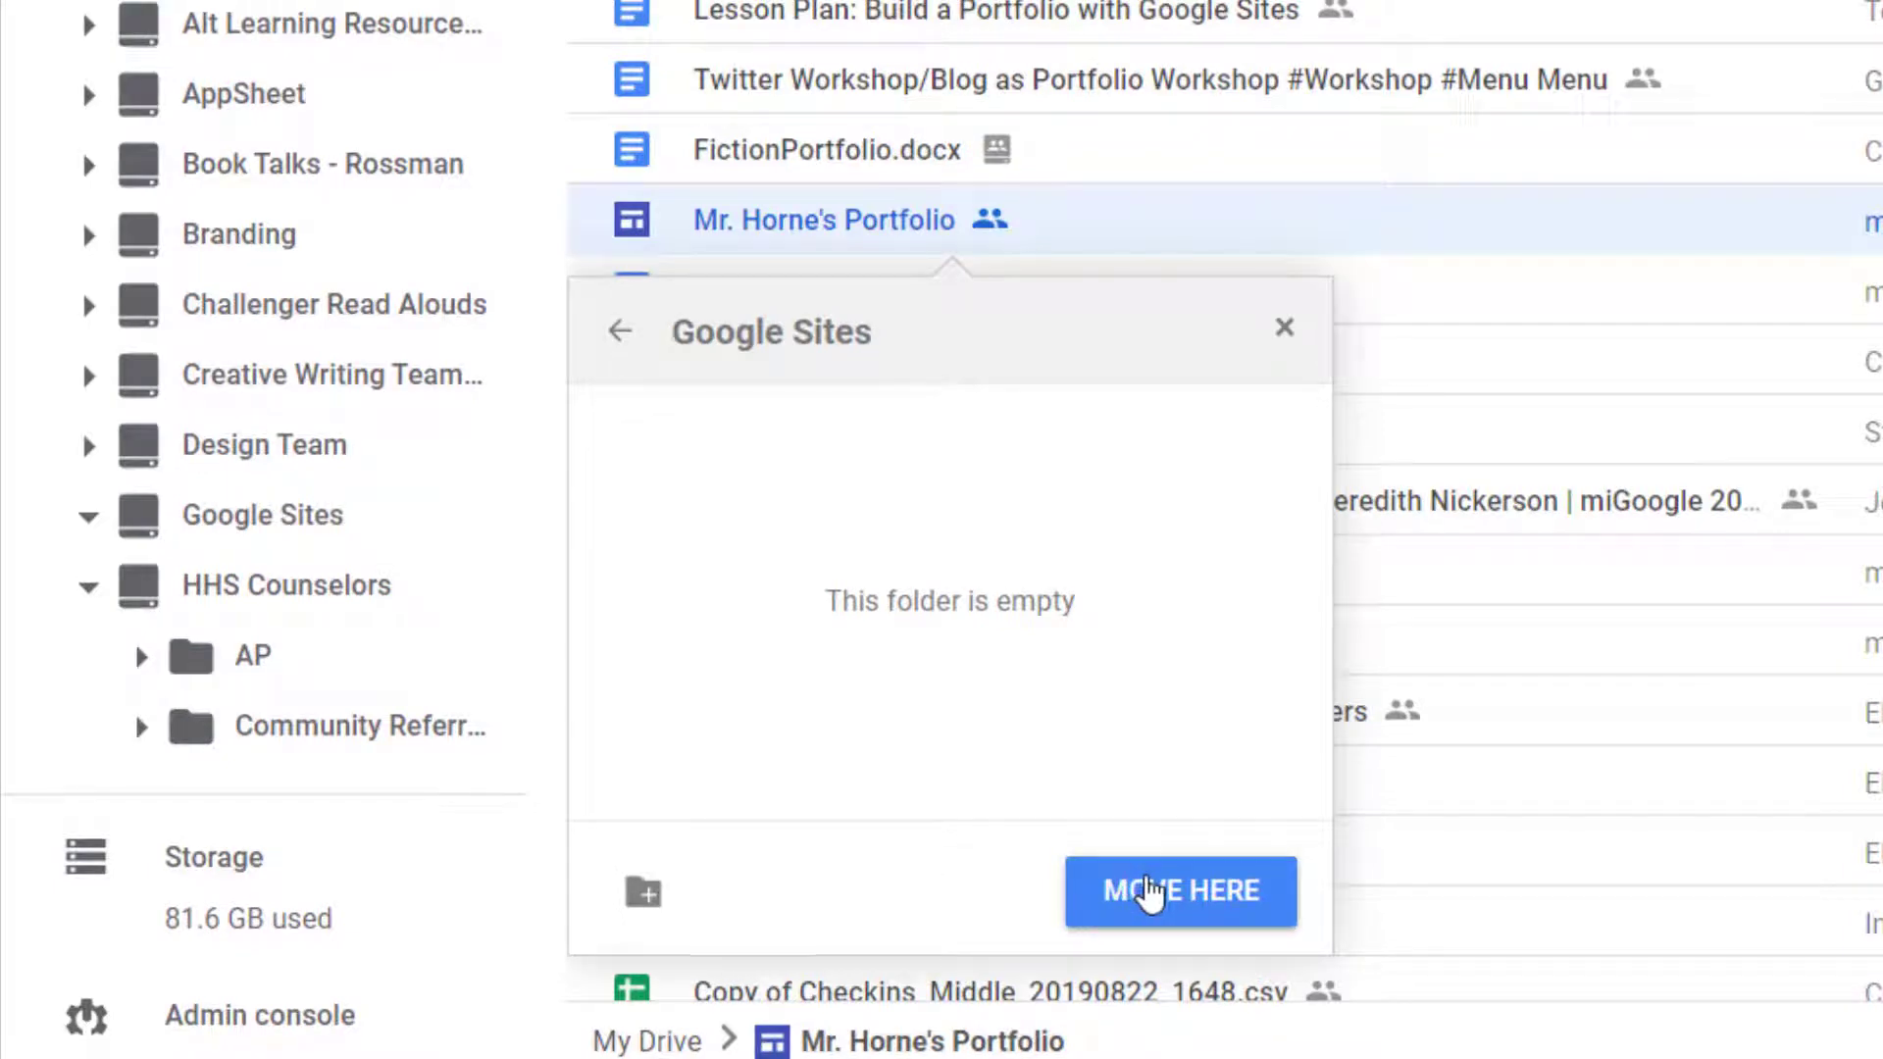
{"action": "left_click", "coordinate": [1164, 894]}
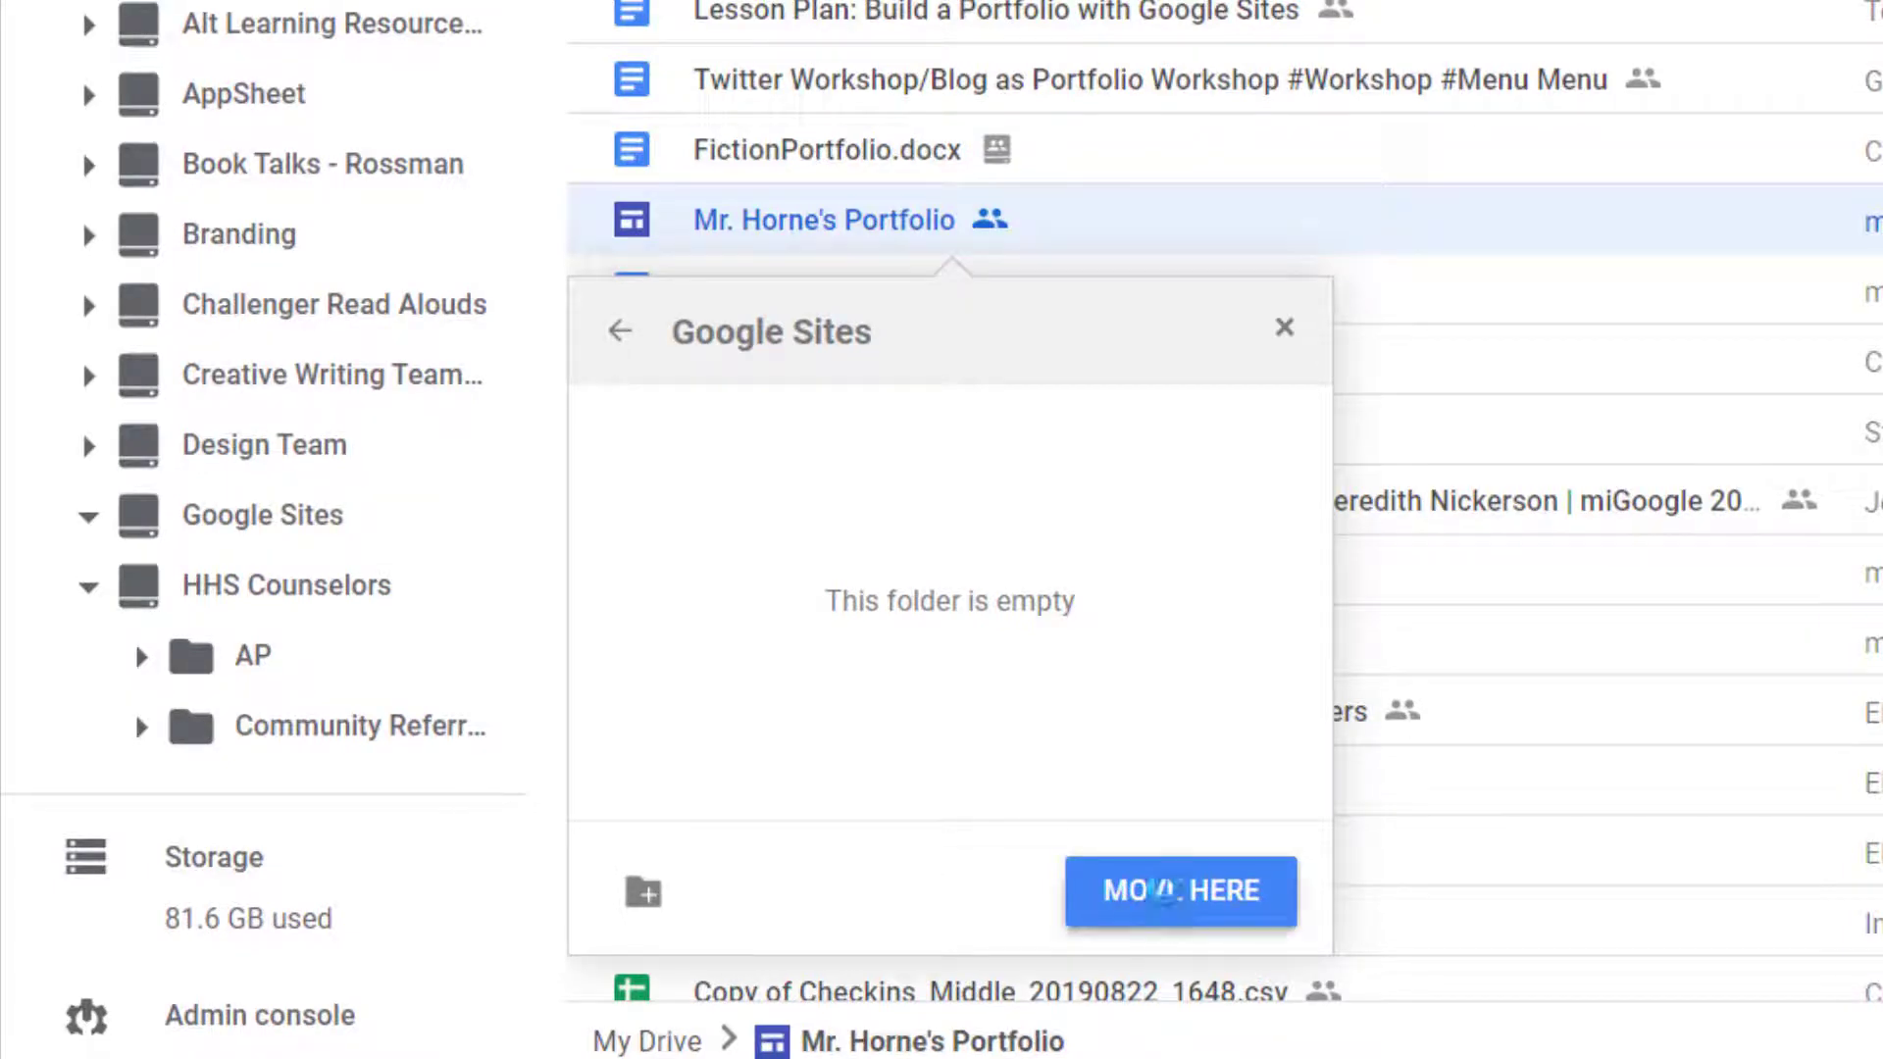
{"action": "left_click", "coordinate": [723, 881]}
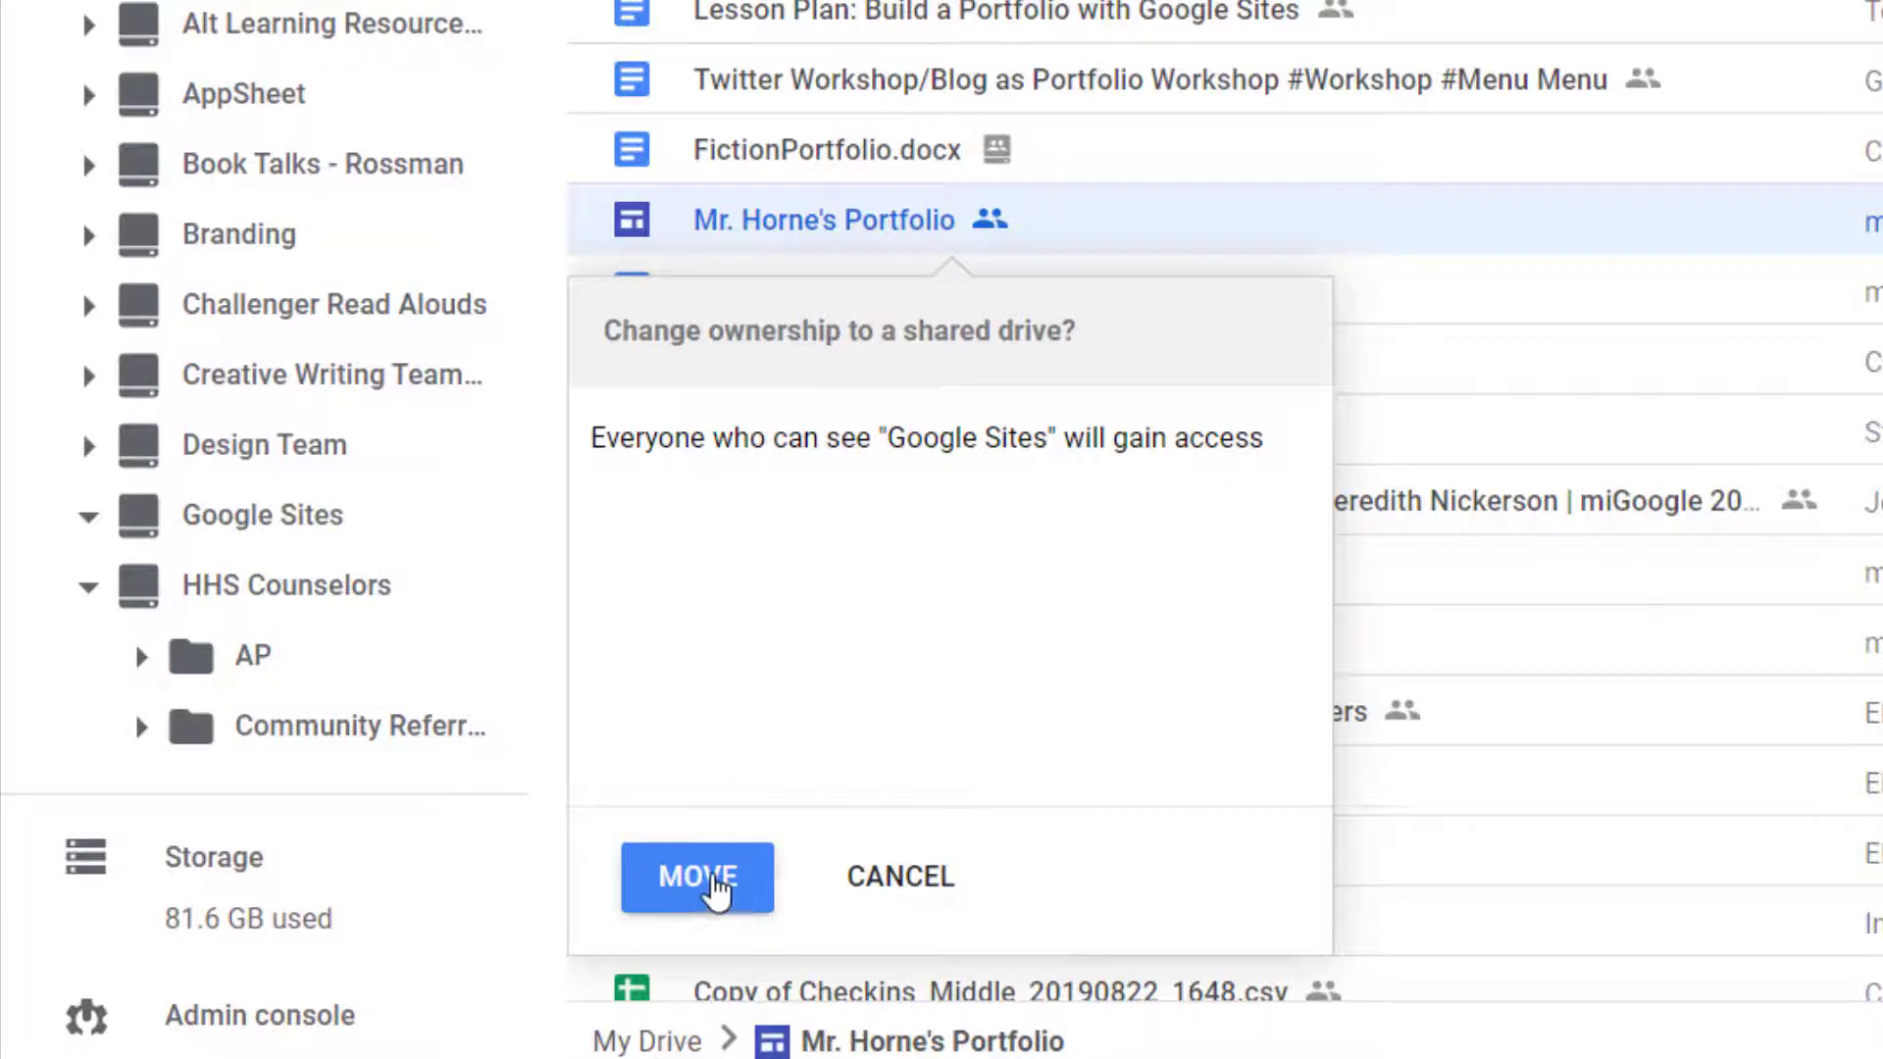
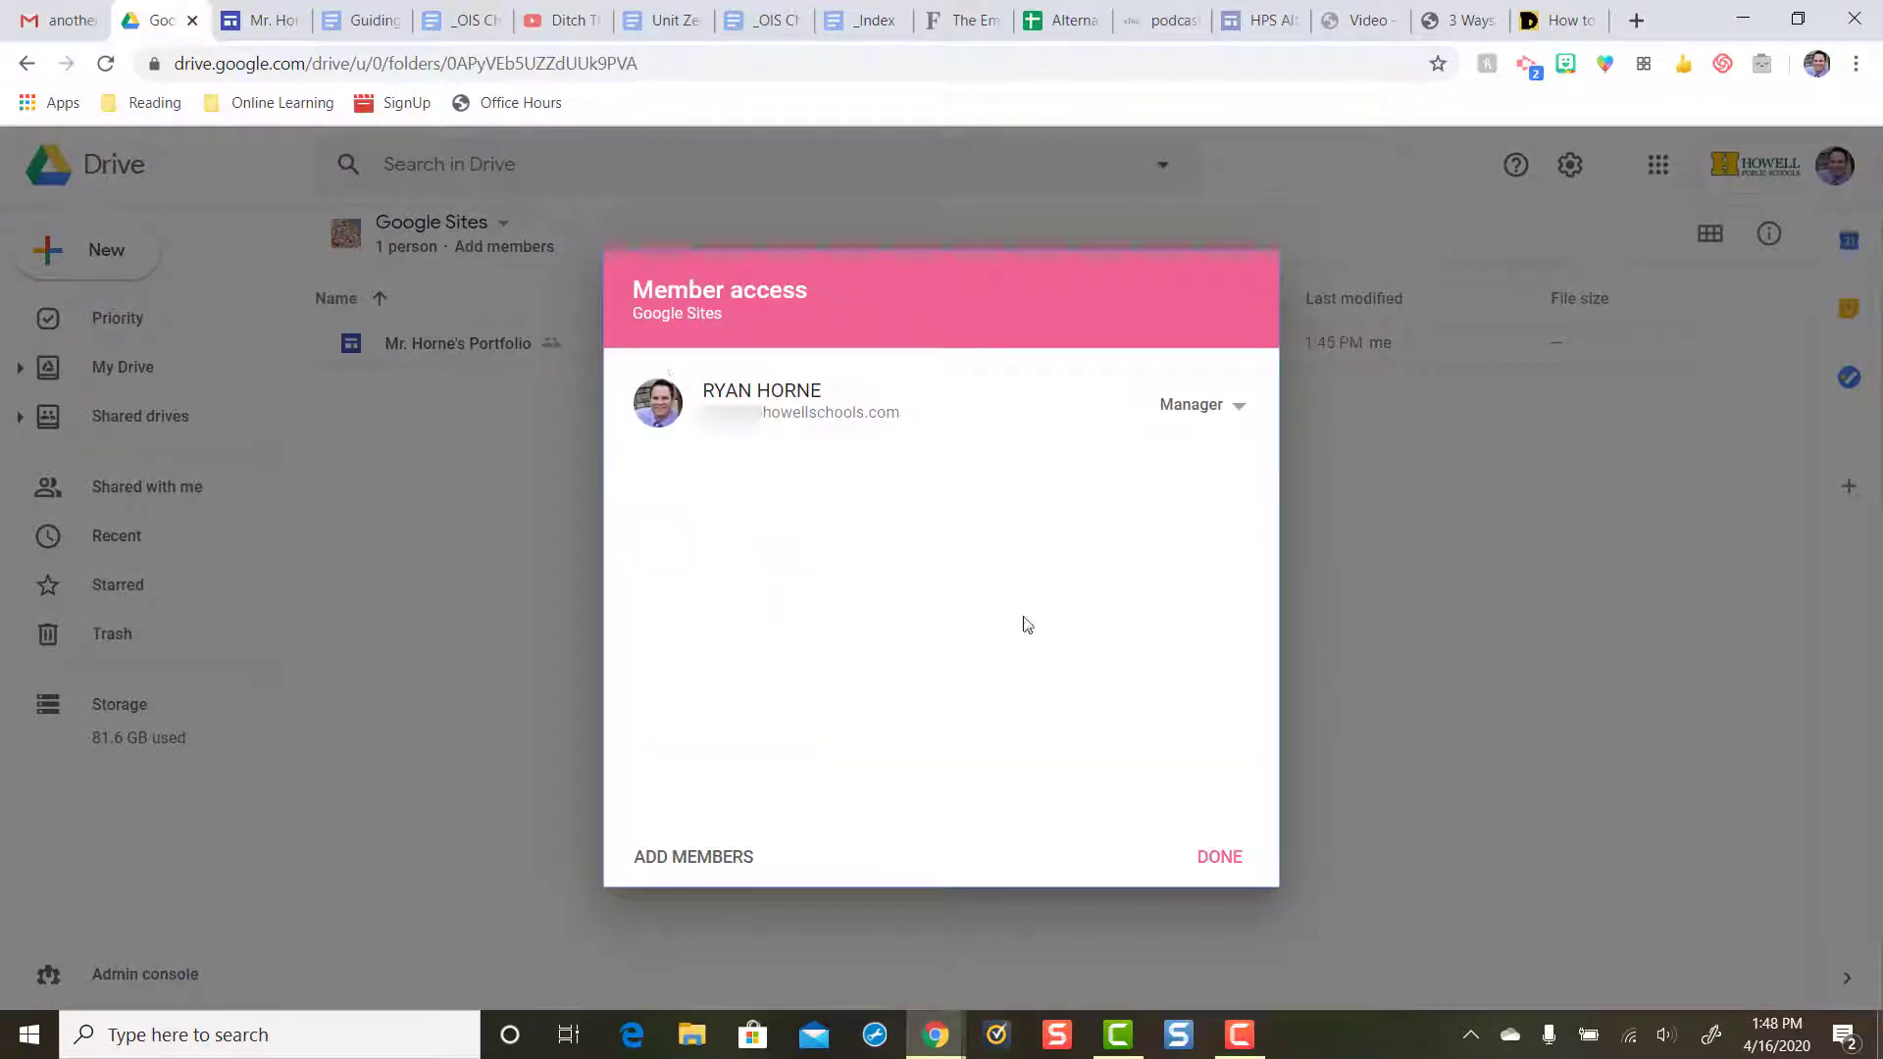
{"action": "left_click", "coordinate": [1250, 872]}
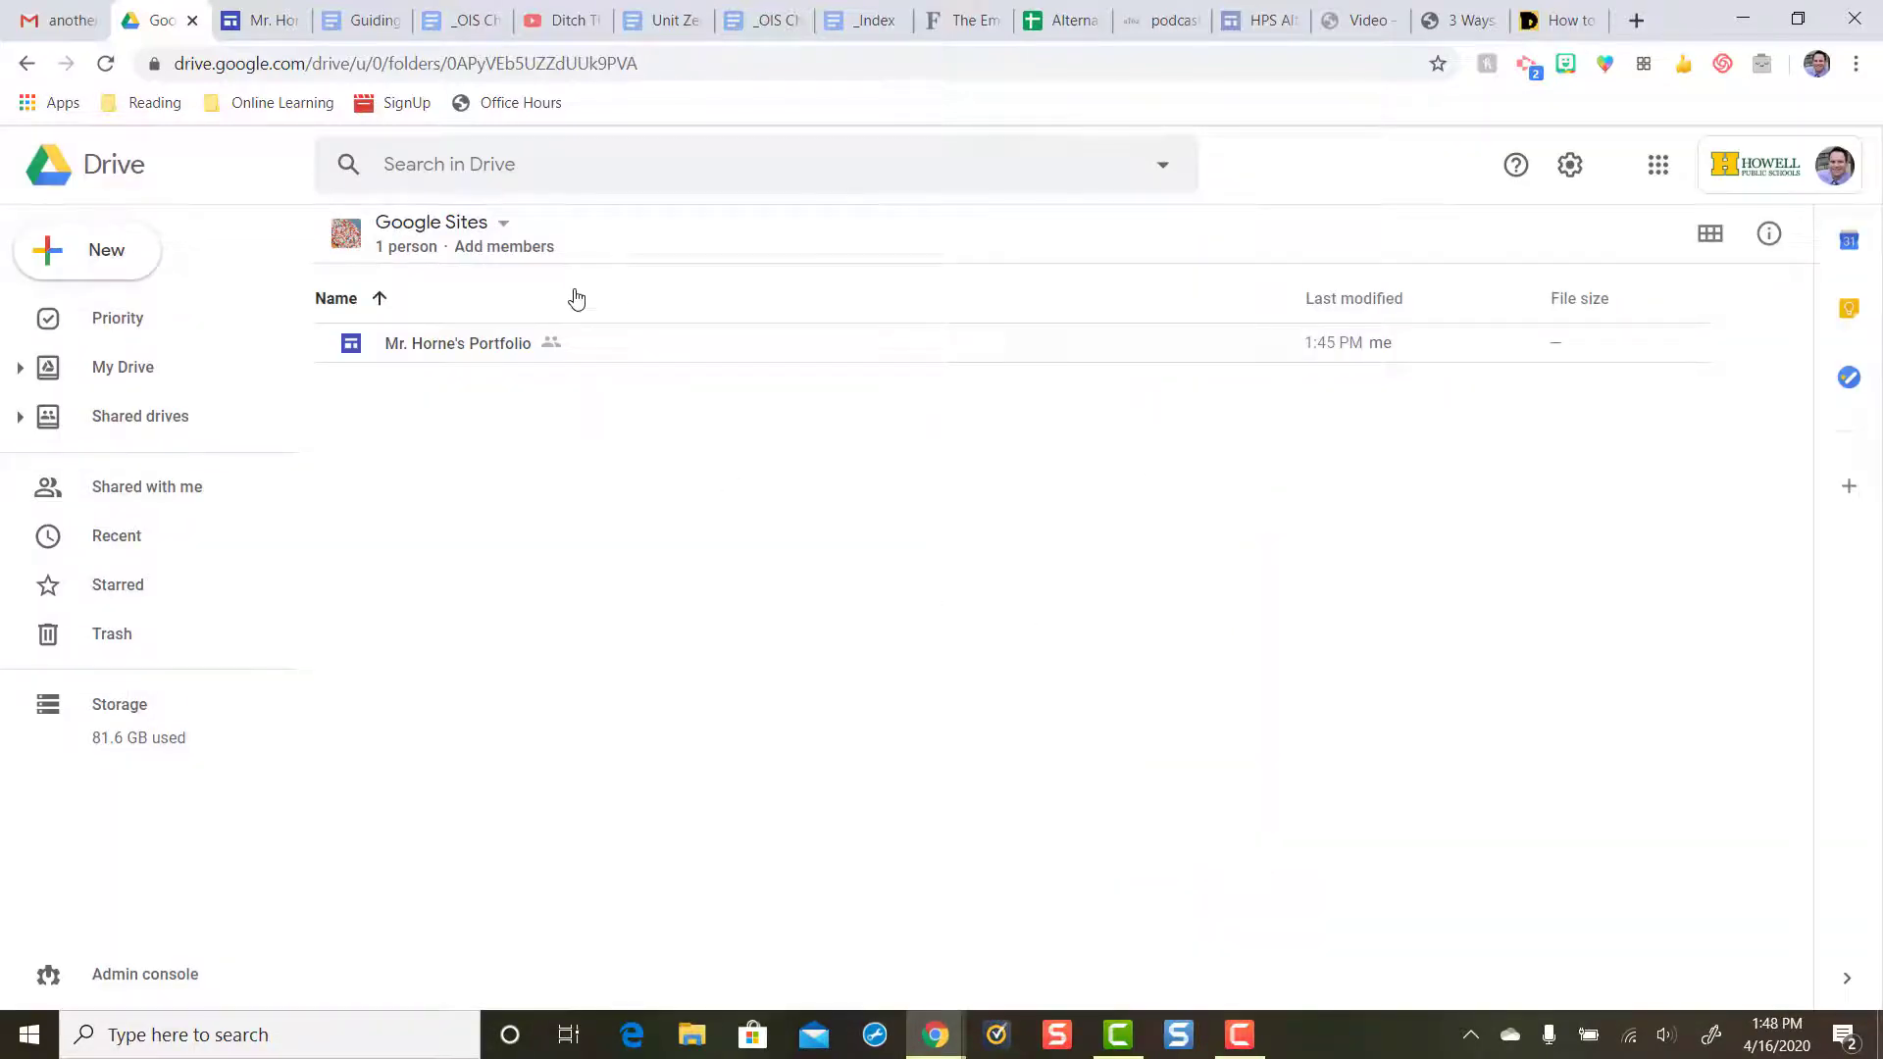
- Add the teacher's personal Gmail account to the Google Sites shared drive as Manager and accept sharing outside the organization
{"action": "left_click", "coordinate": [495, 248]}
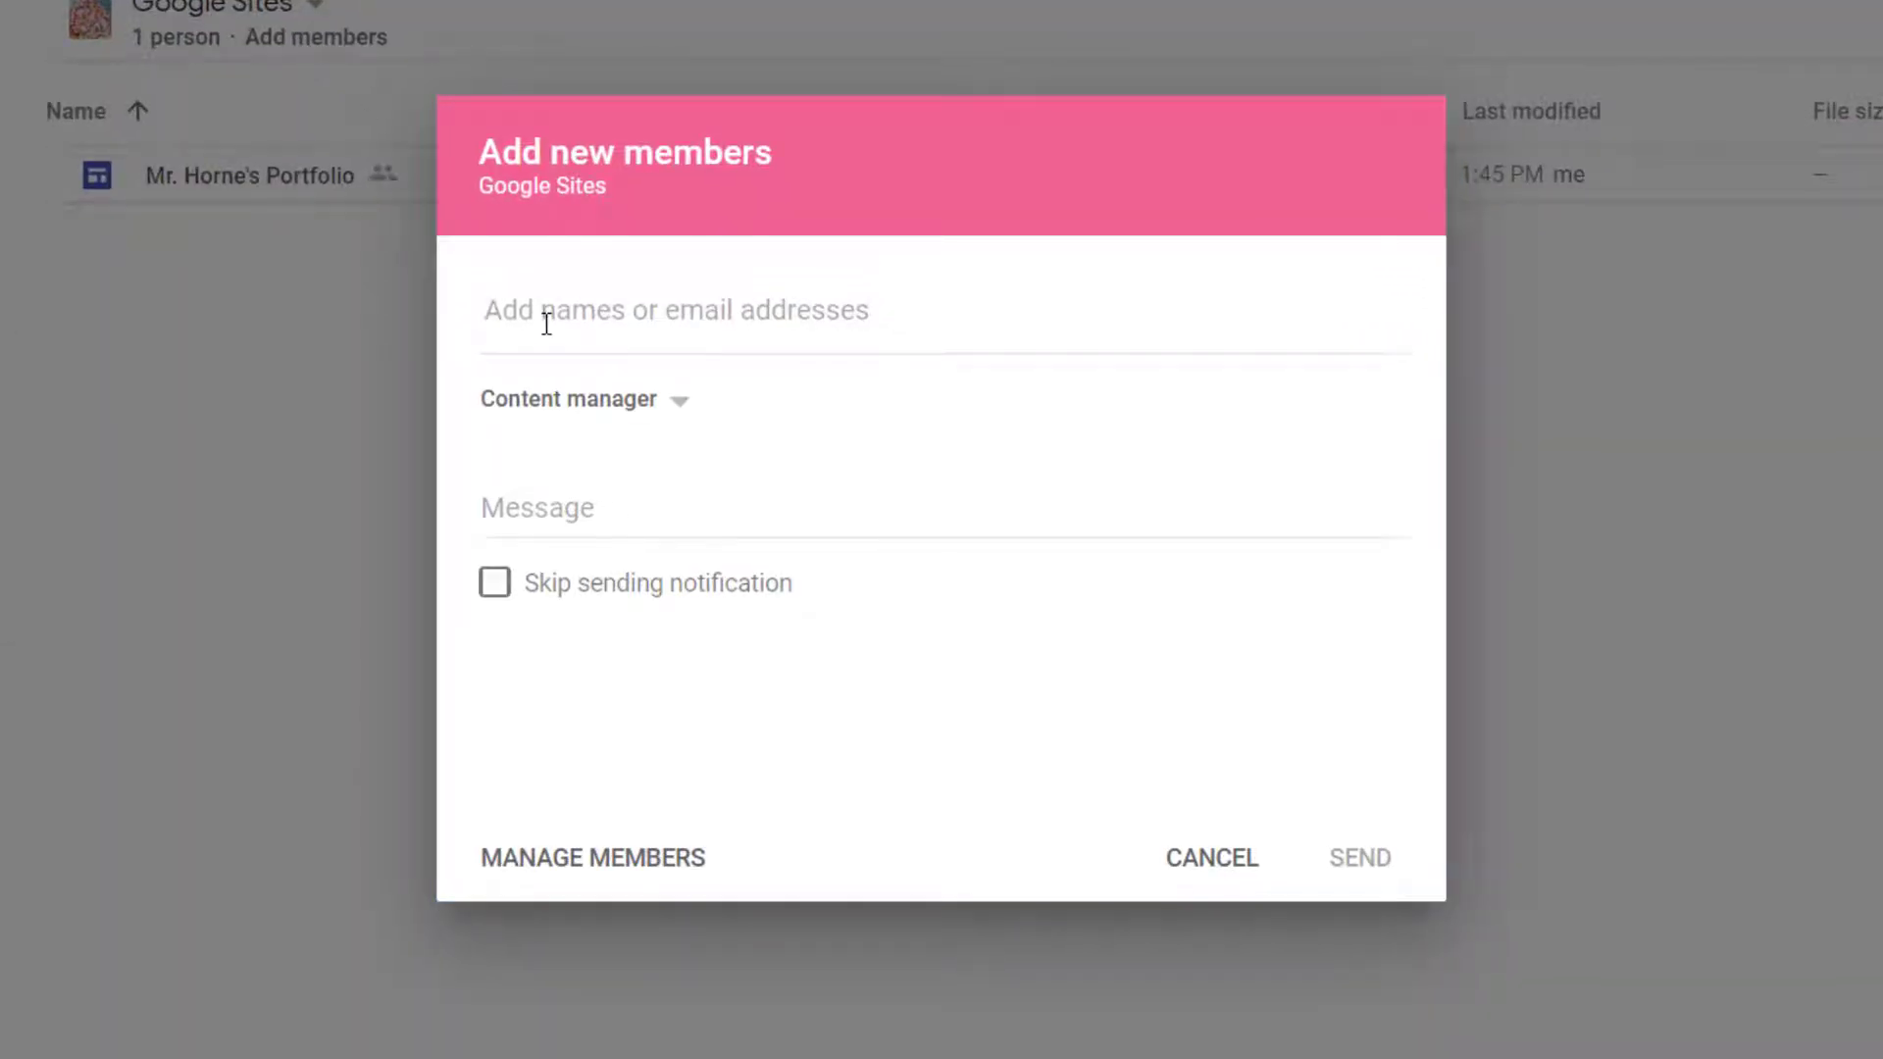
{"action": "type", "text": "rhor"}
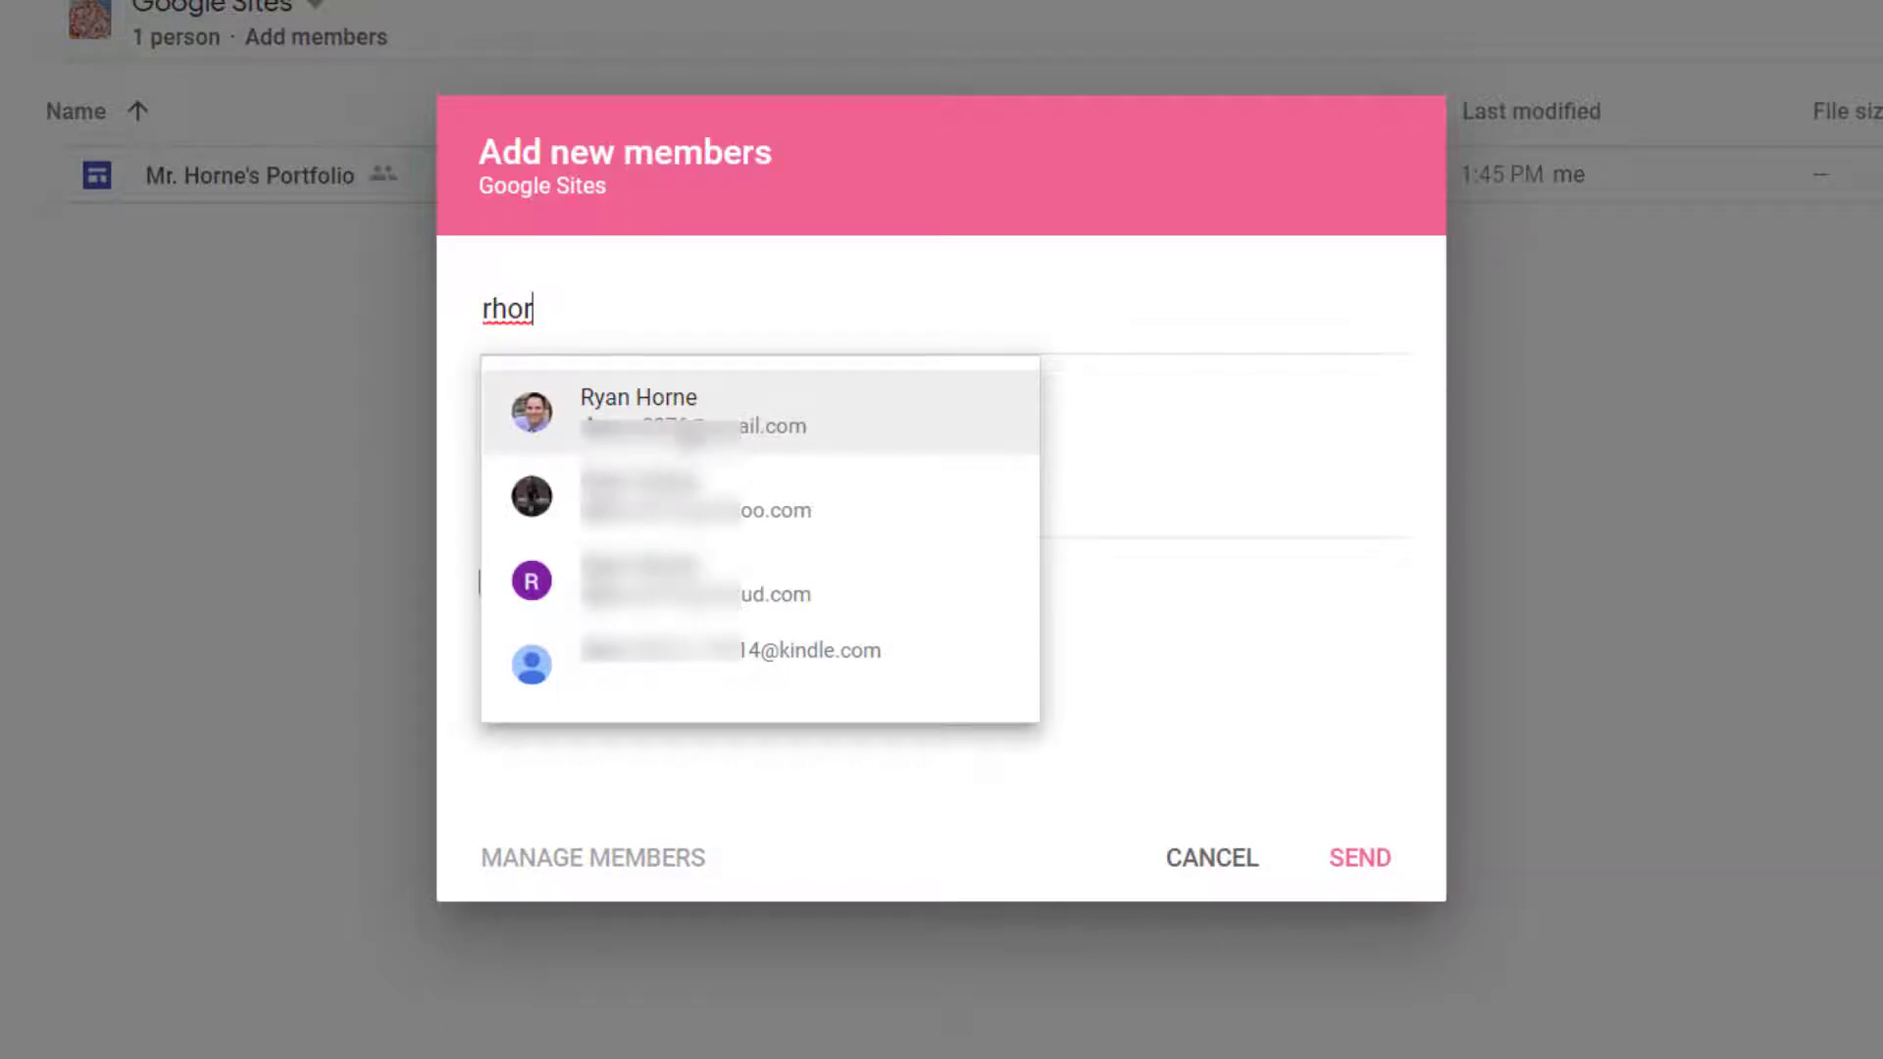
{"action": "left_click", "coordinate": [673, 432]}
{"action": "left_click", "coordinate": [659, 410]}
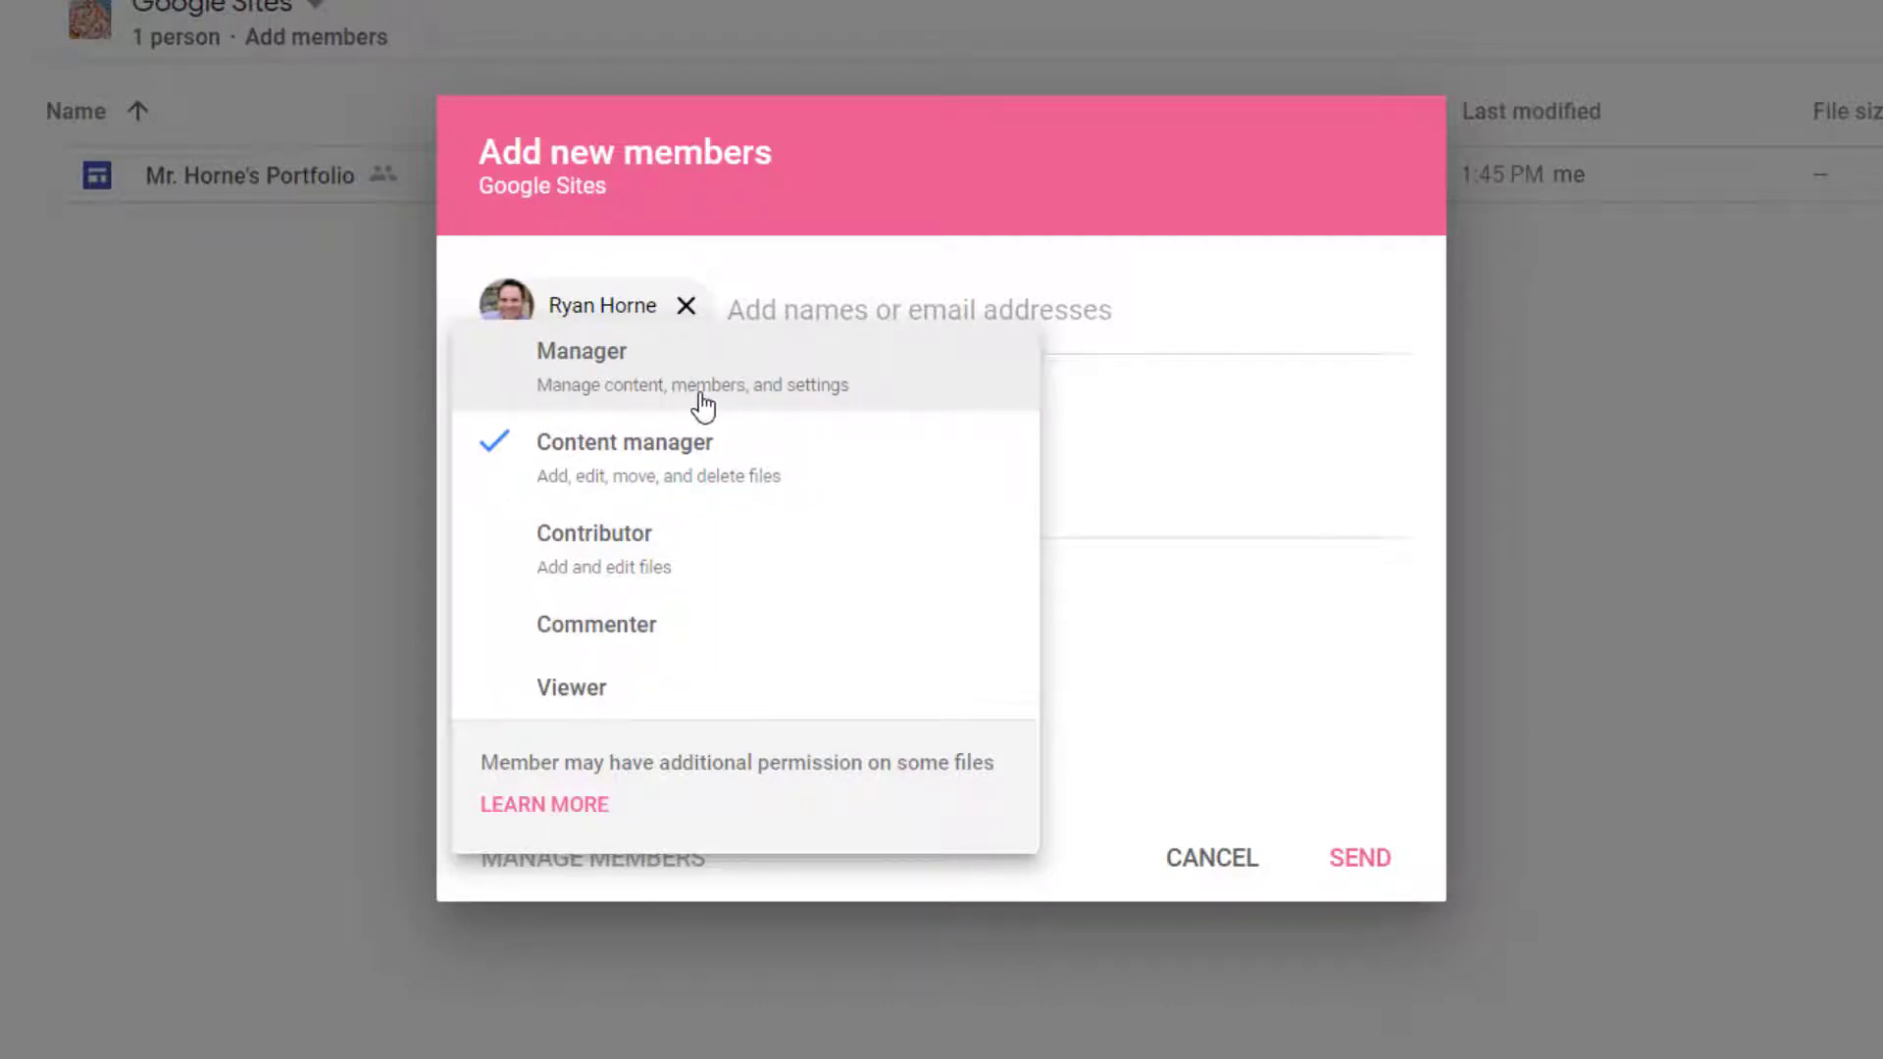
{"action": "left_click", "coordinate": [620, 403]}
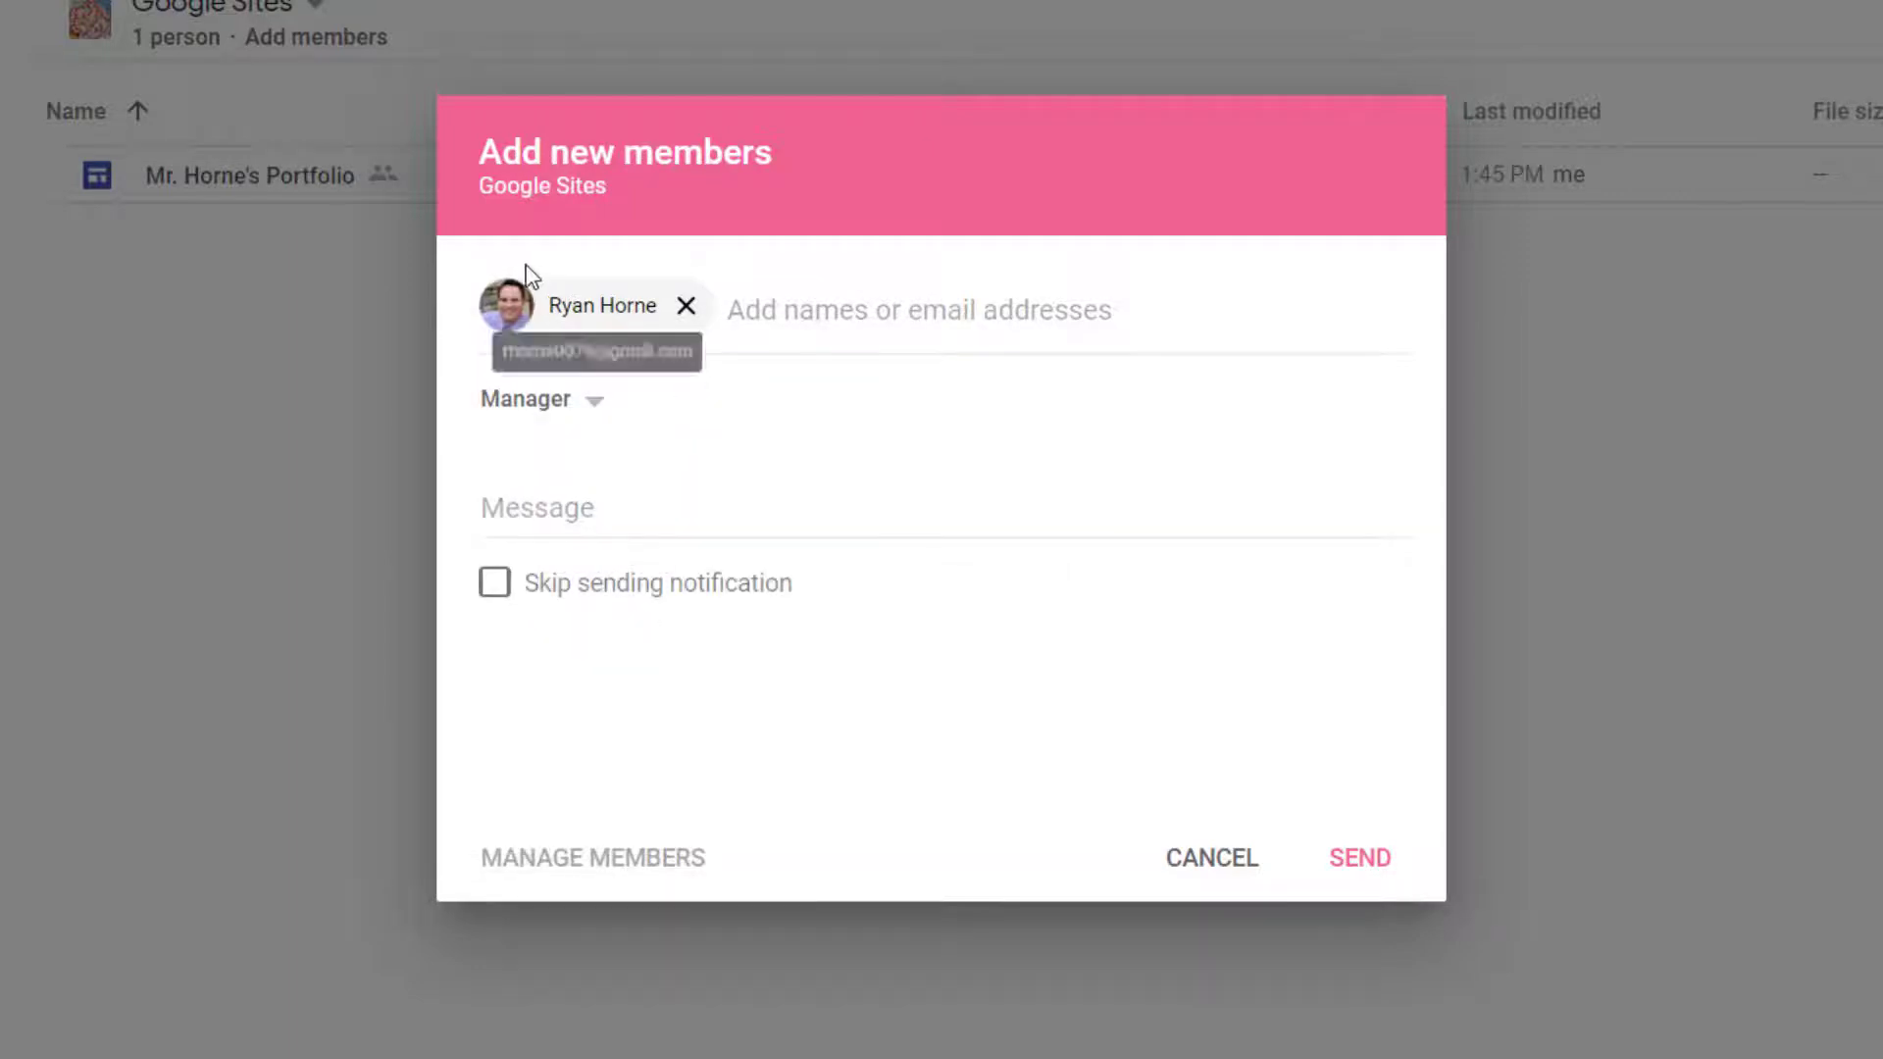
{"action": "left_click", "coordinate": [1387, 882]}
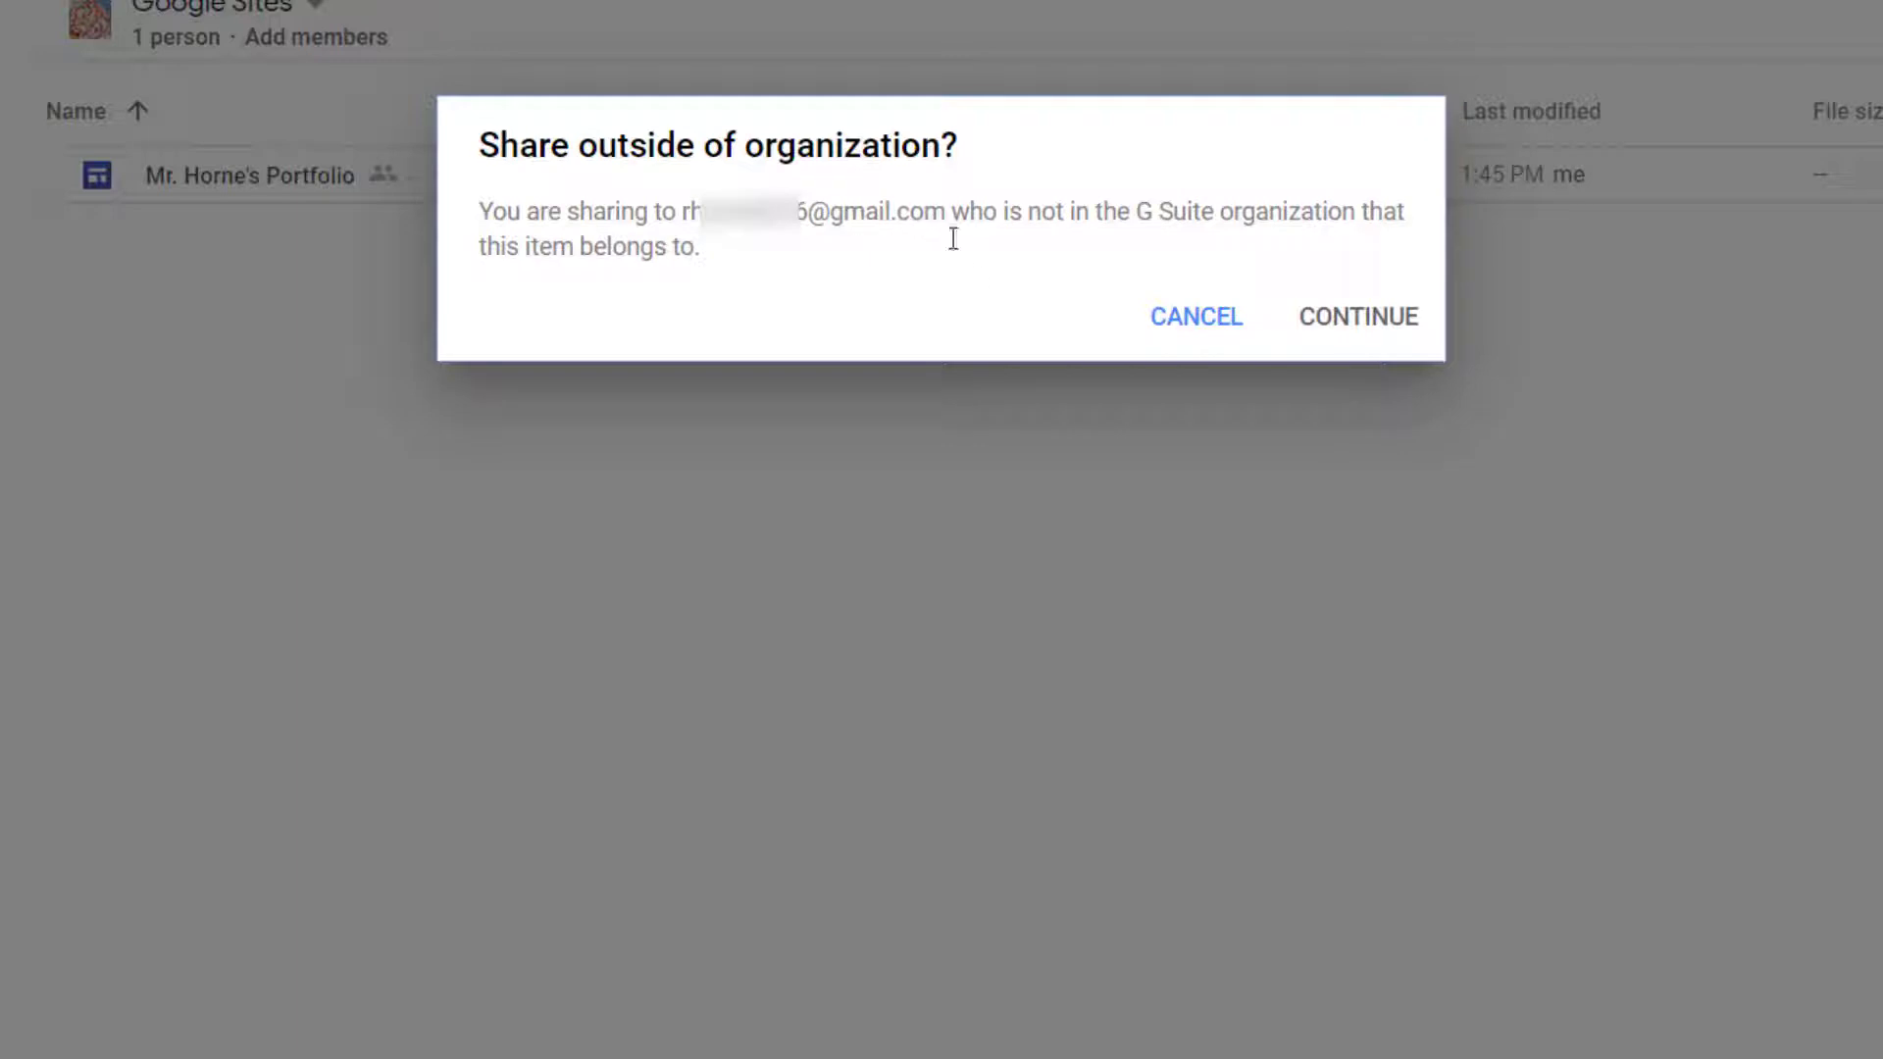
{"action": "left_click", "coordinate": [1344, 329]}
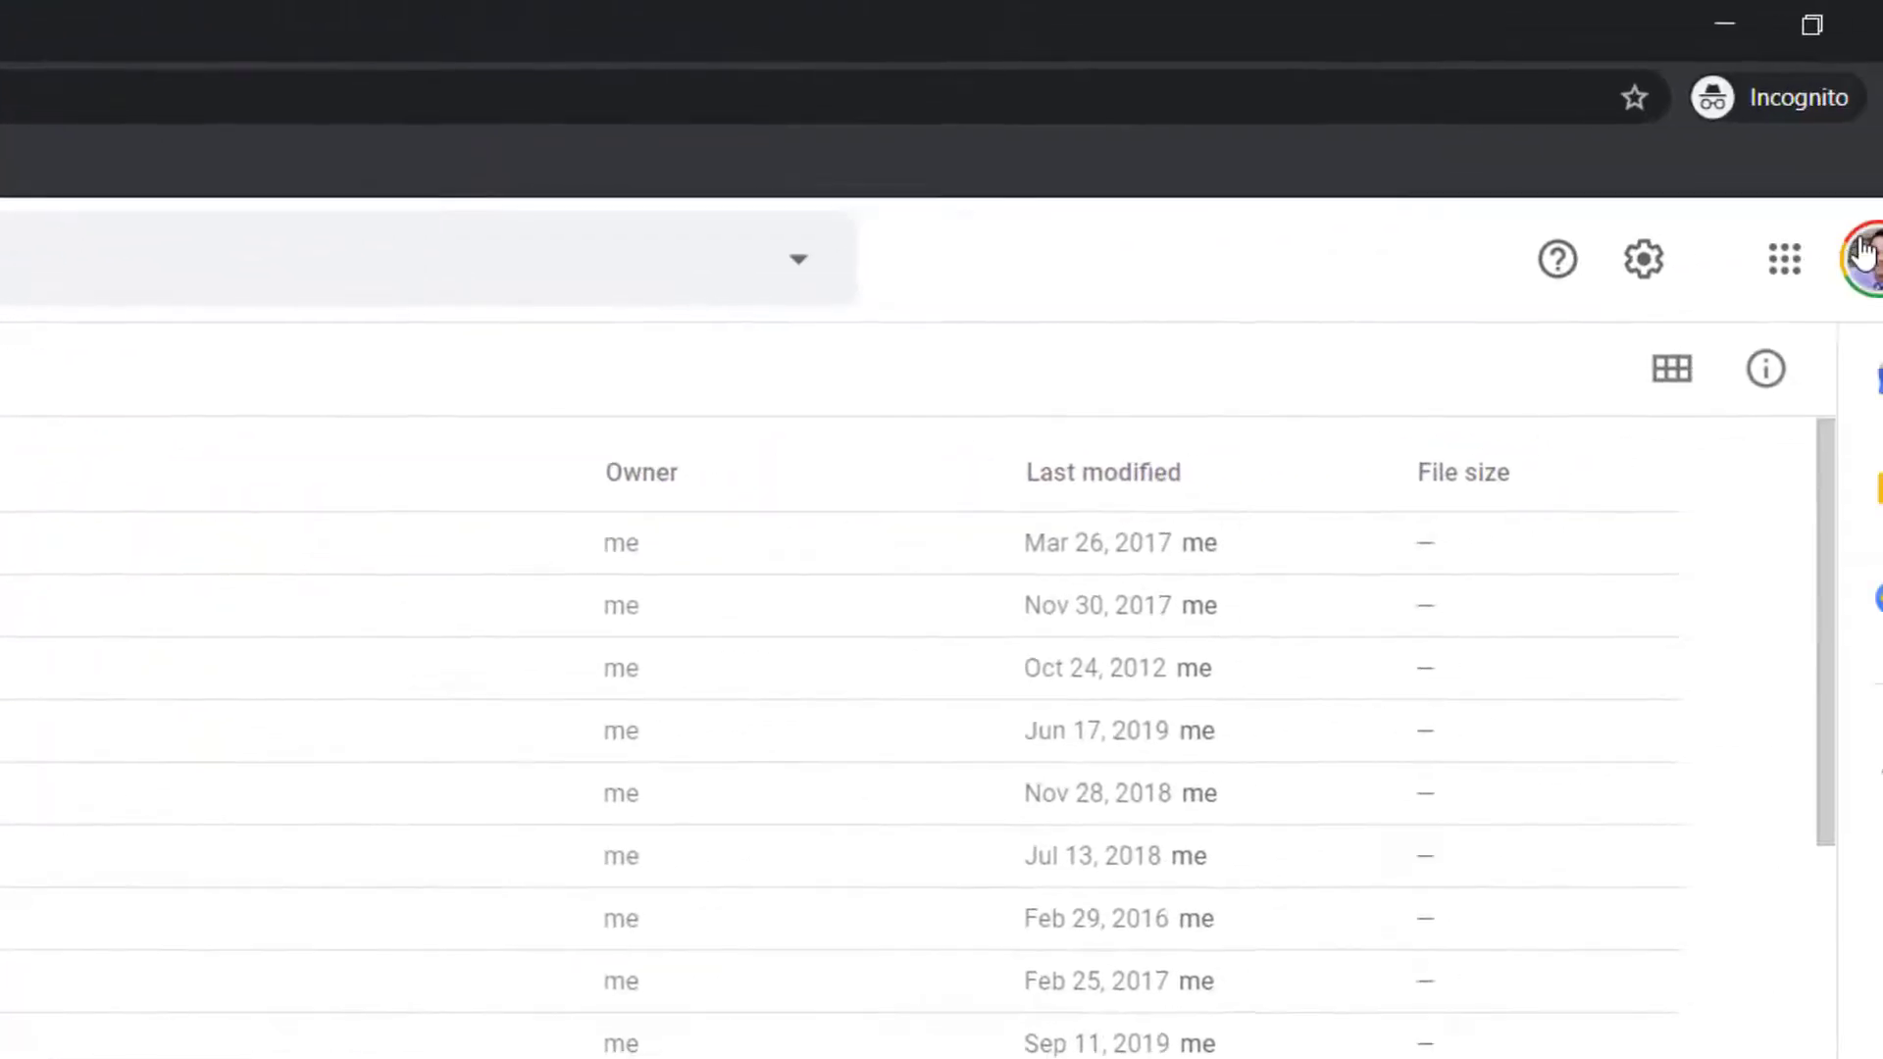
- Switch to the personal account's Drive in the incognito window, check the signed-in account, and open the Google Sites shared drive
{"action": "left_click", "coordinate": [1798, 270]}
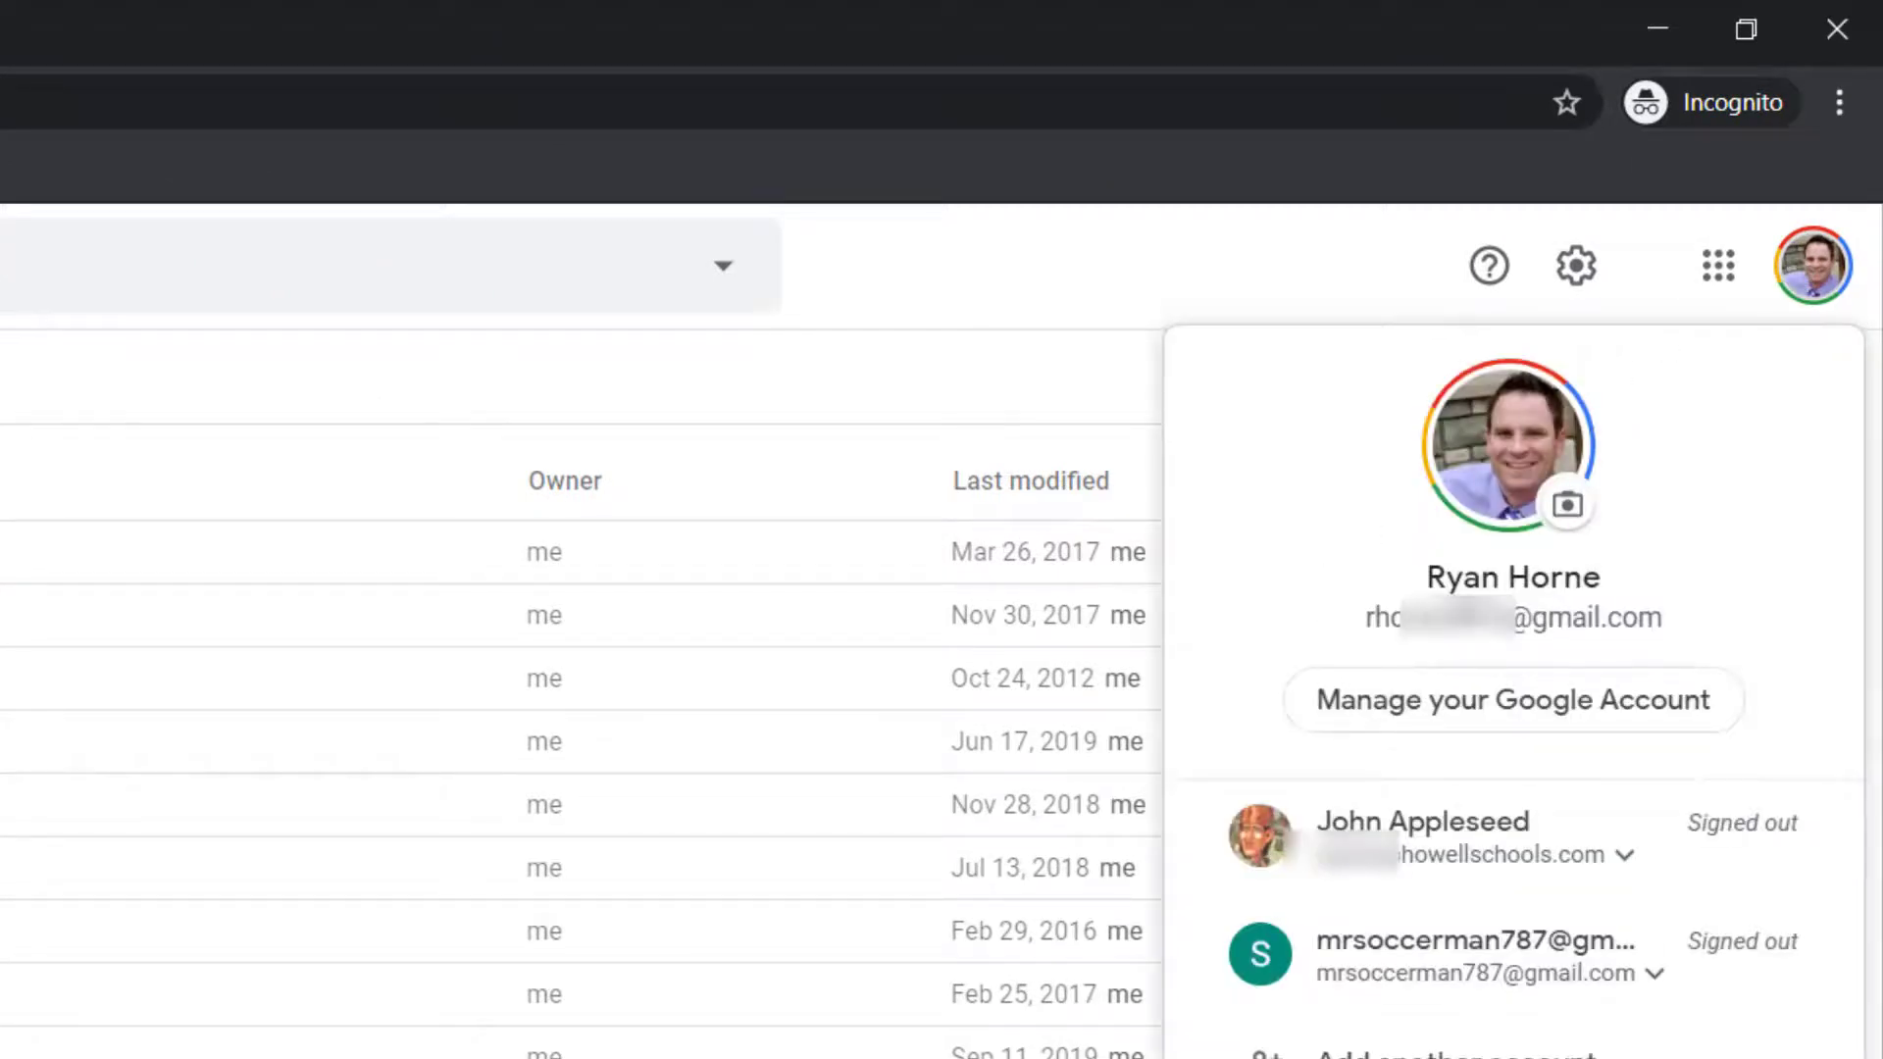
{"action": "left_click", "coordinate": [1826, 281]}
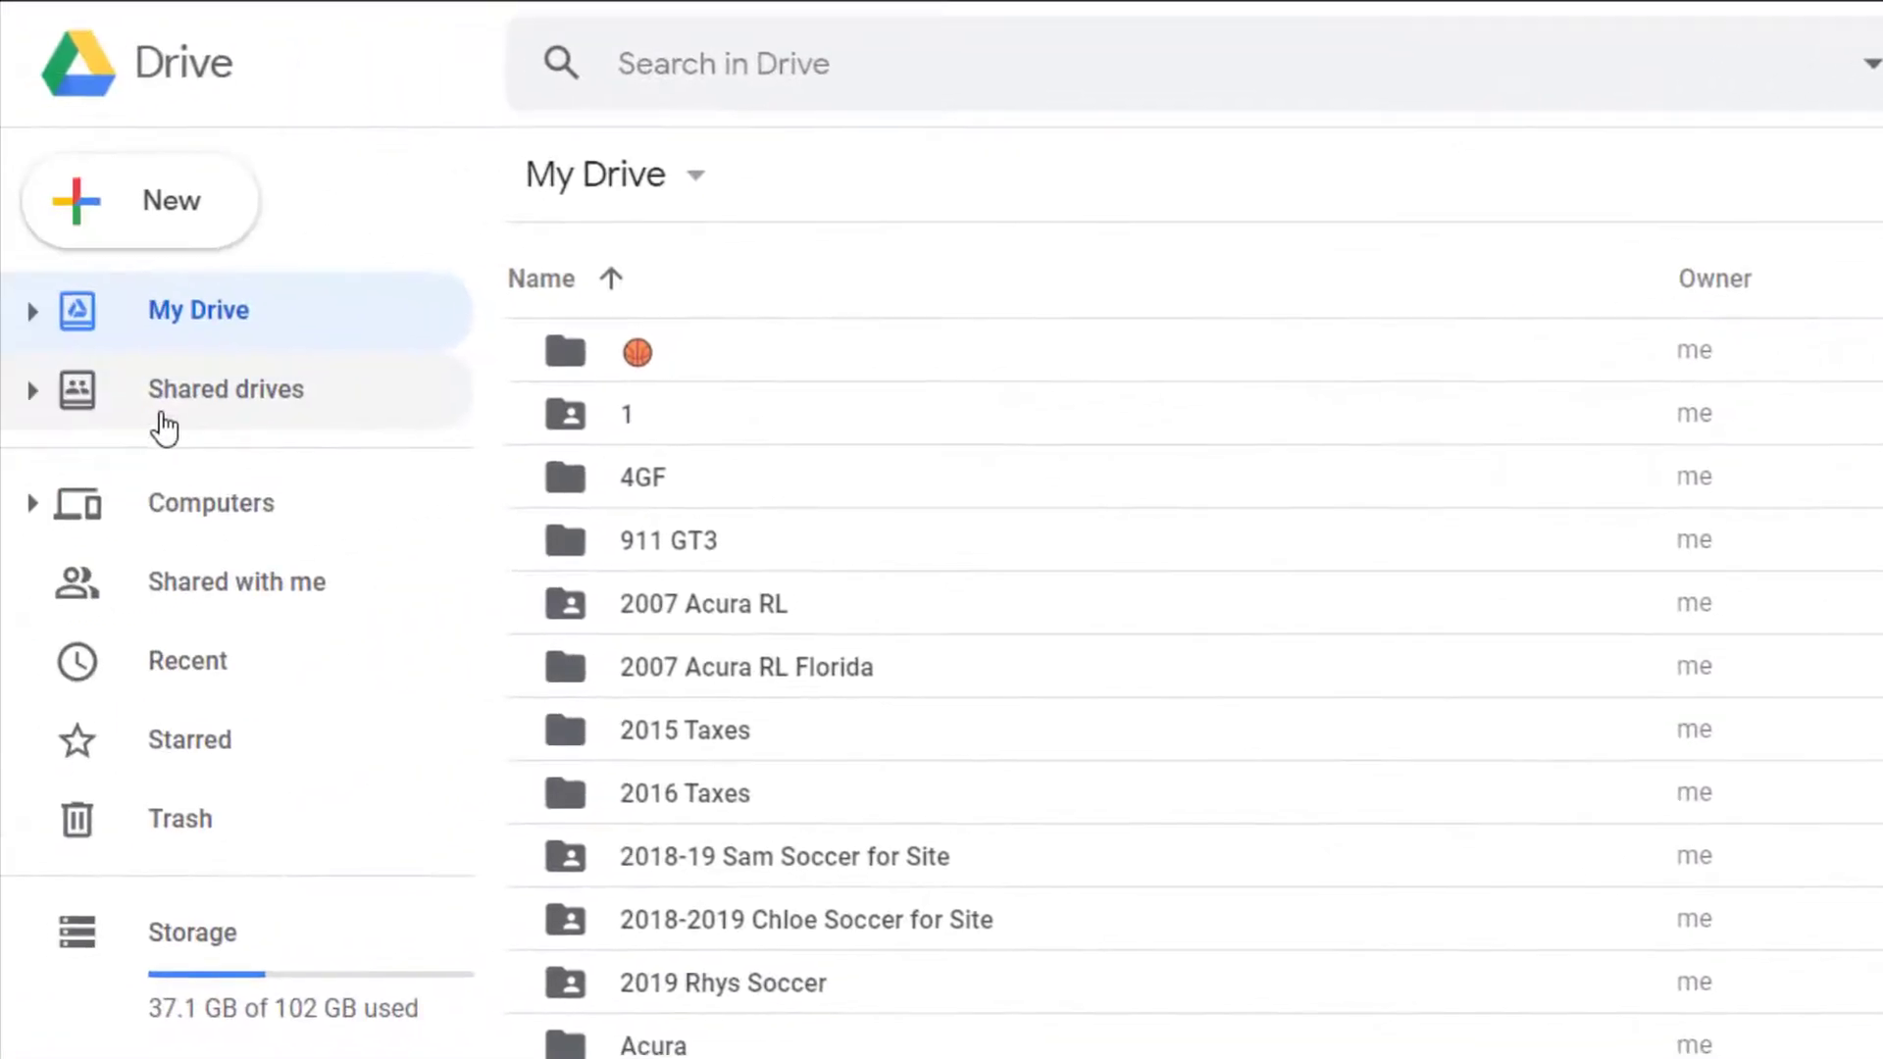
{"action": "left_click", "coordinate": [249, 412]}
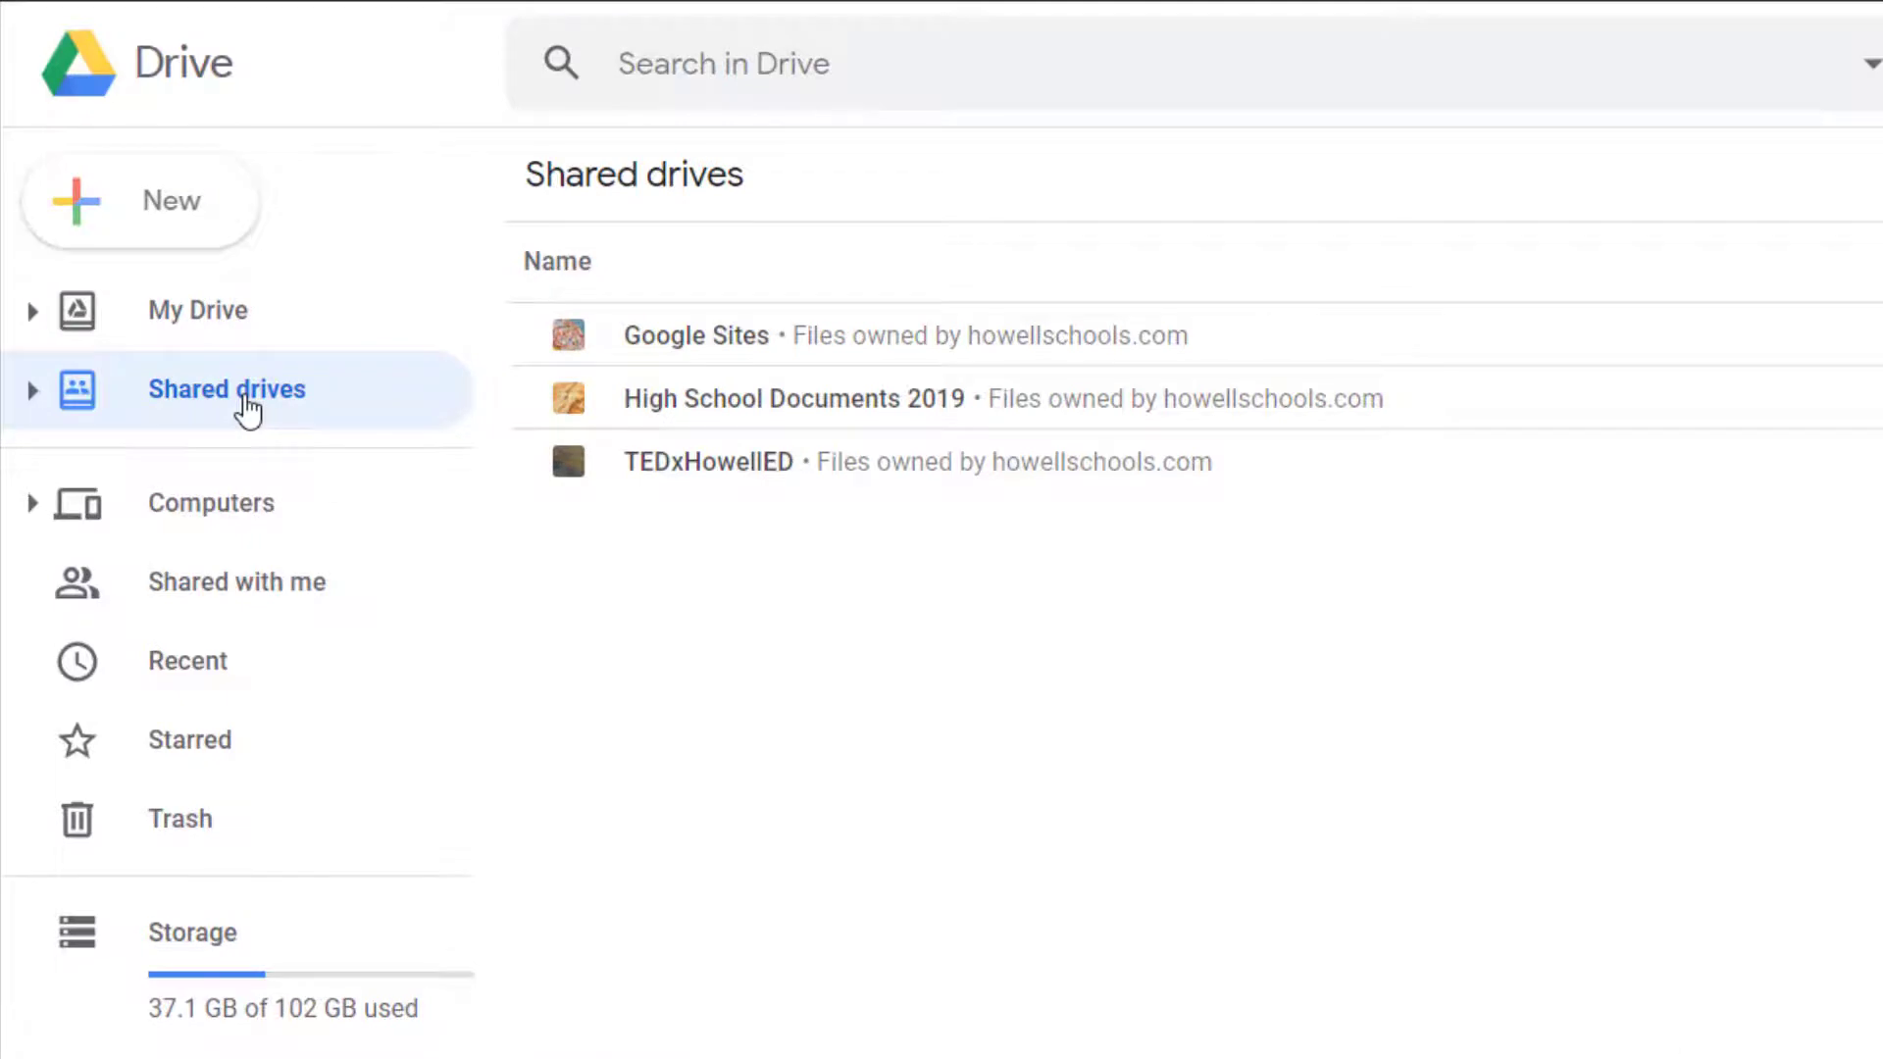
{"action": "left_click", "coordinate": [214, 326]}
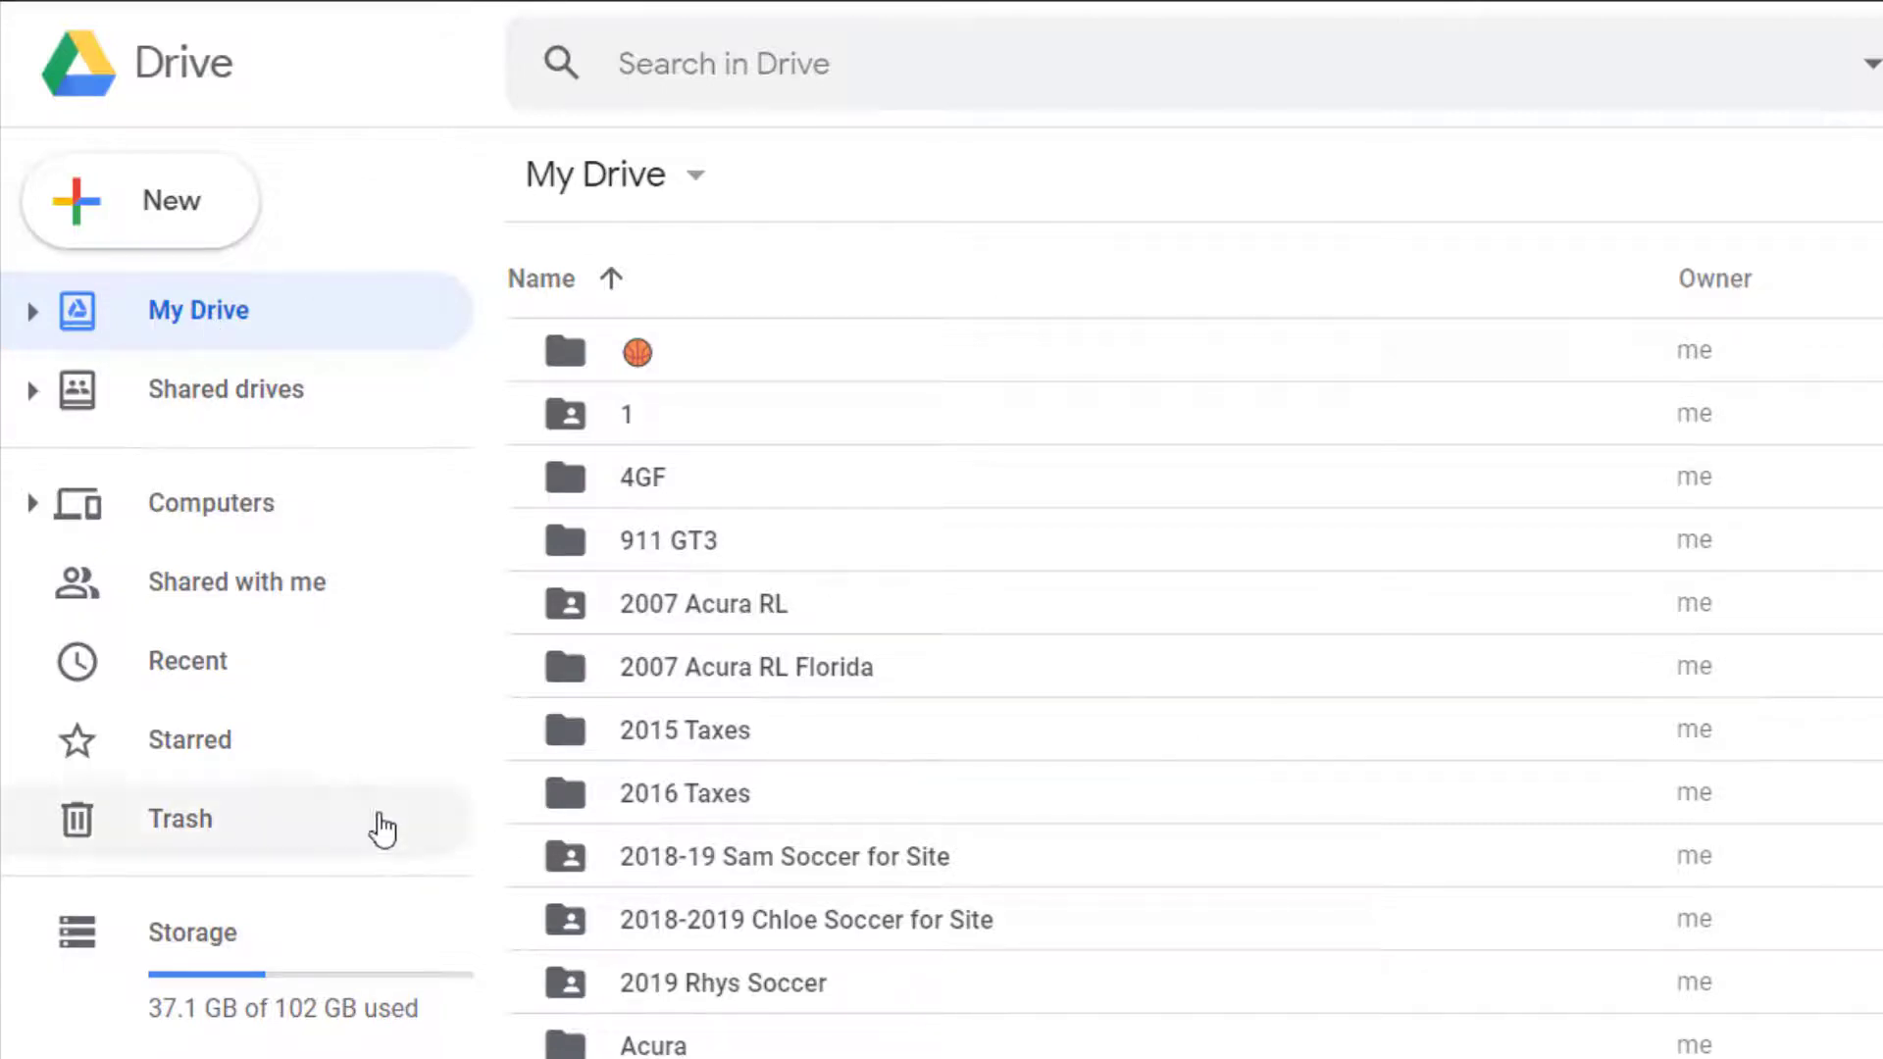
{"action": "left_click", "coordinate": [257, 420]}
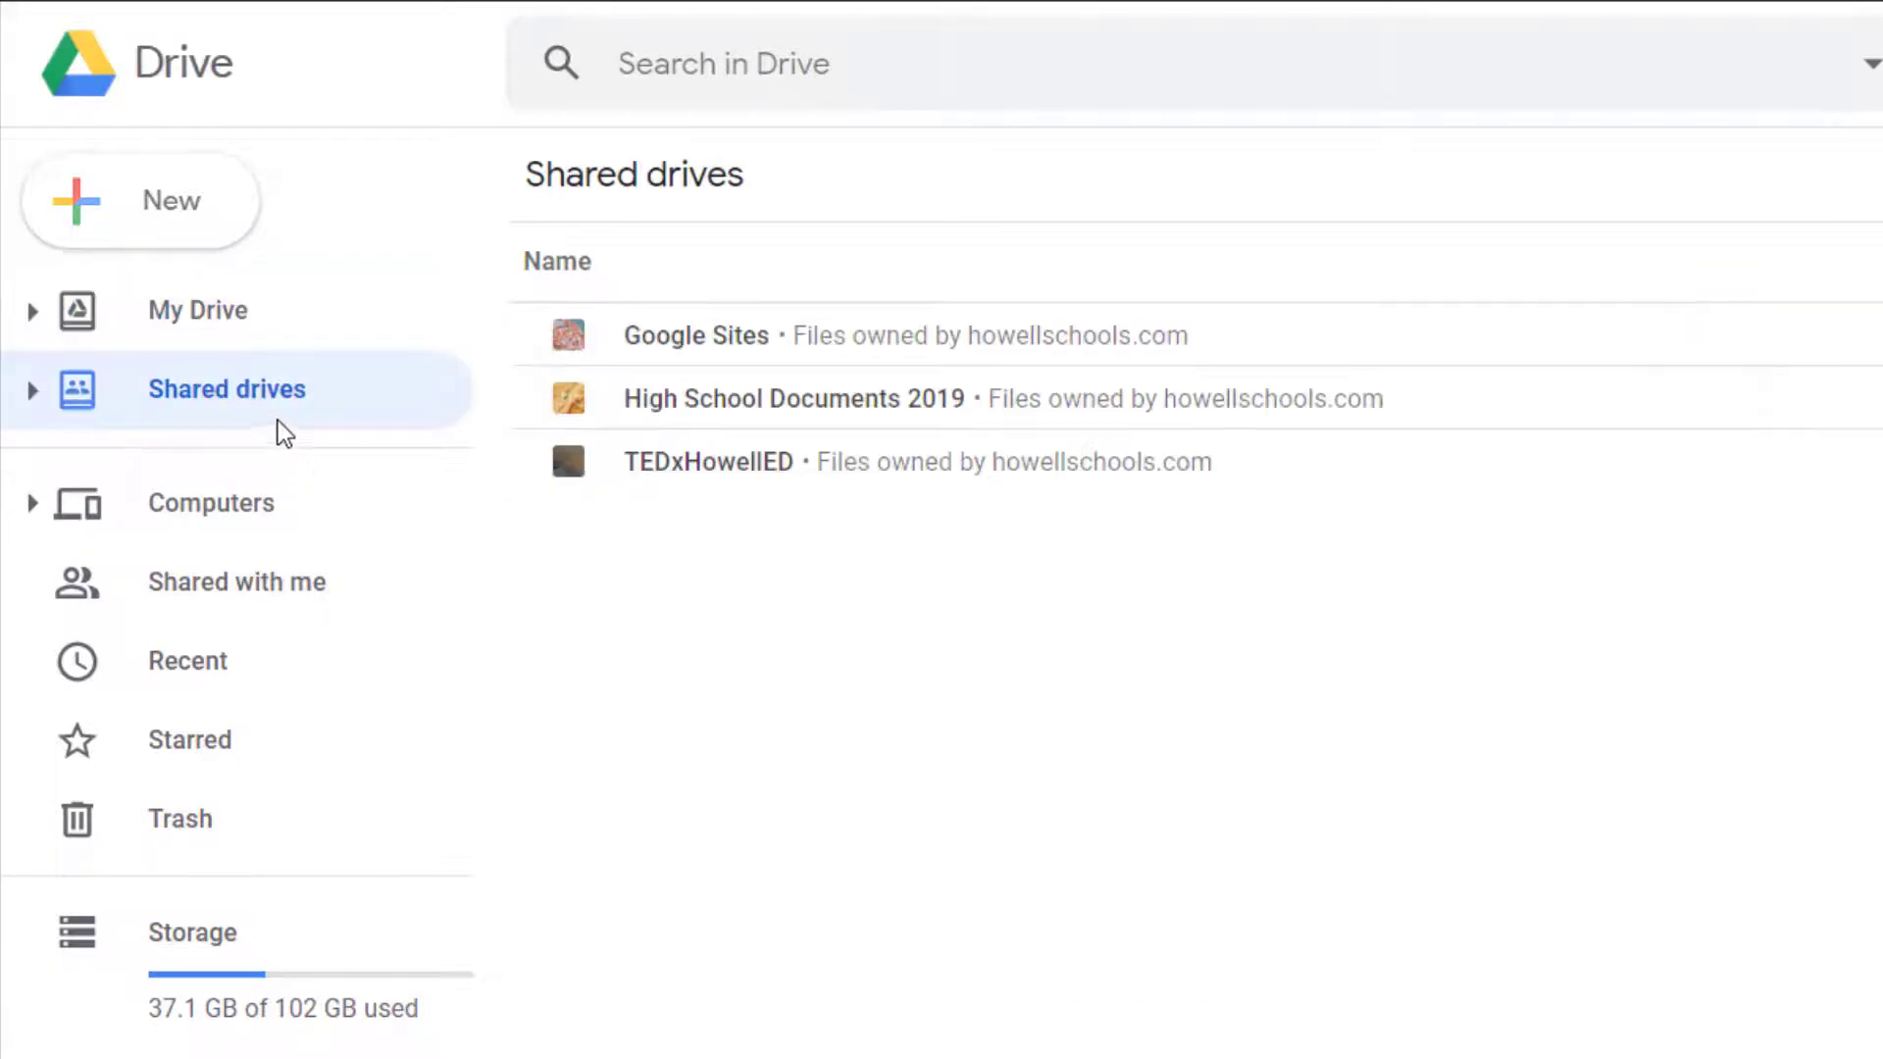
{"action": "double_click", "coordinate": [676, 338]}
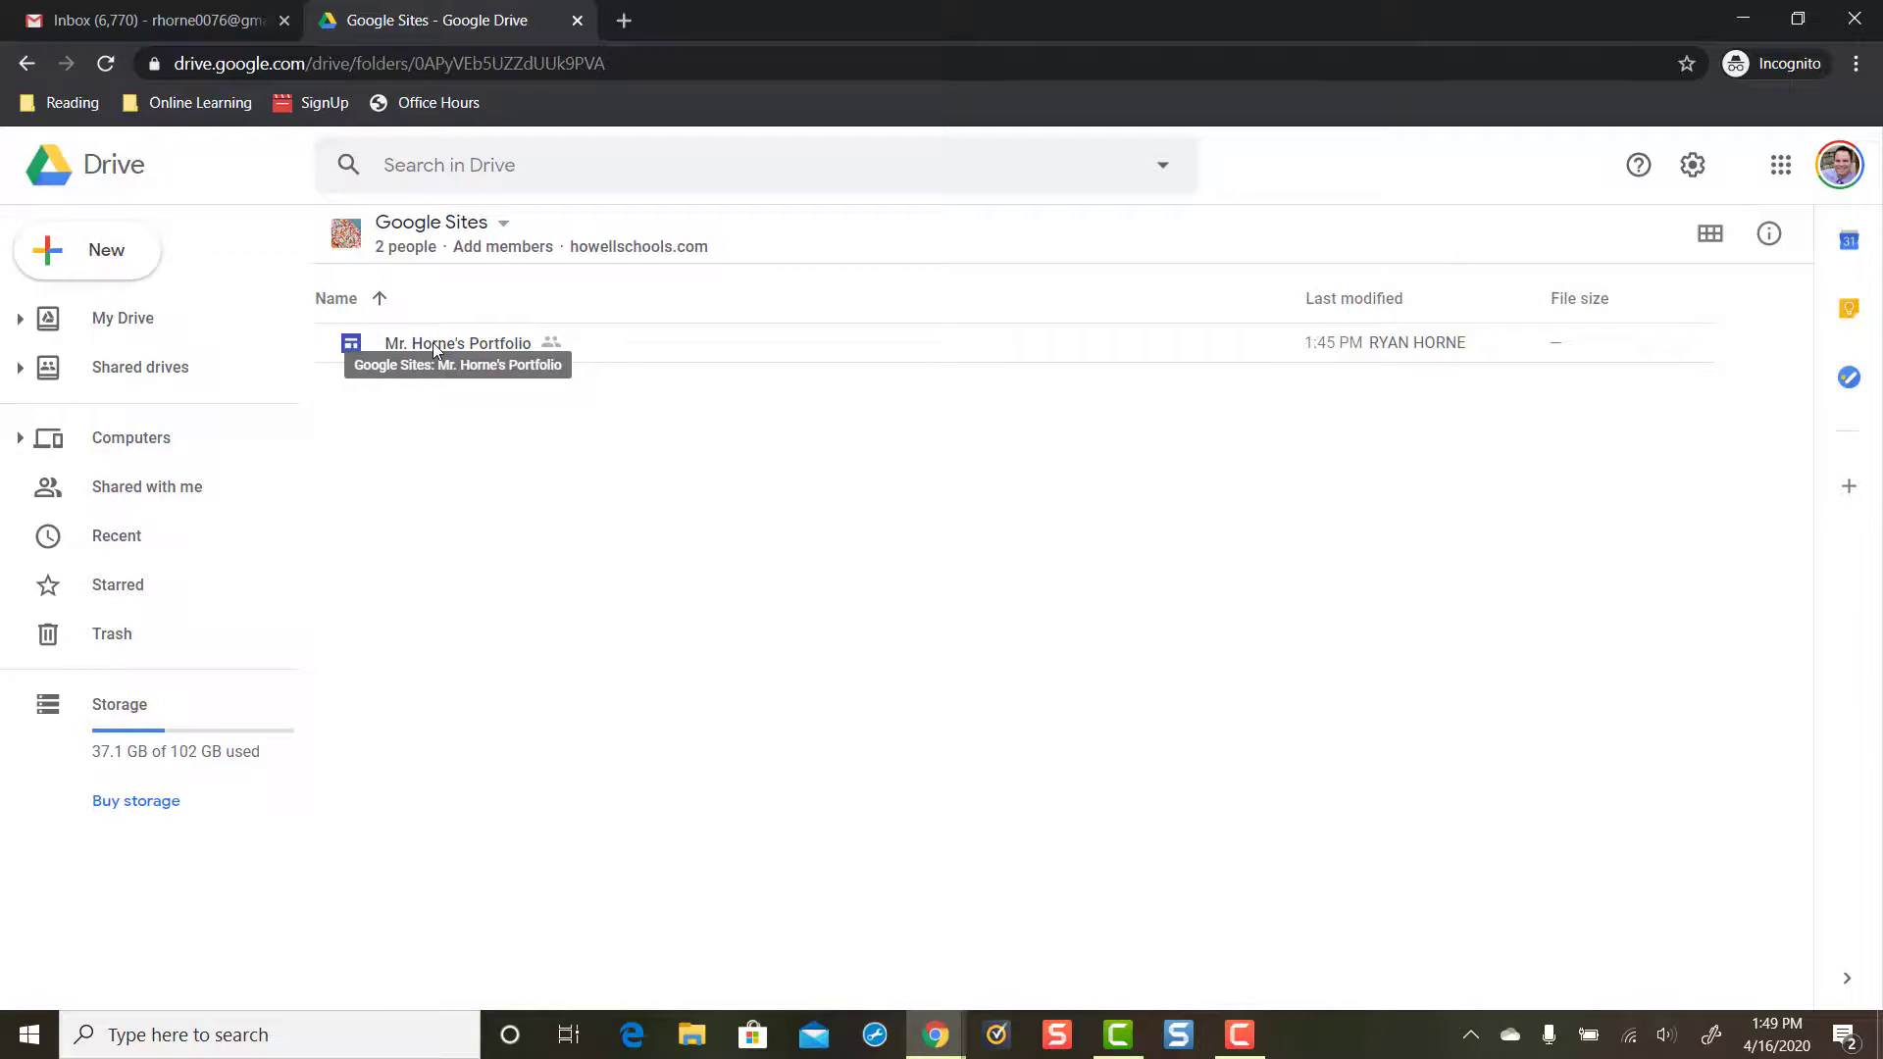
{"action": "left_click", "coordinate": [394, 344]}
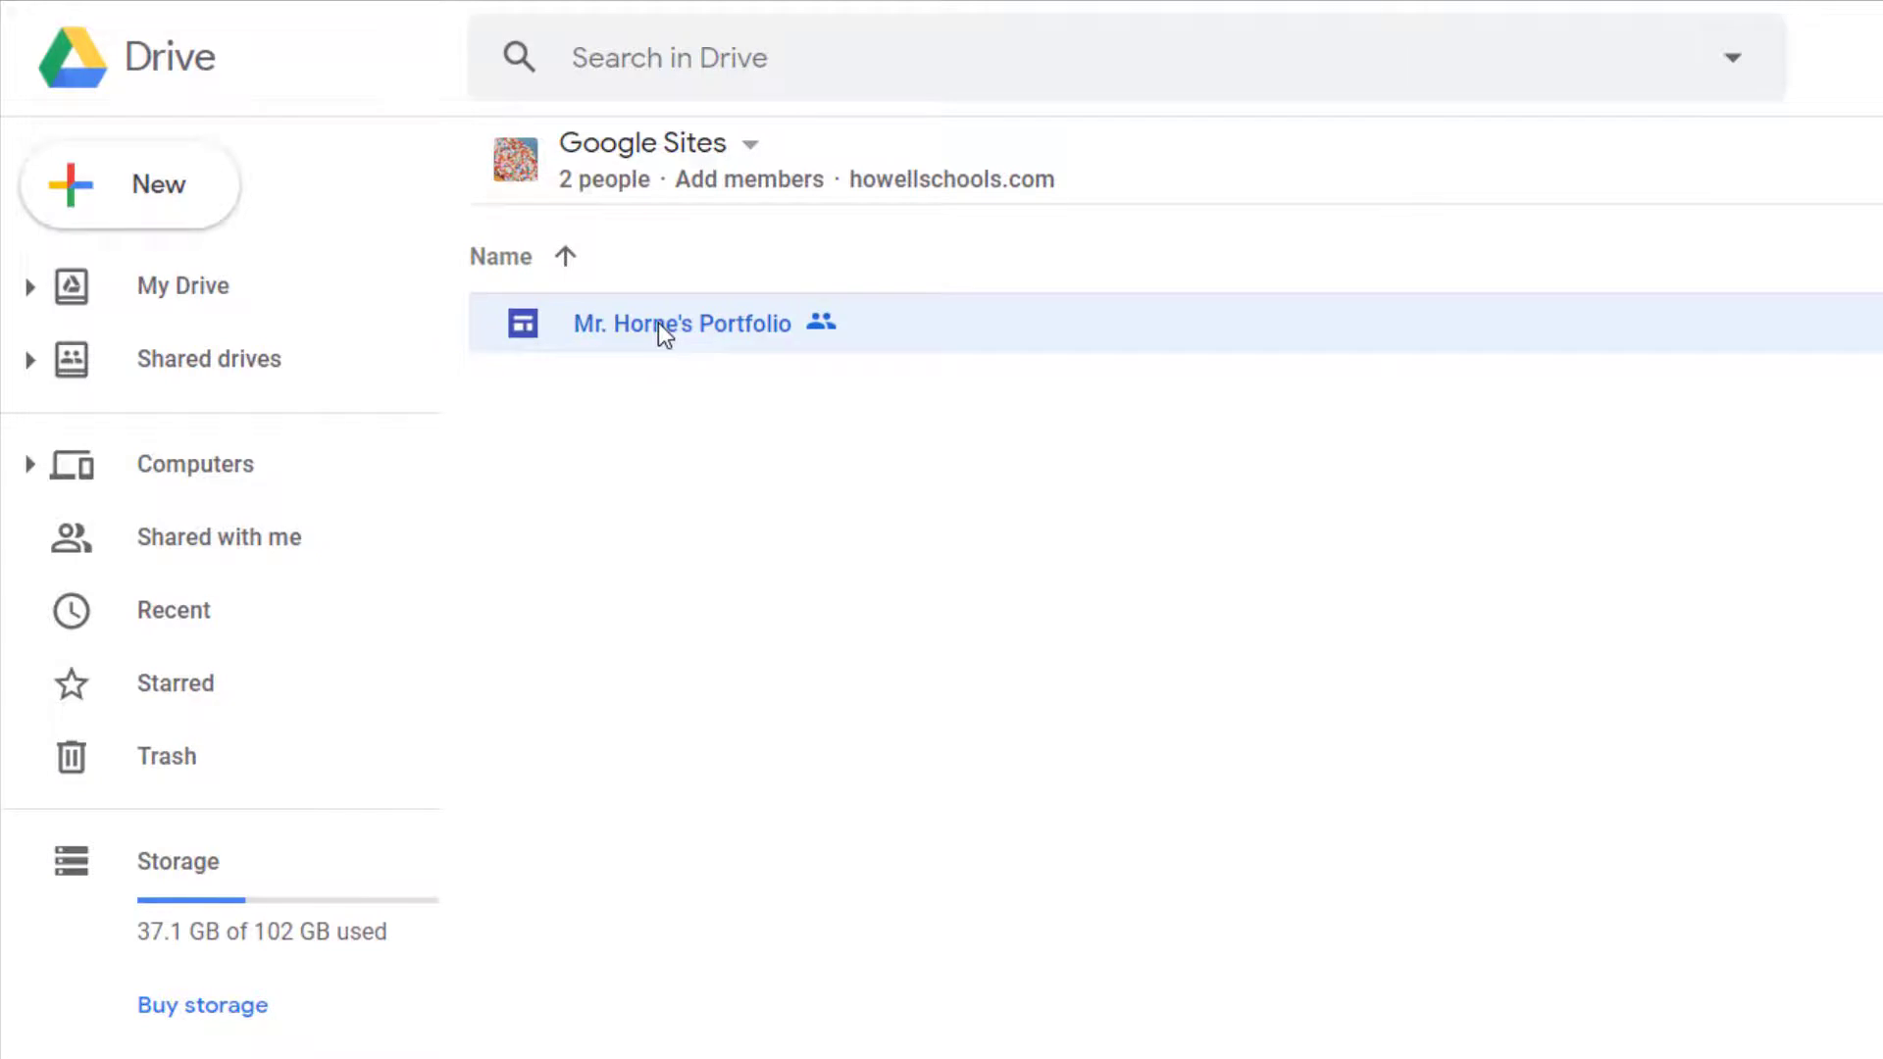
{"action": "left_click_drag", "start_coordinate": [657, 322], "coordinate": [214, 291]}
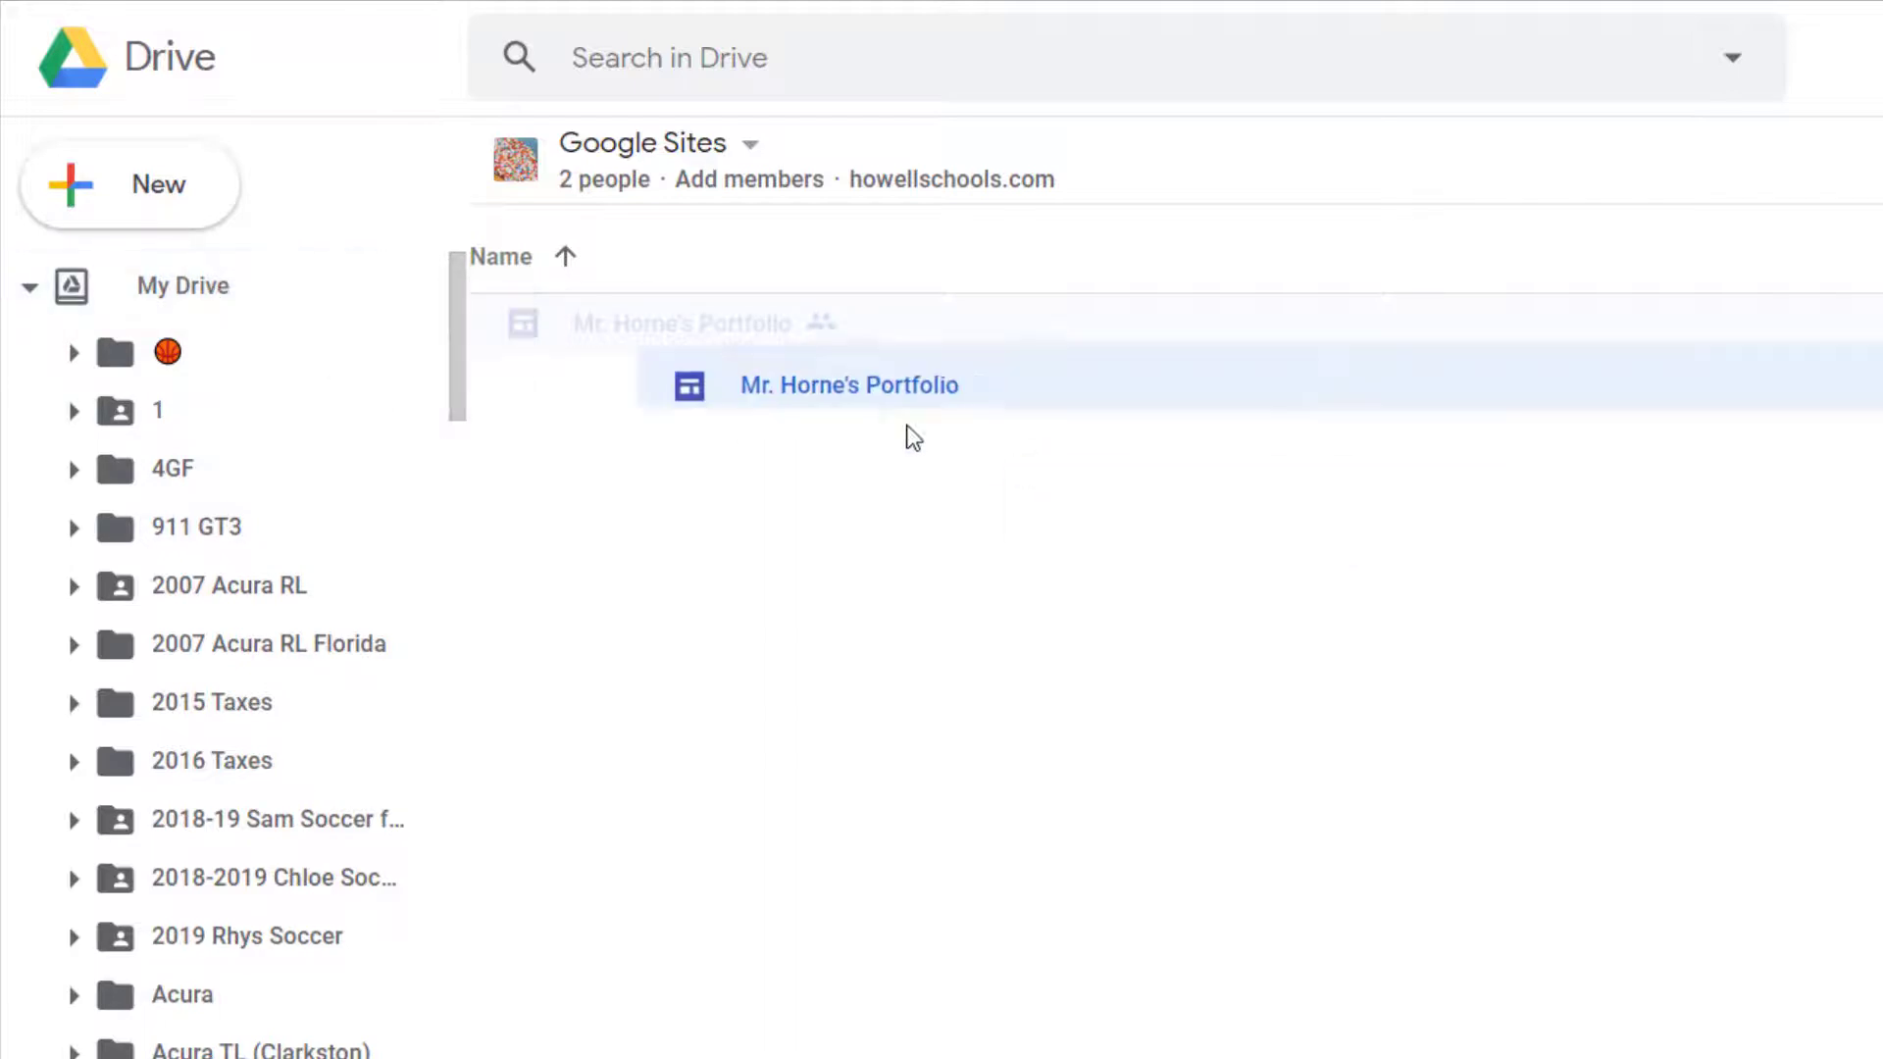
{"action": "right_click", "coordinate": [768, 310]}
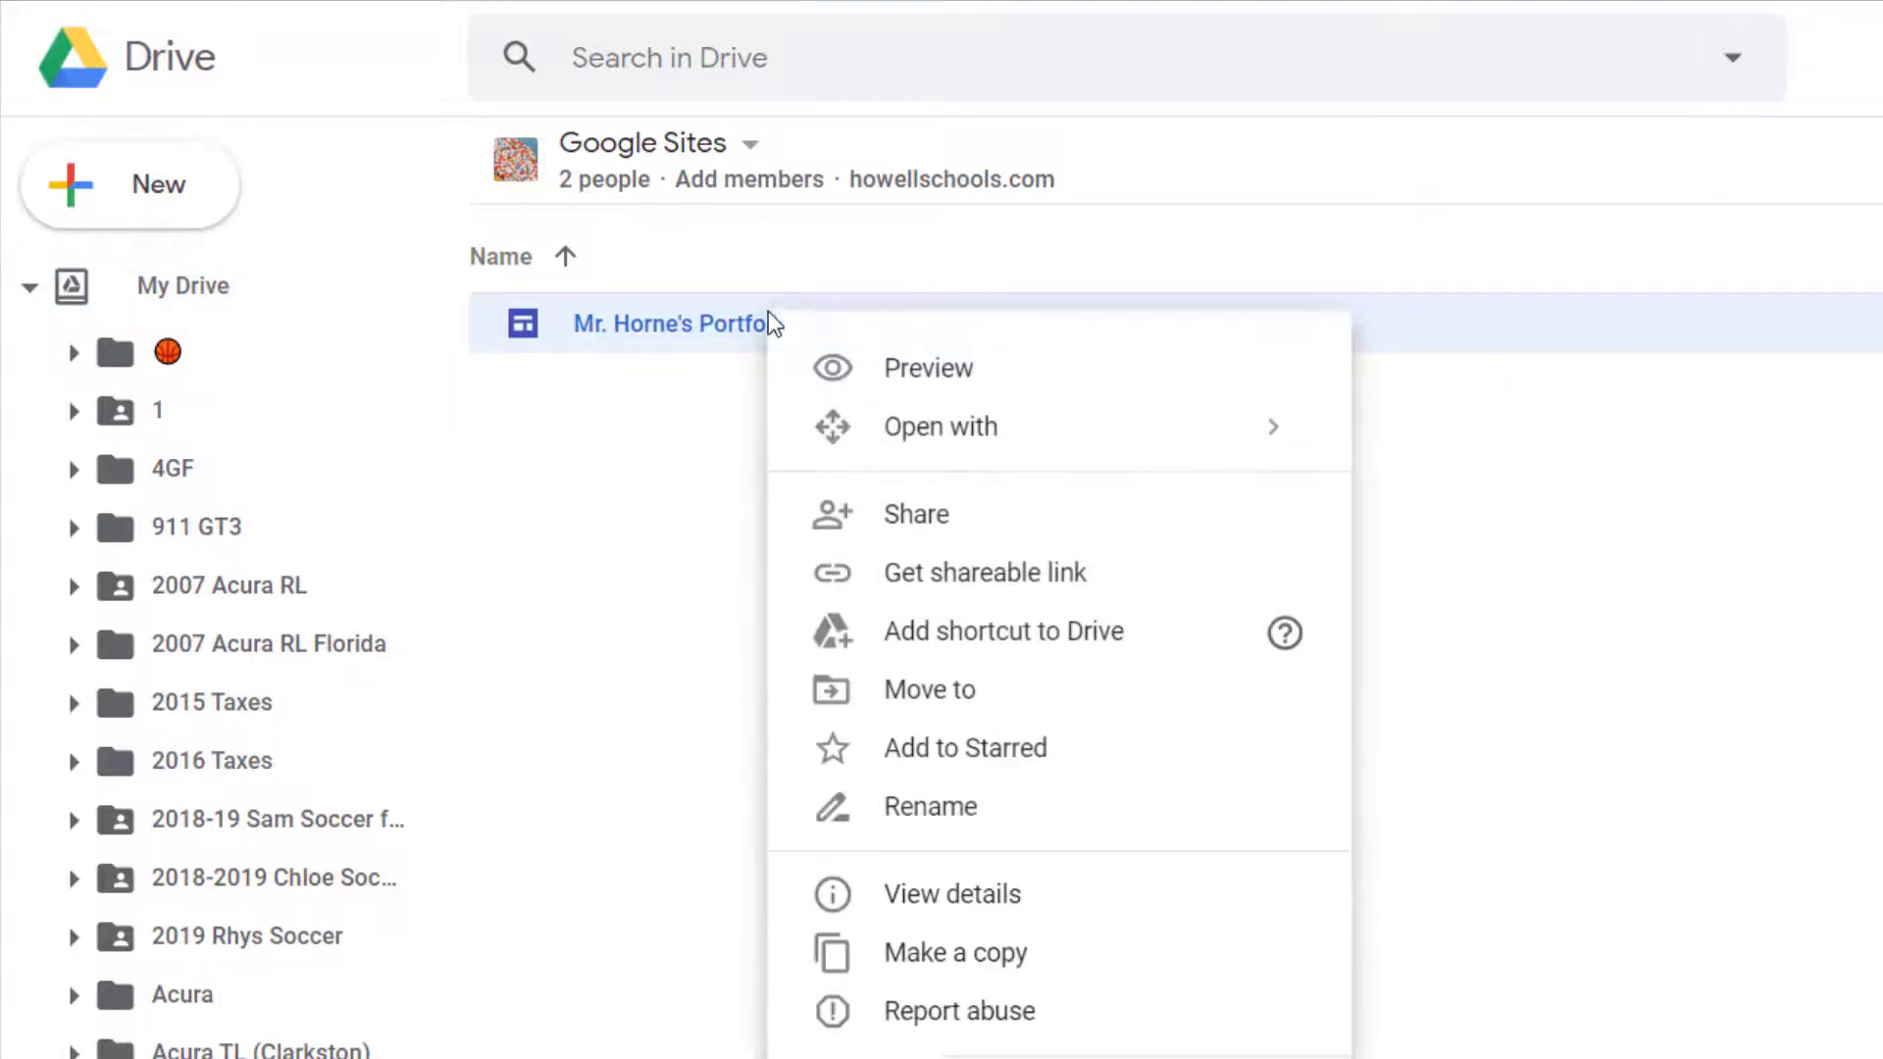
{"action": "left_click", "coordinate": [942, 709]}
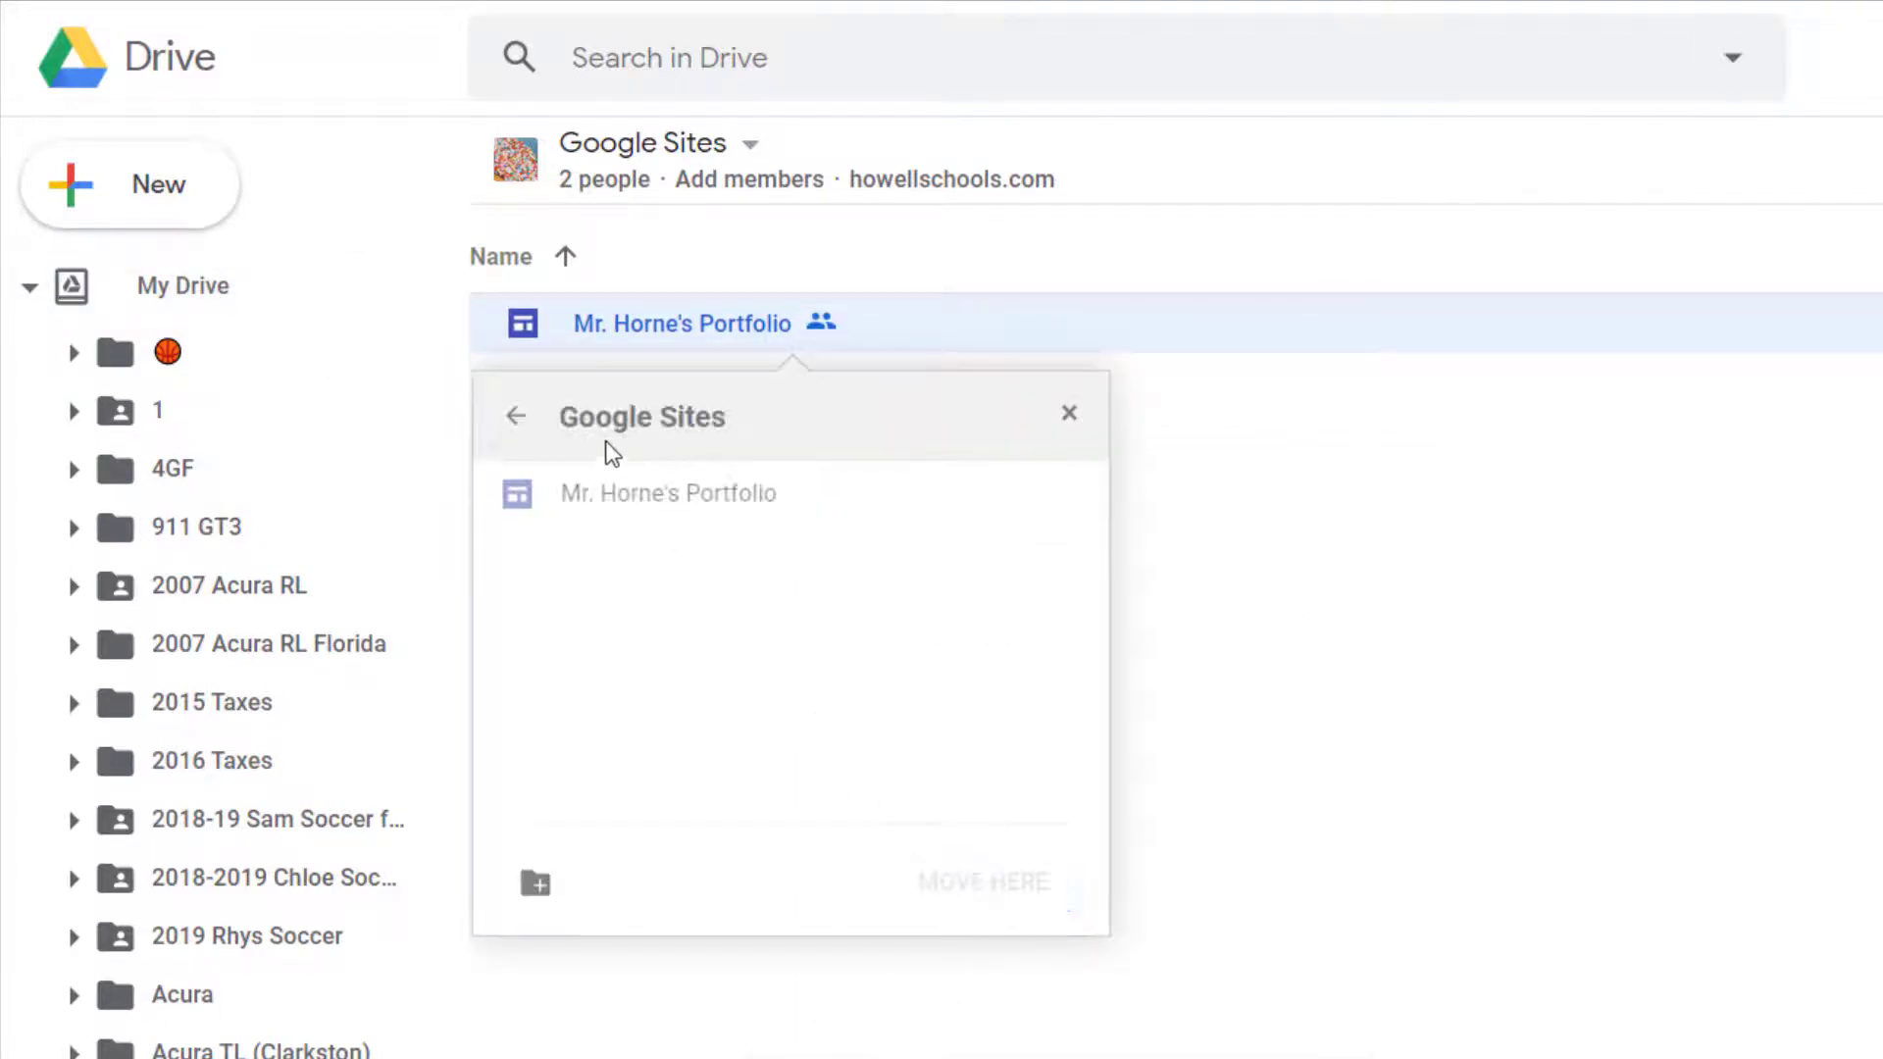
{"action": "left_click", "coordinate": [530, 428]}
{"action": "left_click", "coordinate": [529, 430]}
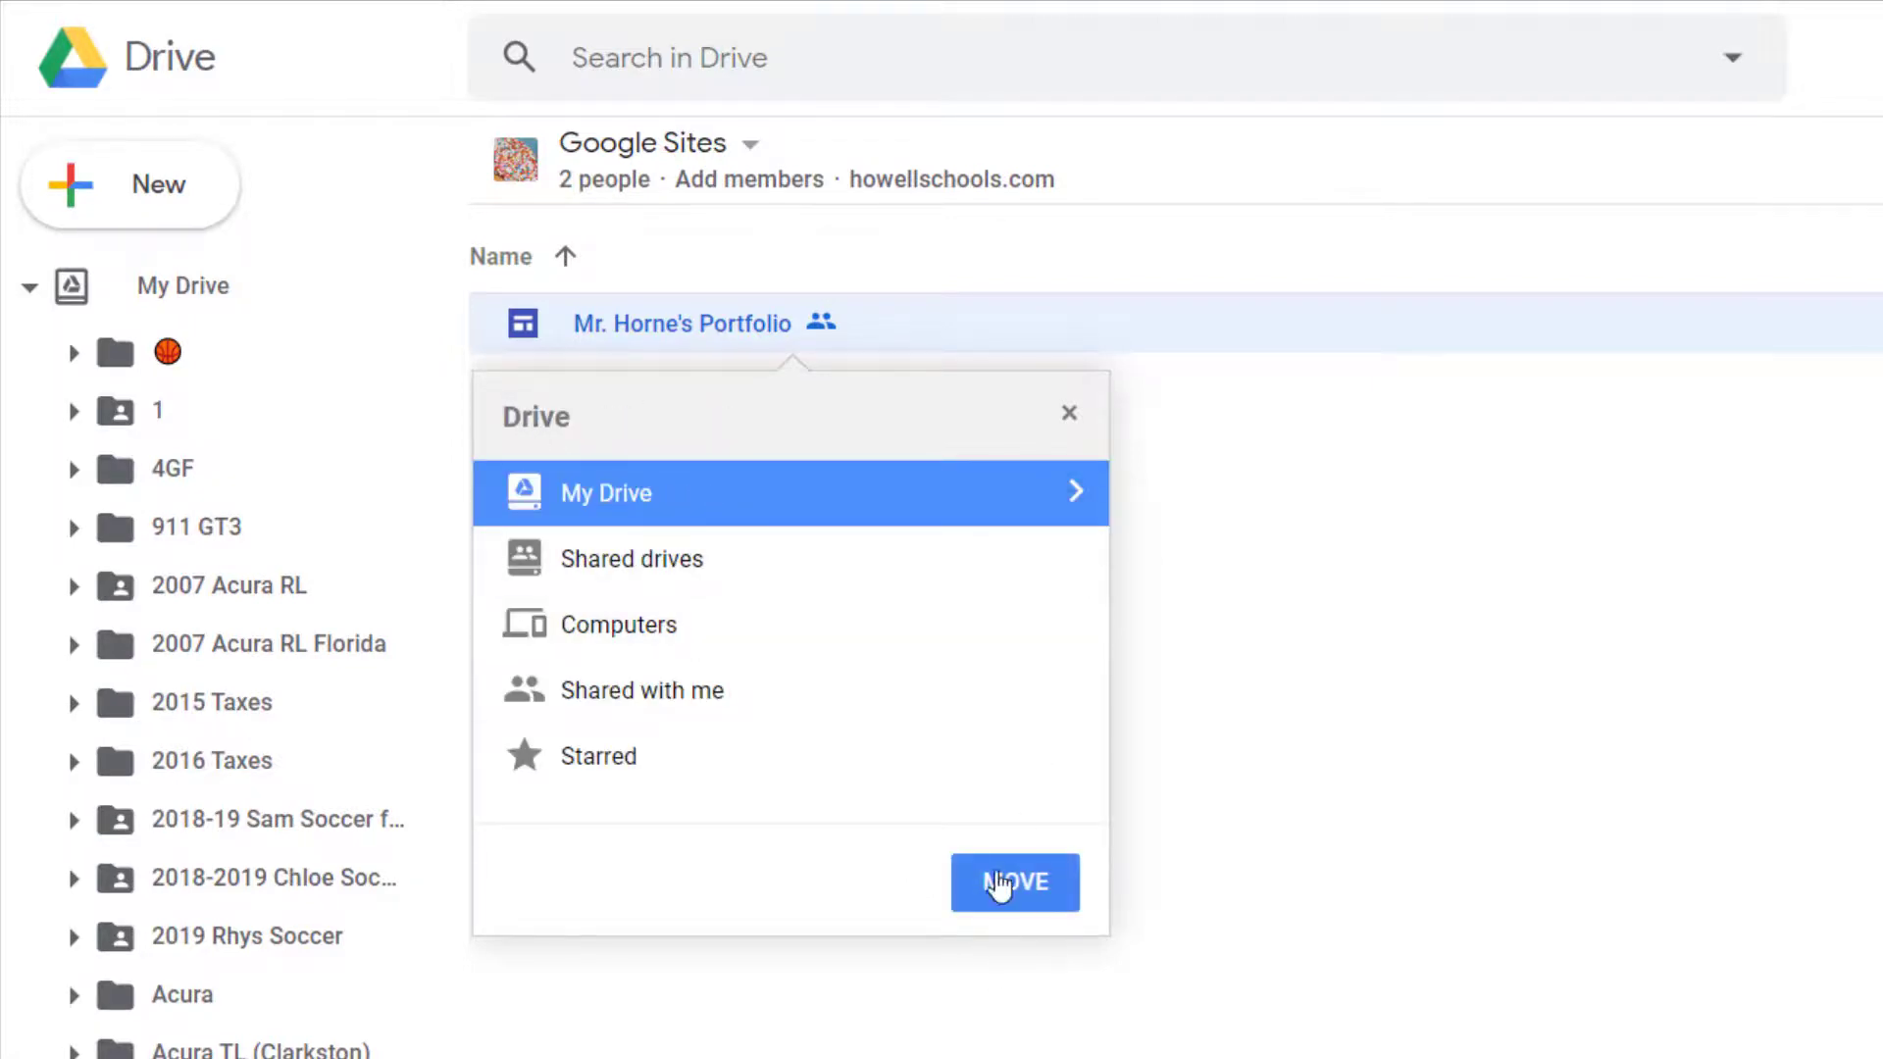
{"action": "left_click", "coordinate": [1068, 413]}
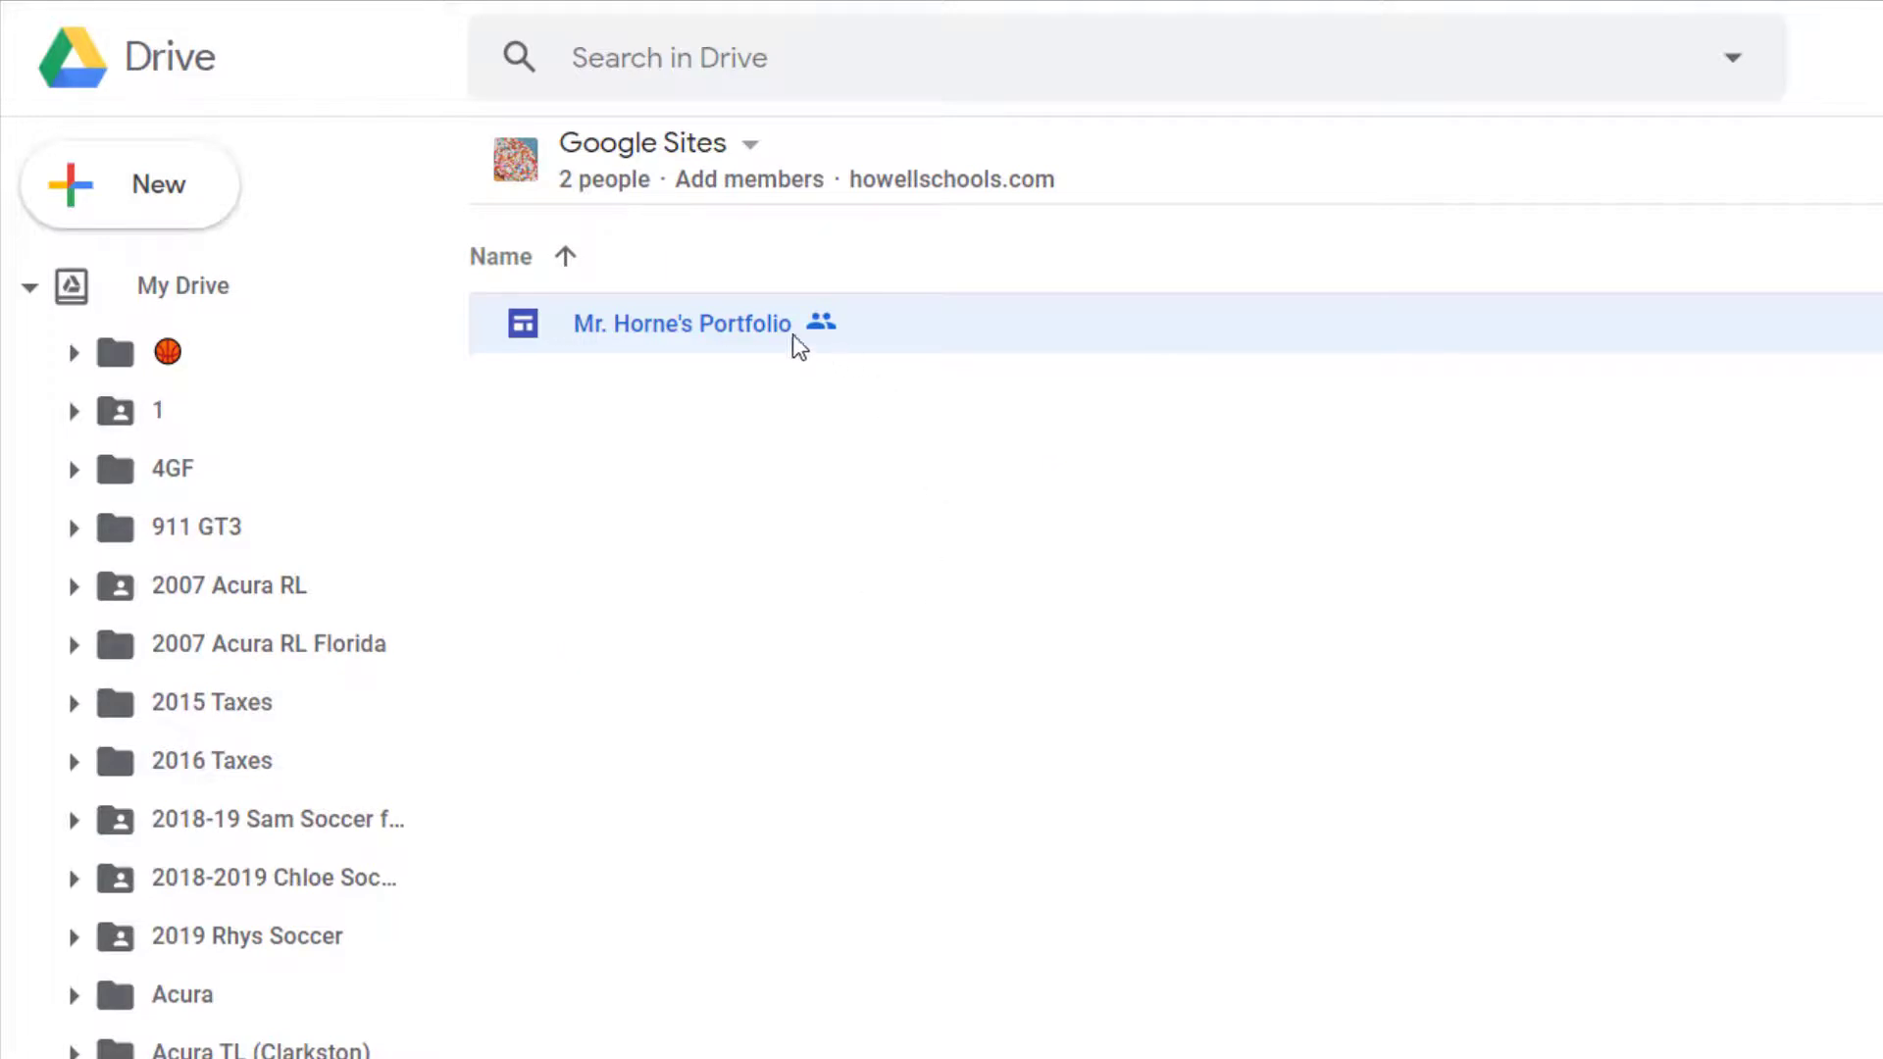
- Move the portfolio site from the Google Sites shared drive into My Drive and accept the access and ownership change
{"action": "left_click_drag", "start_coordinate": [592, 324], "coordinate": [183, 293]}
{"action": "left_click_drag", "start_coordinate": [70, 276], "coordinate": [71, 275]}
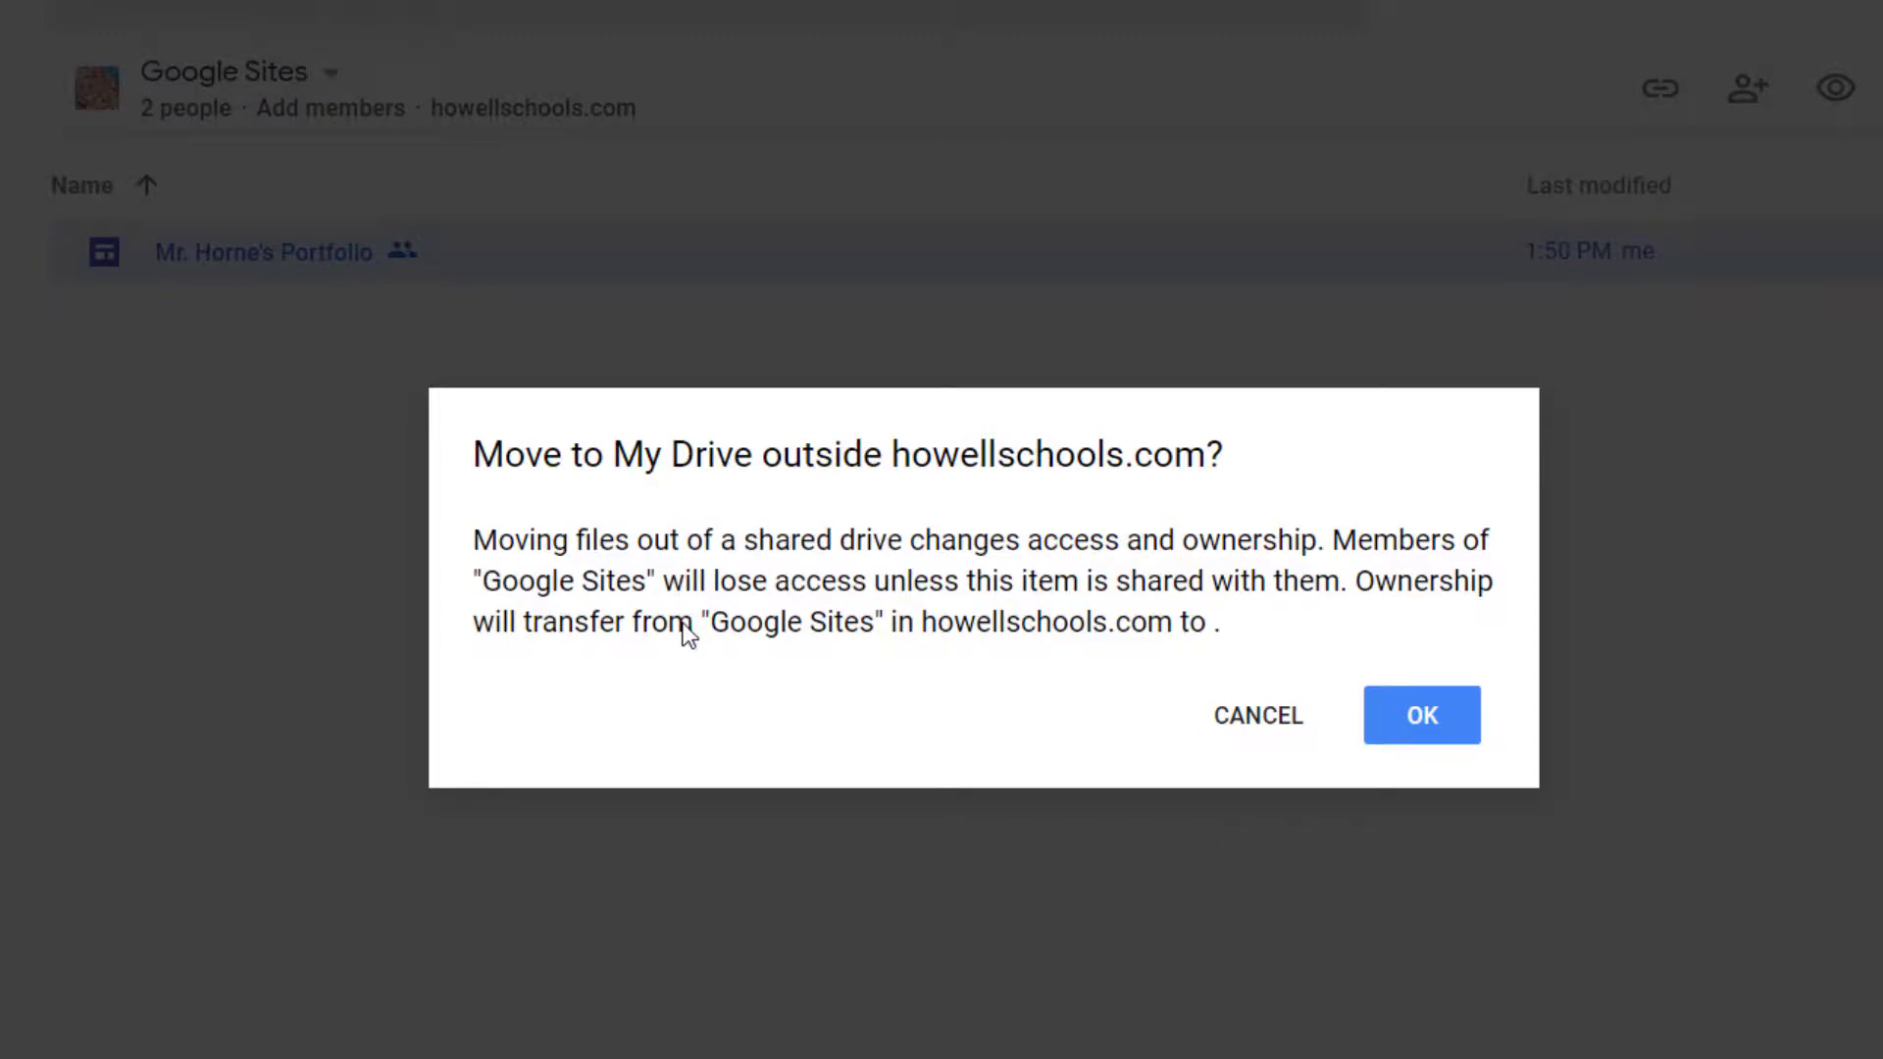
{"action": "left_click", "coordinate": [1452, 721]}
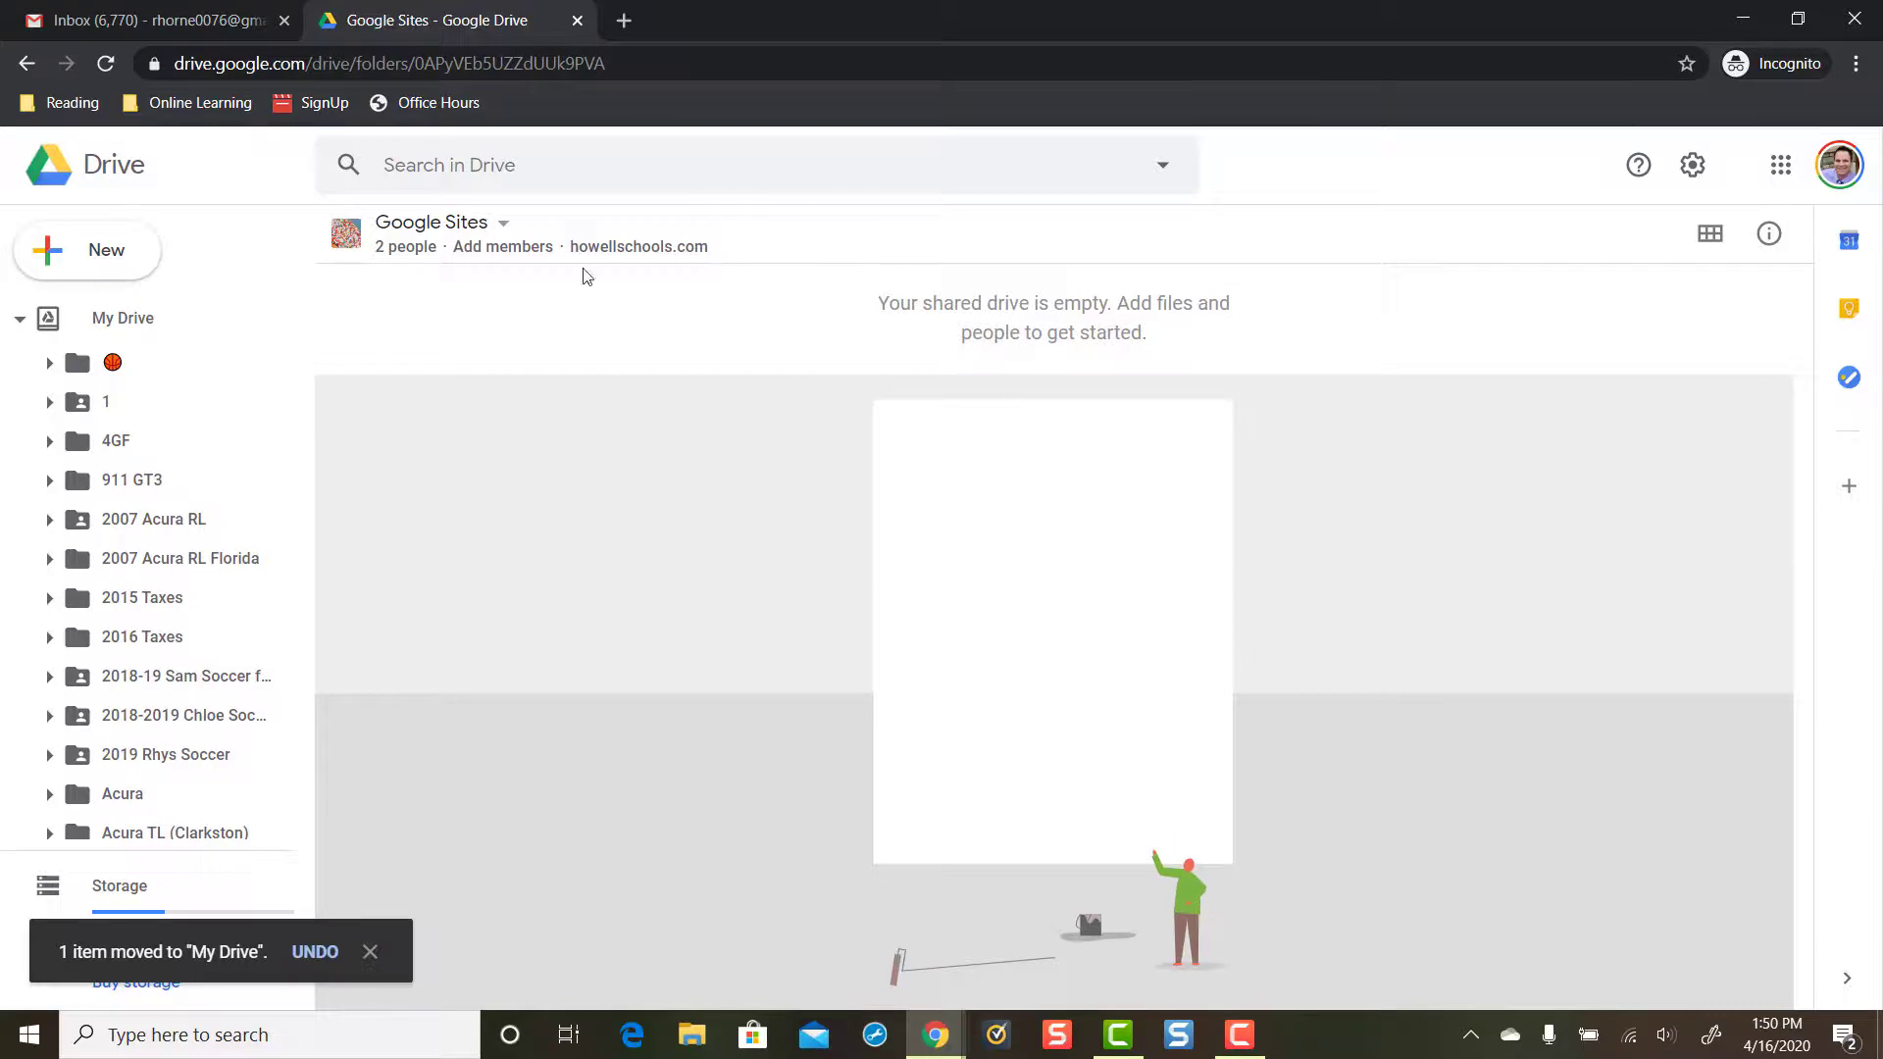
- Find the transferred portfolio site among the recent files and open it for editing
{"action": "left_click", "coordinate": [18, 322]}
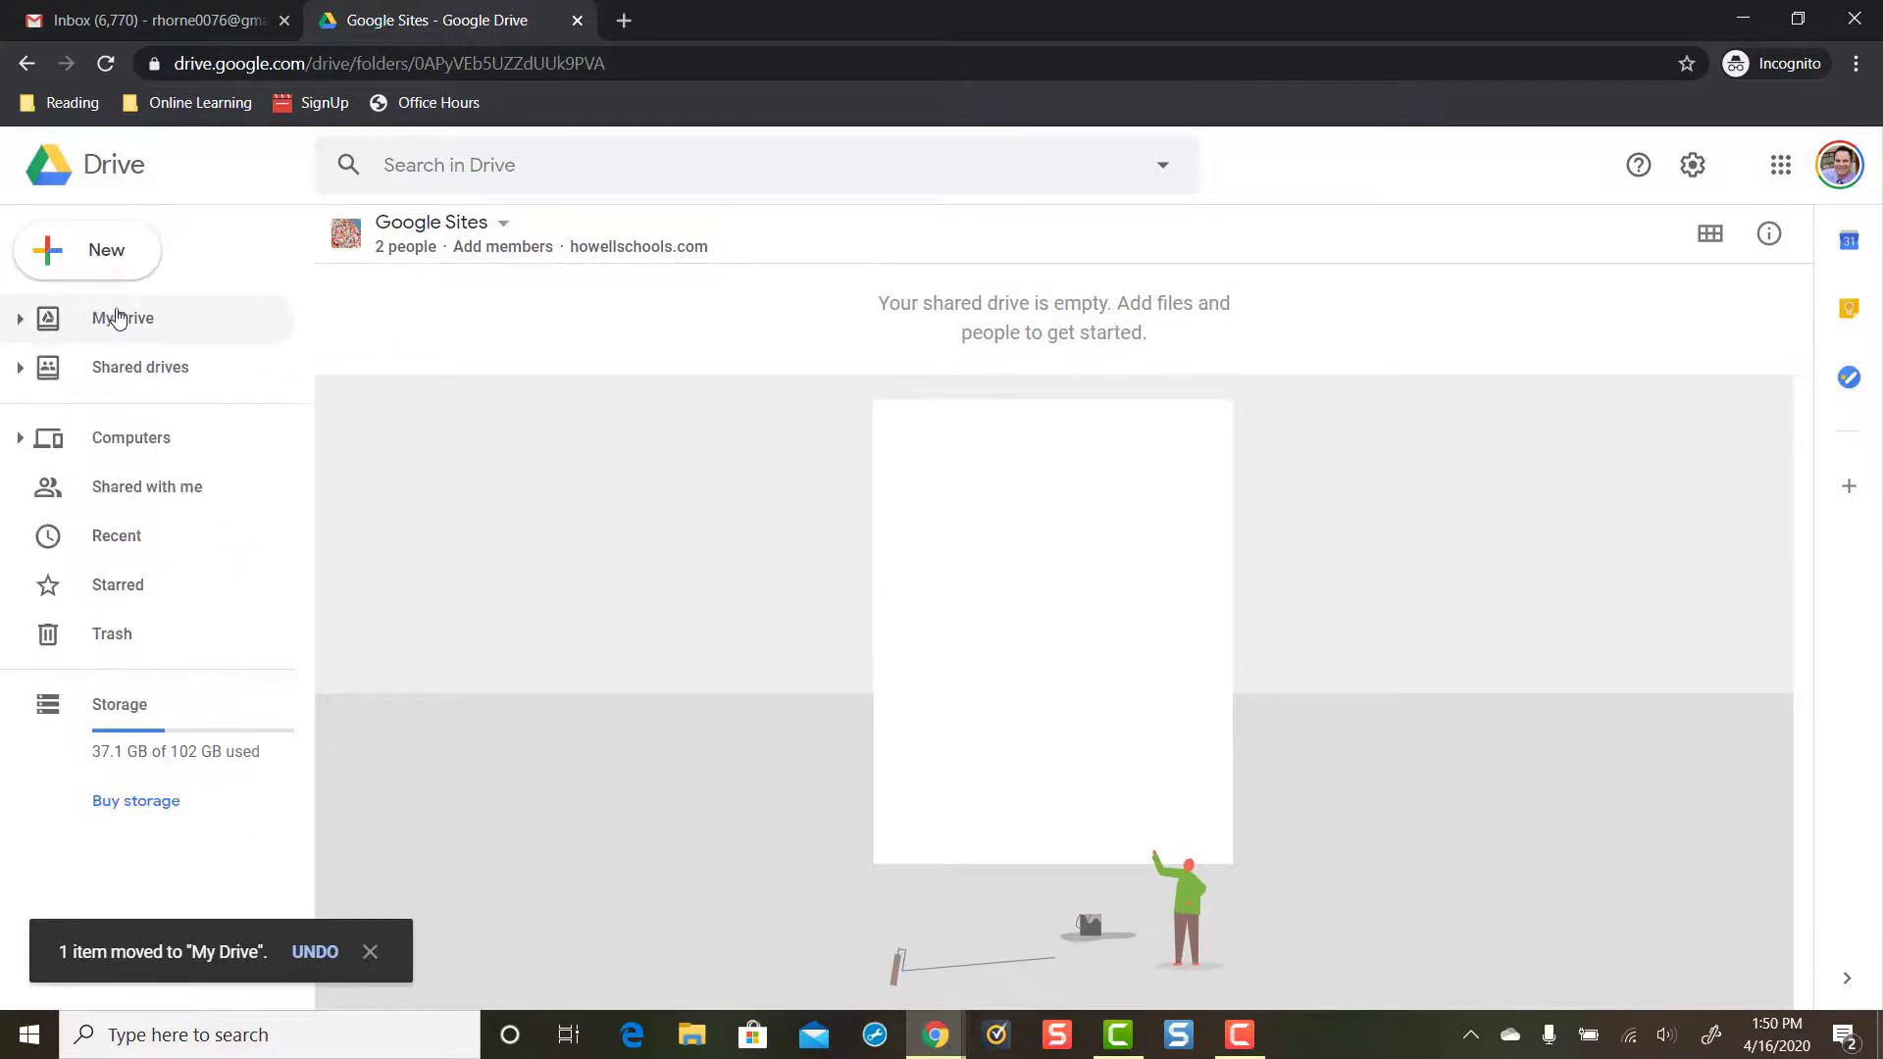
{"action": "left_click", "coordinate": [103, 317]}
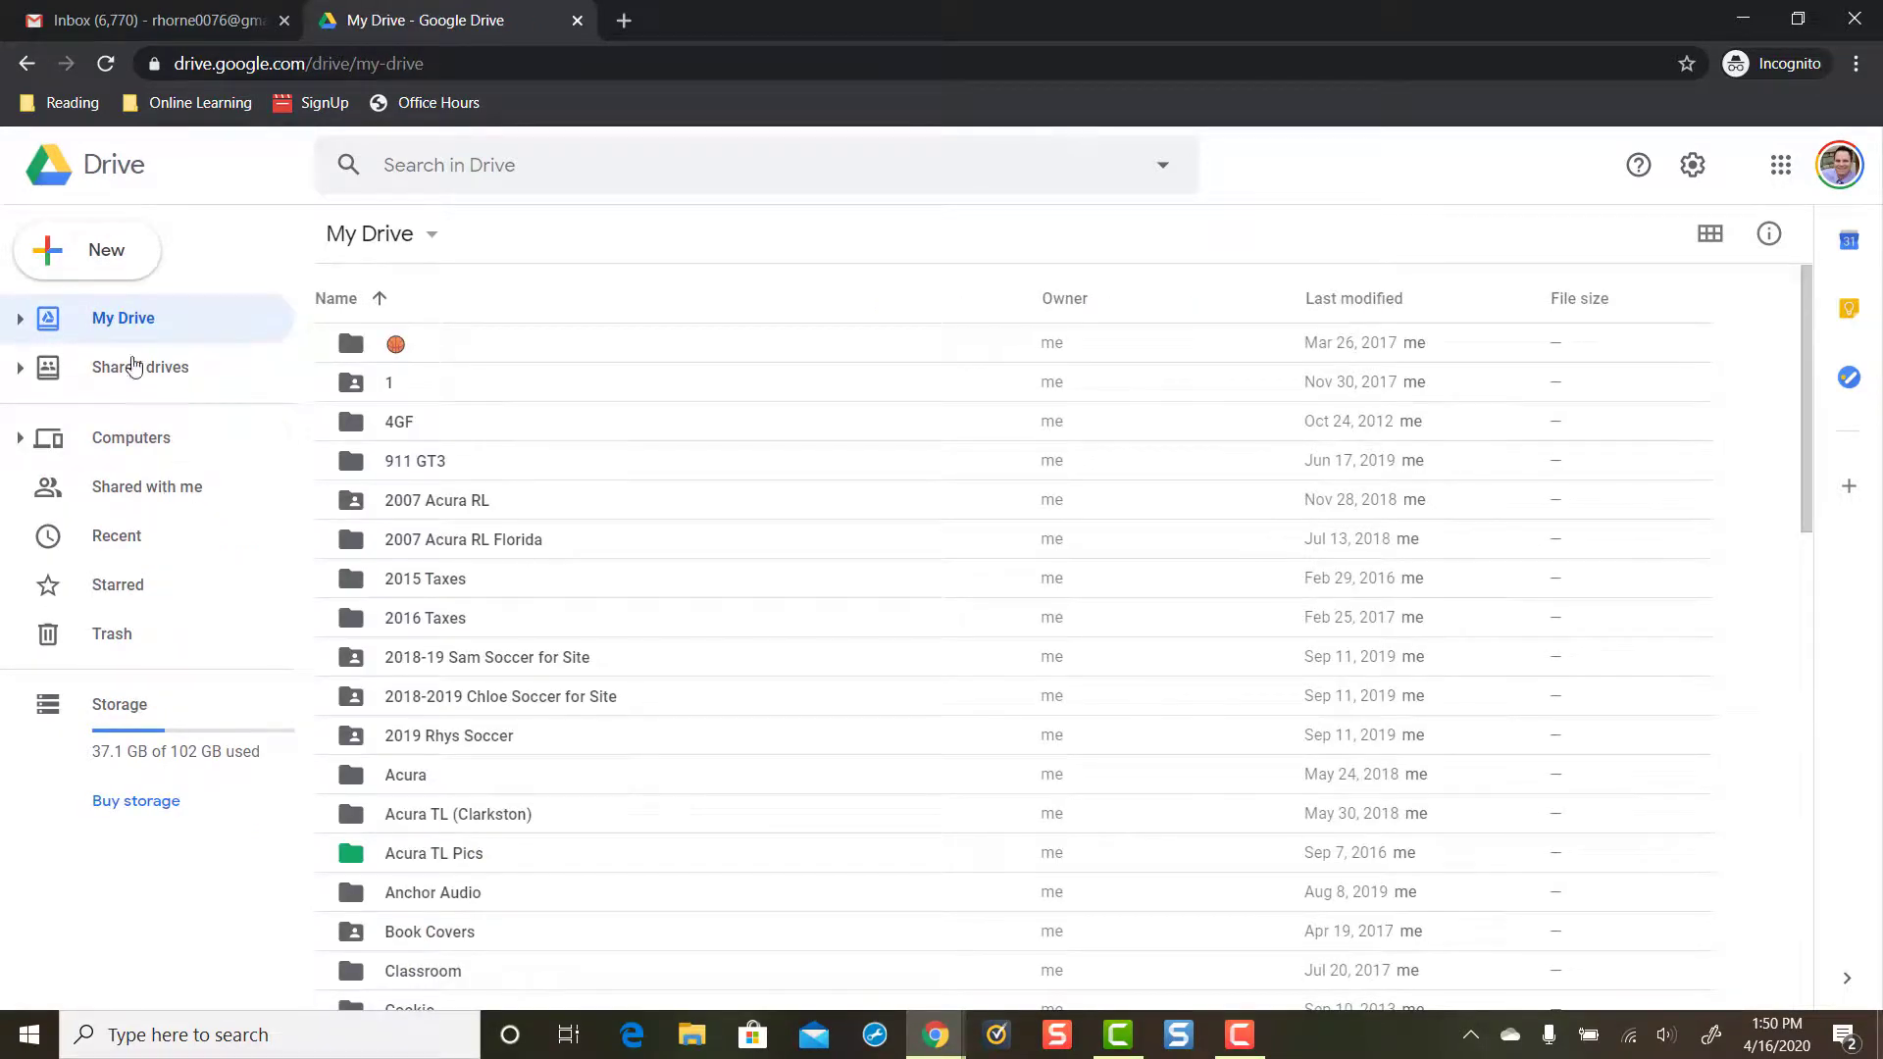
{"action": "left_click", "coordinate": [143, 537]}
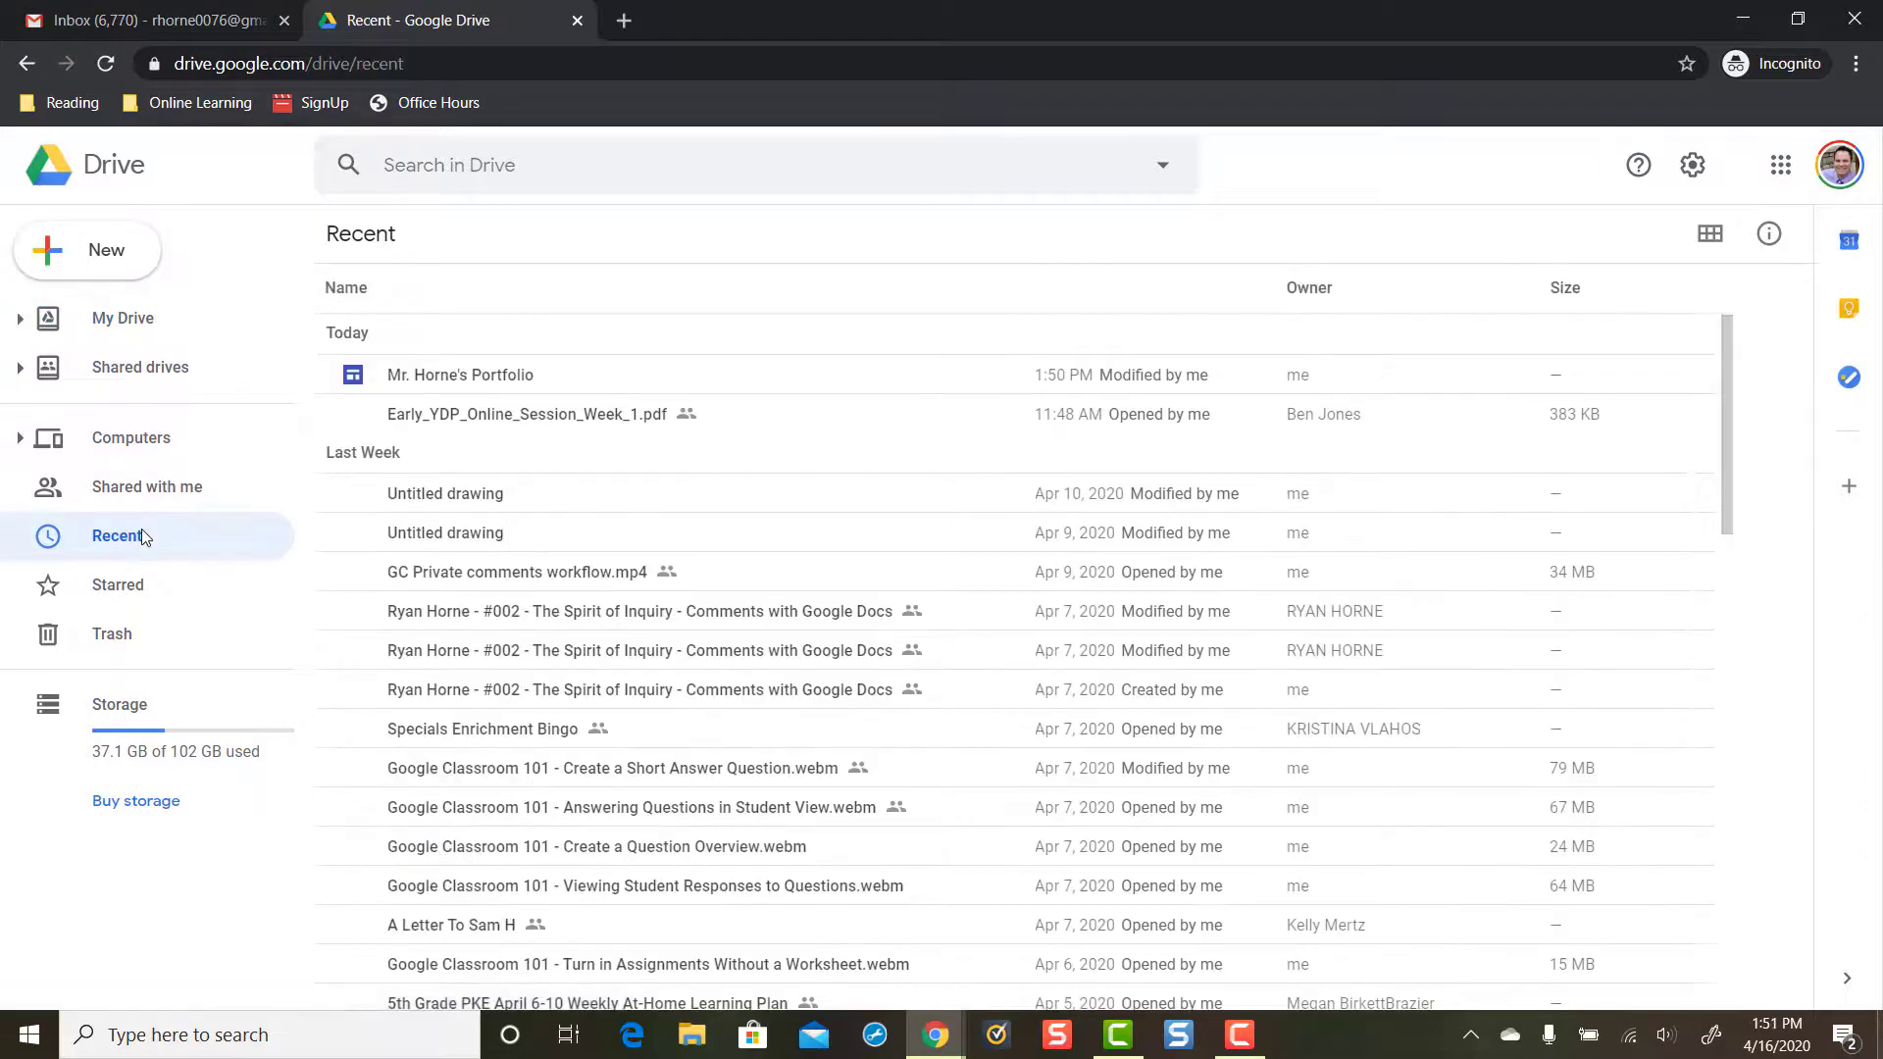
{"action": "double_click", "coordinate": [449, 377]}
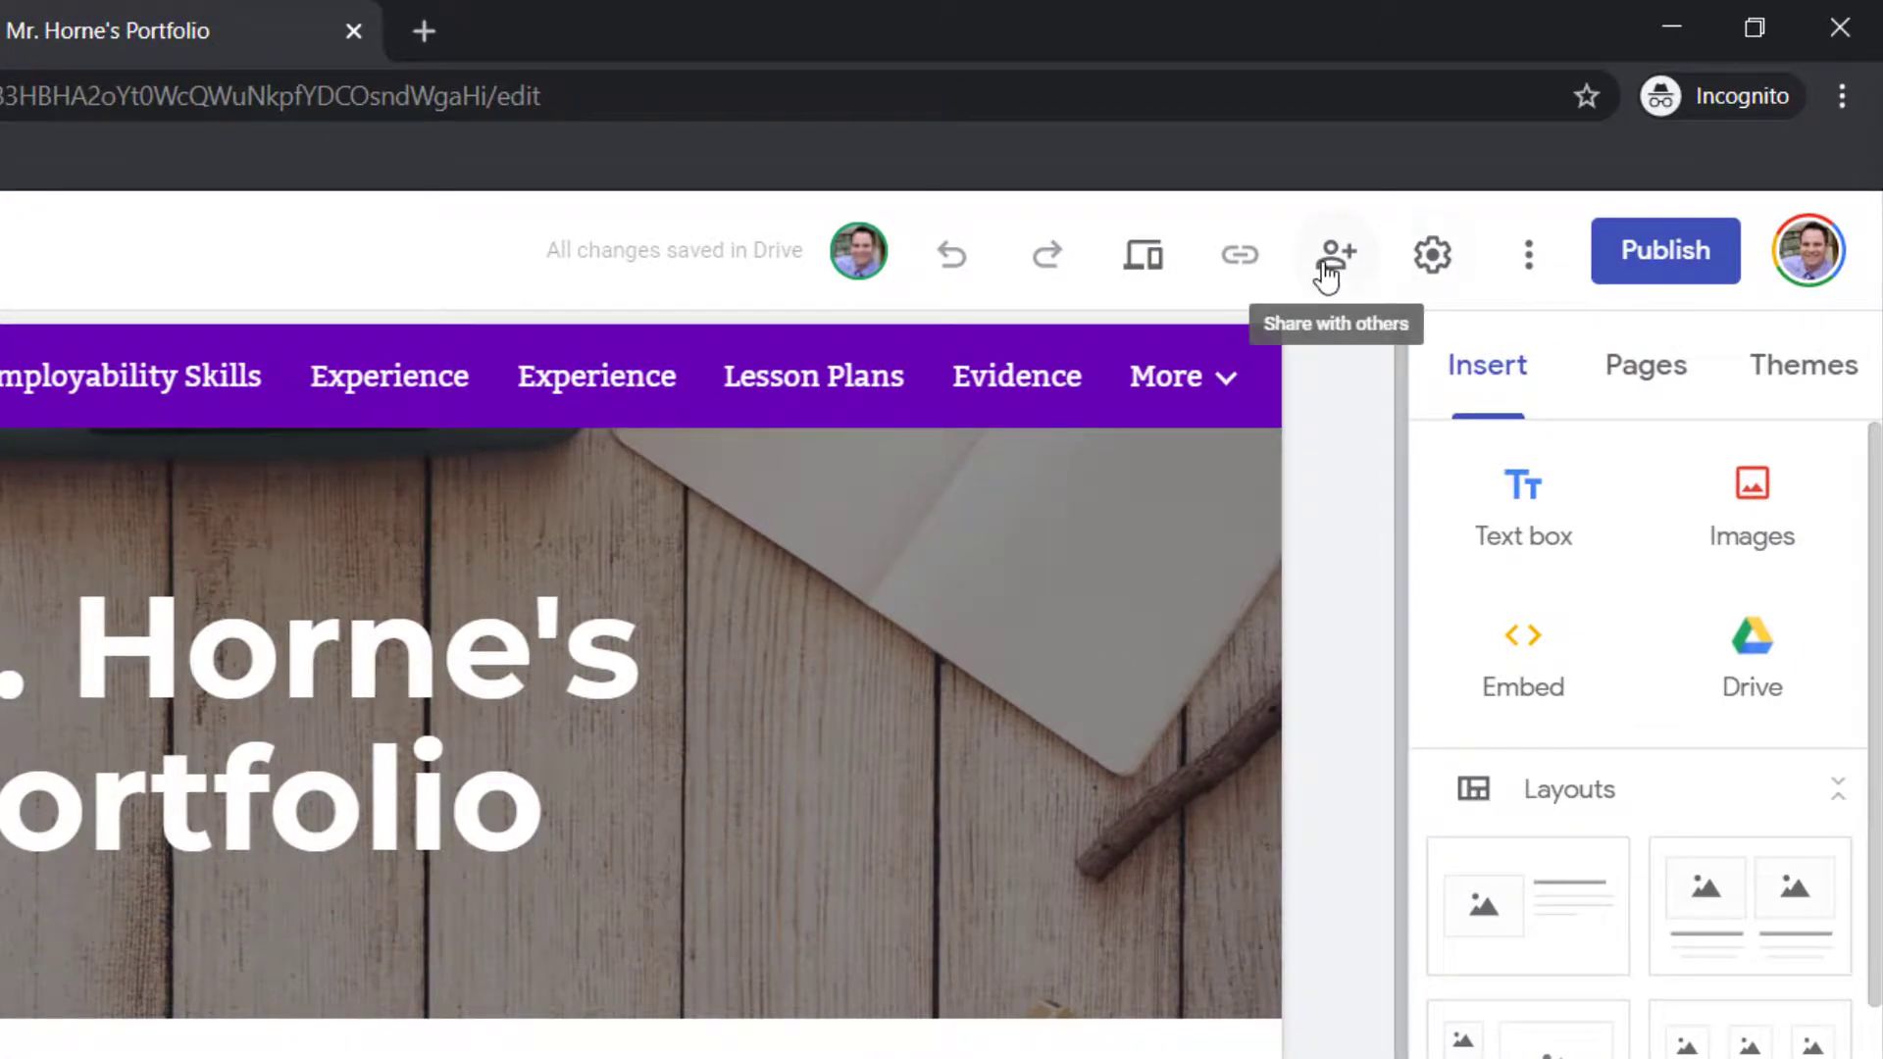
- Examine the site's sharing settings to see who has access and who owns it, and close them
{"action": "left_click", "coordinate": [1328, 275]}
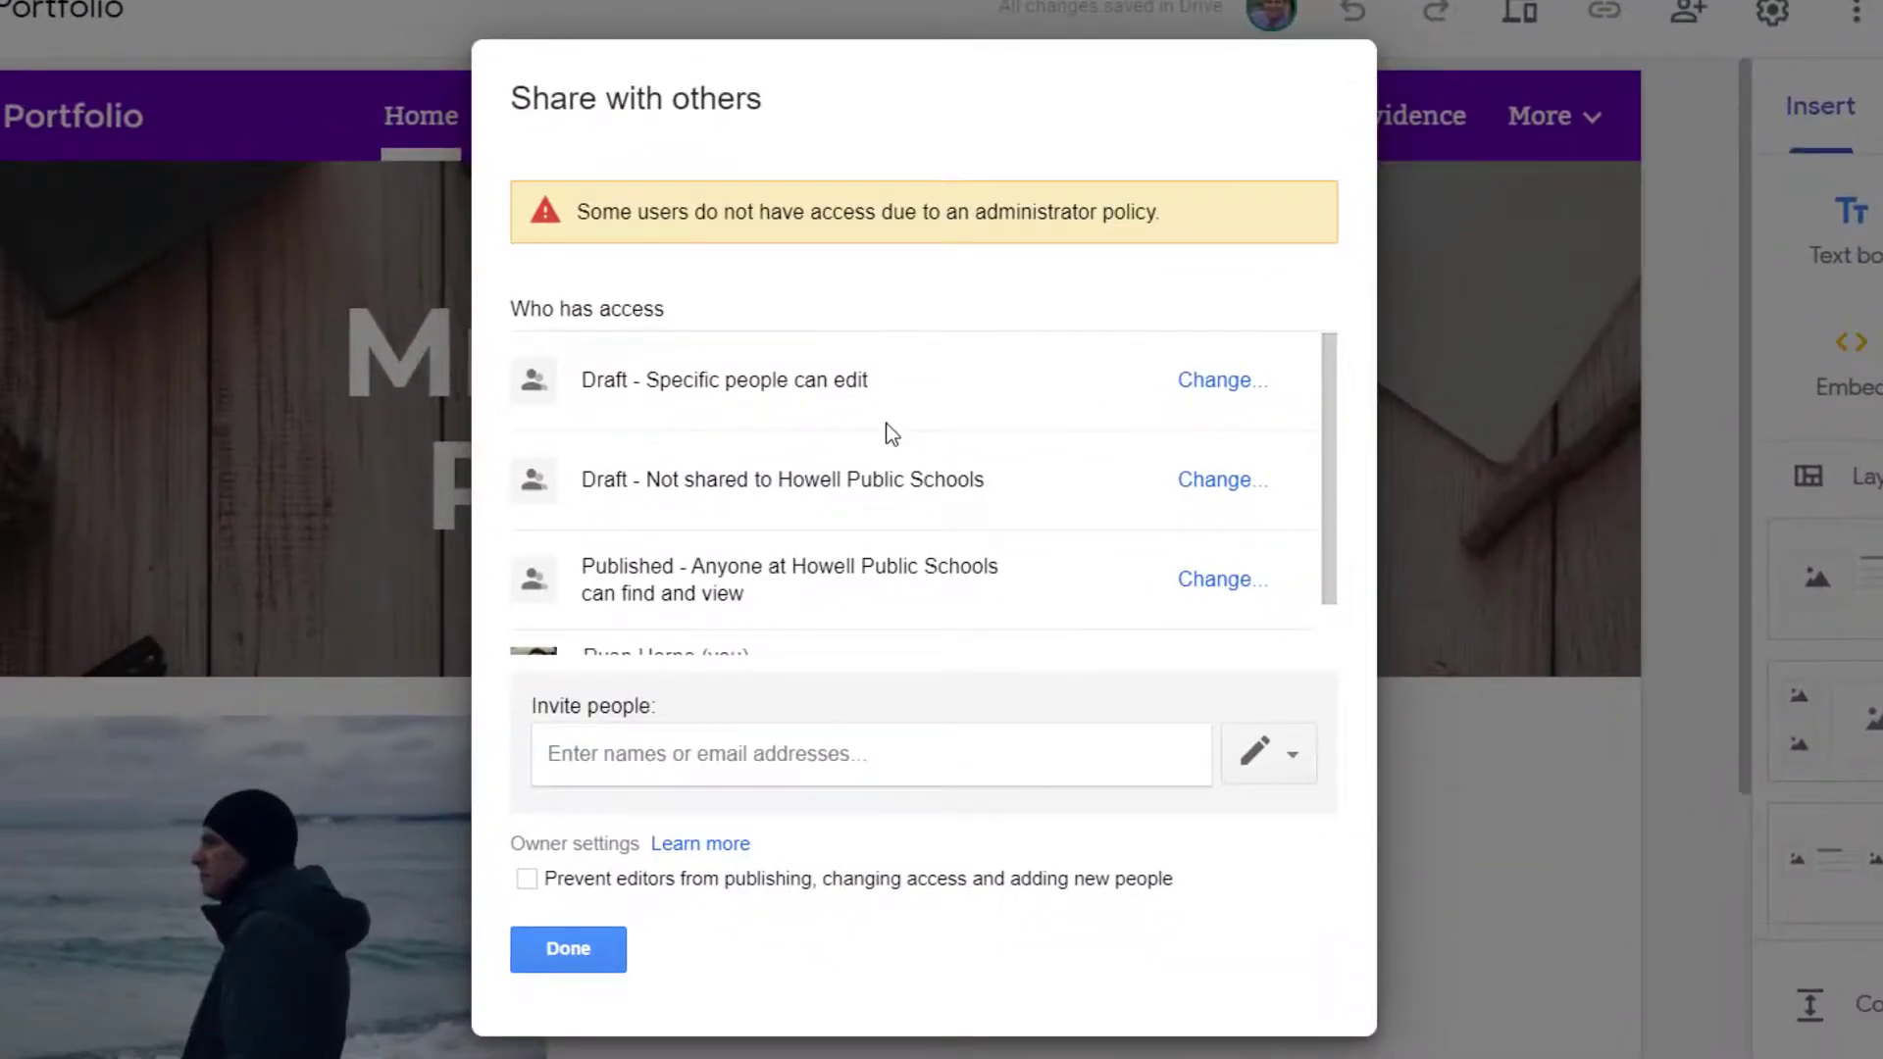
{"action": "scroll", "coordinate": [890, 433], "scroll_direction": "down", "scroll_amount": 1}
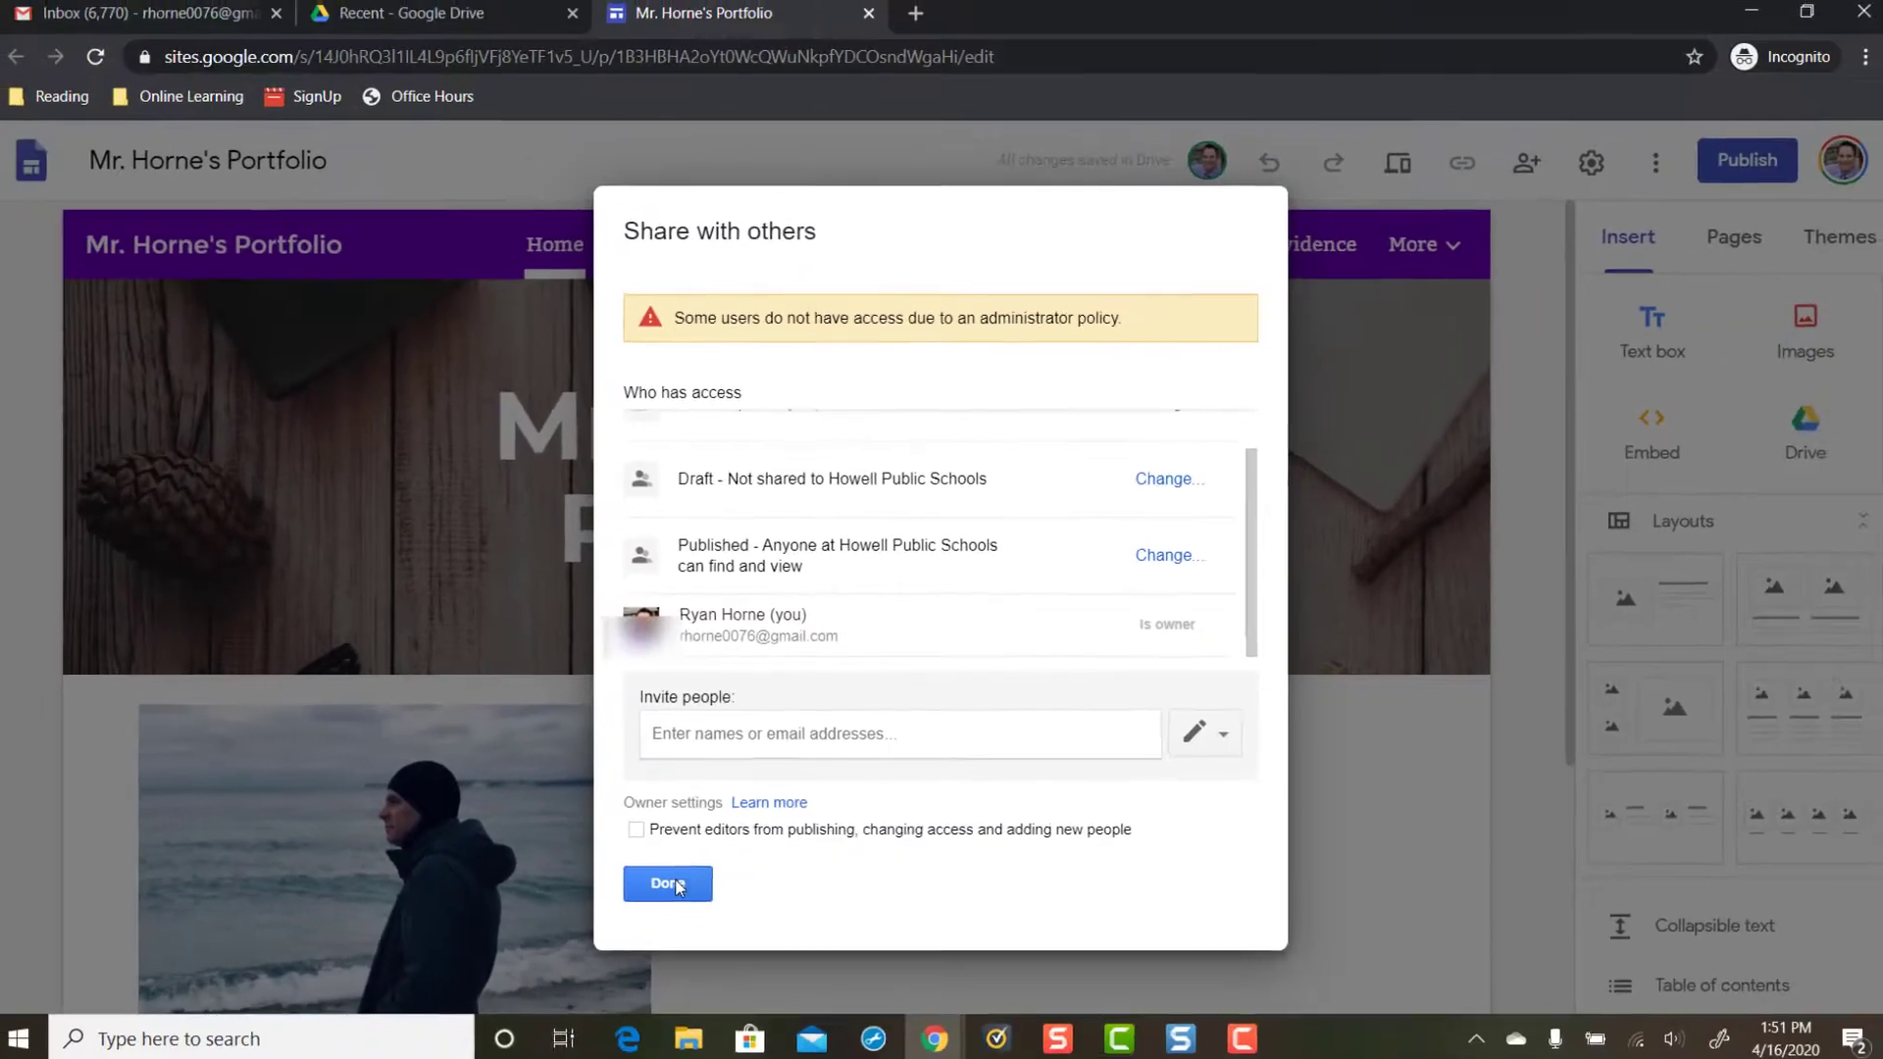
{"action": "left_click", "coordinate": [568, 949]}
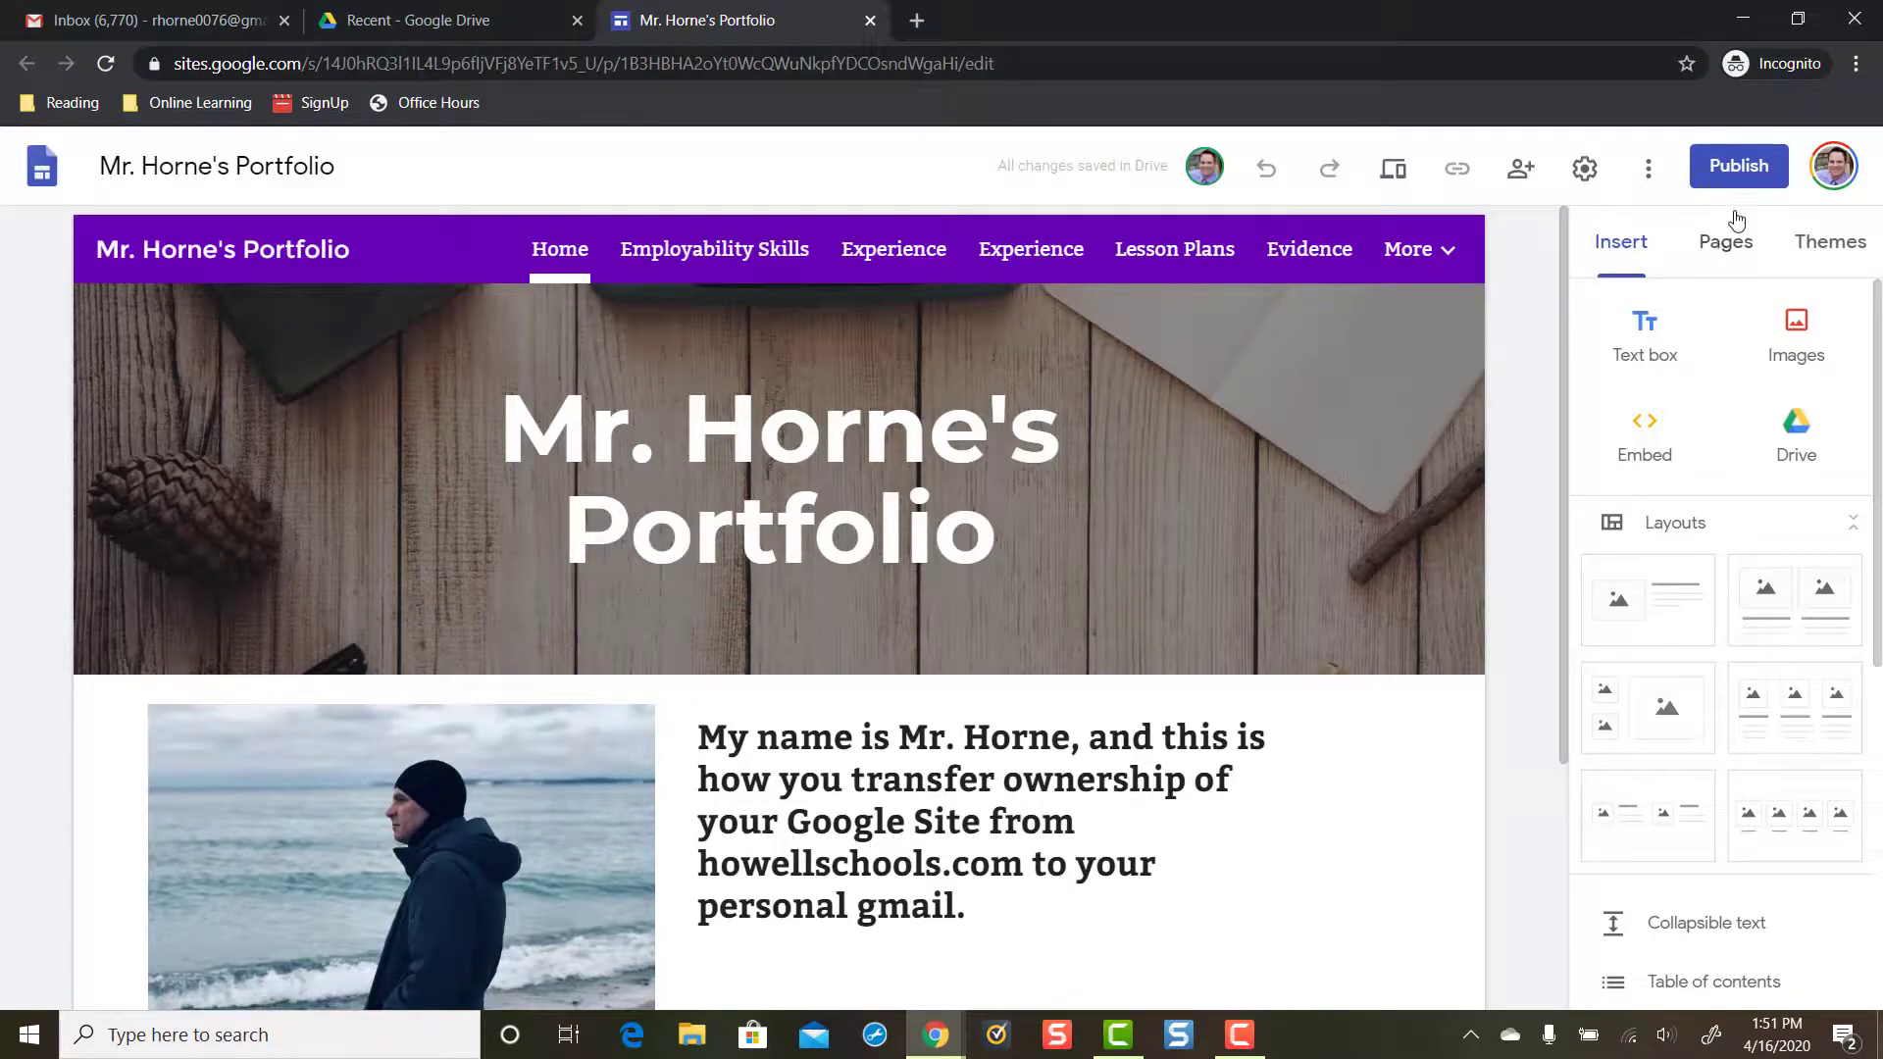
- Publish the portfolio site under its suggested web address and view the published site link
{"action": "left_click", "coordinate": [1717, 183]}
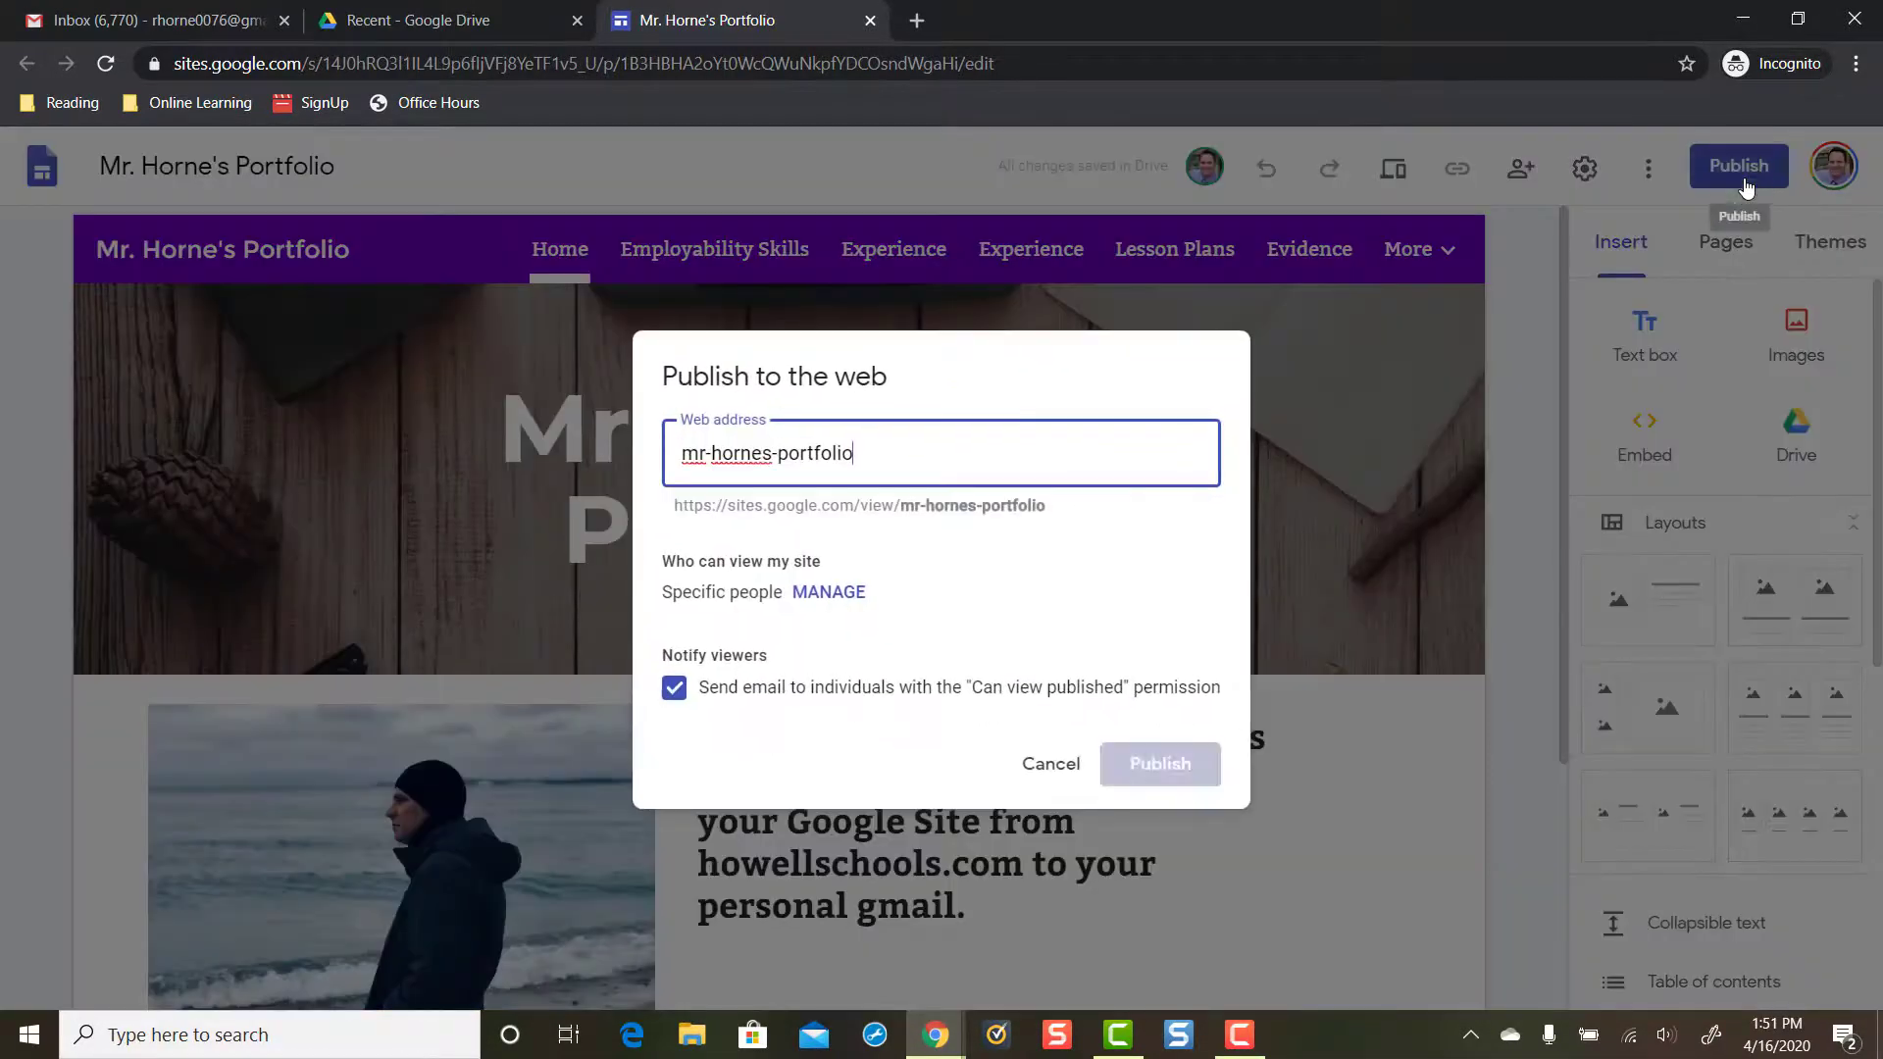
{"action": "left_click", "coordinate": [1291, 812]}
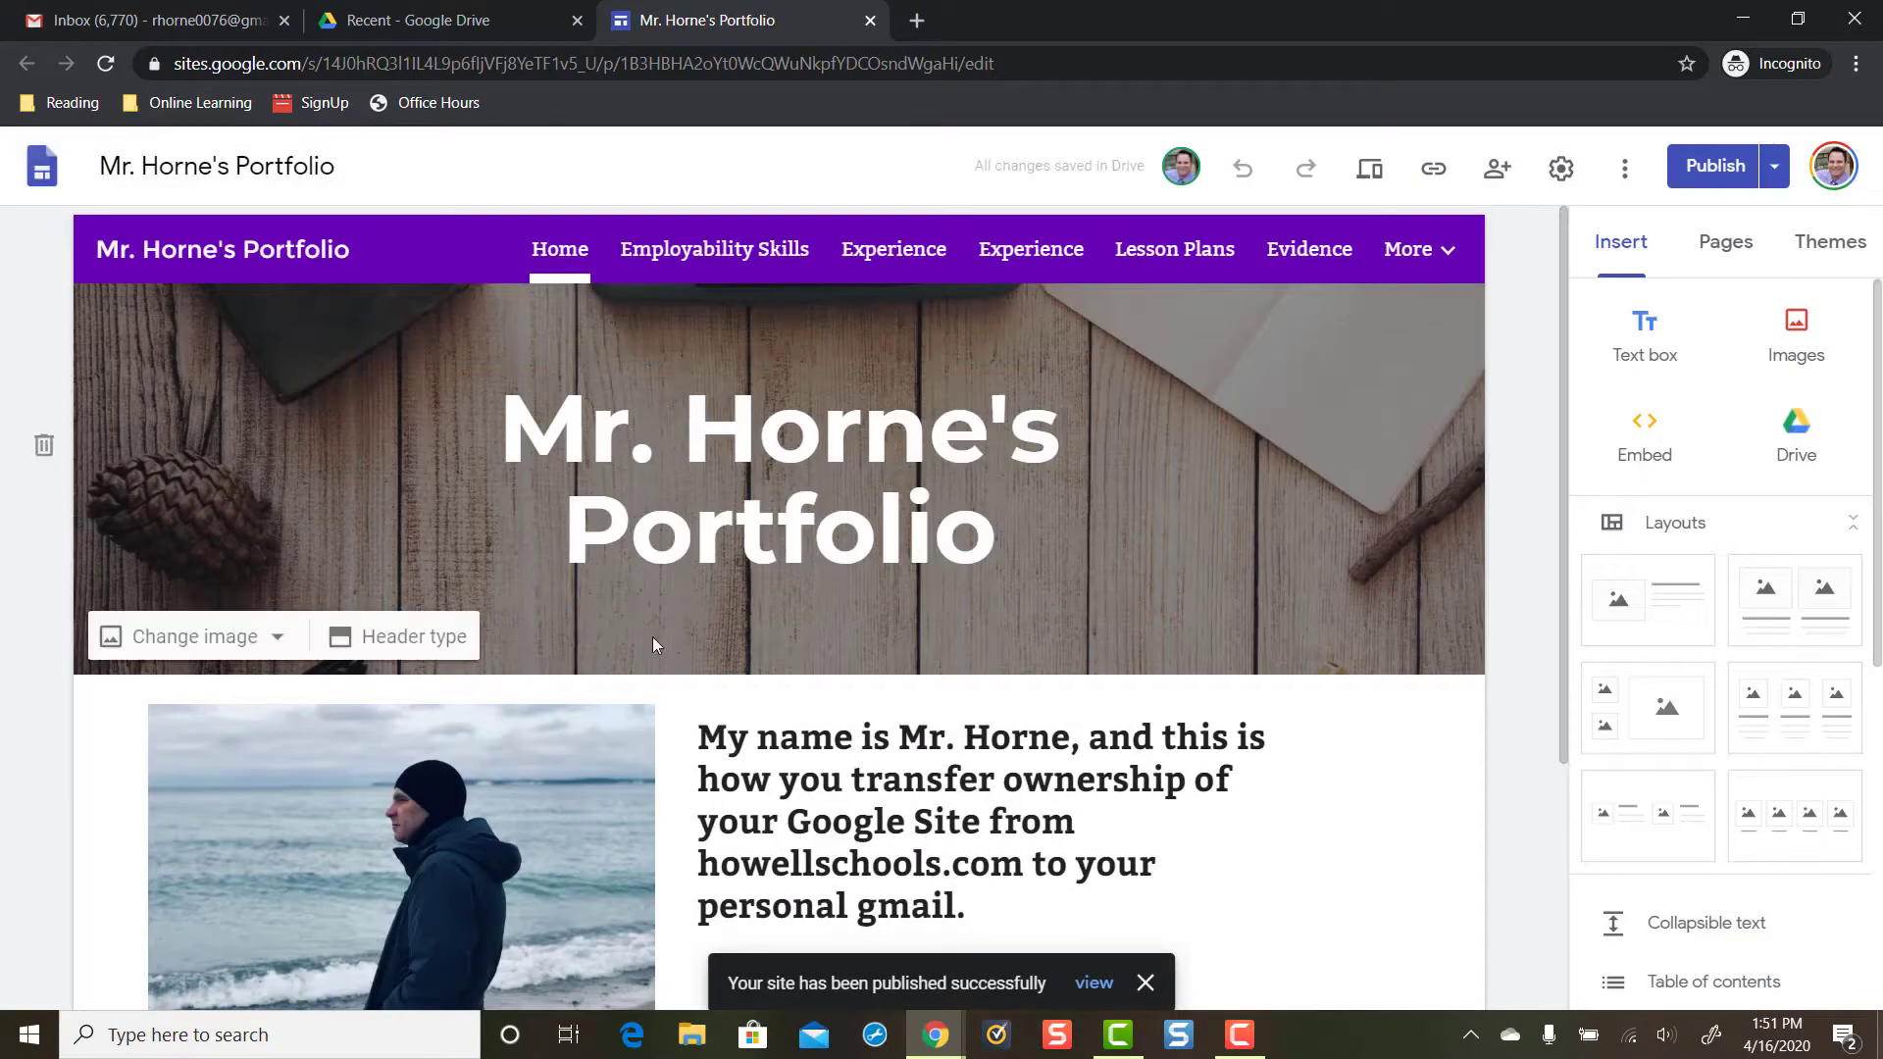
{"action": "left_click", "coordinate": [1774, 169]}
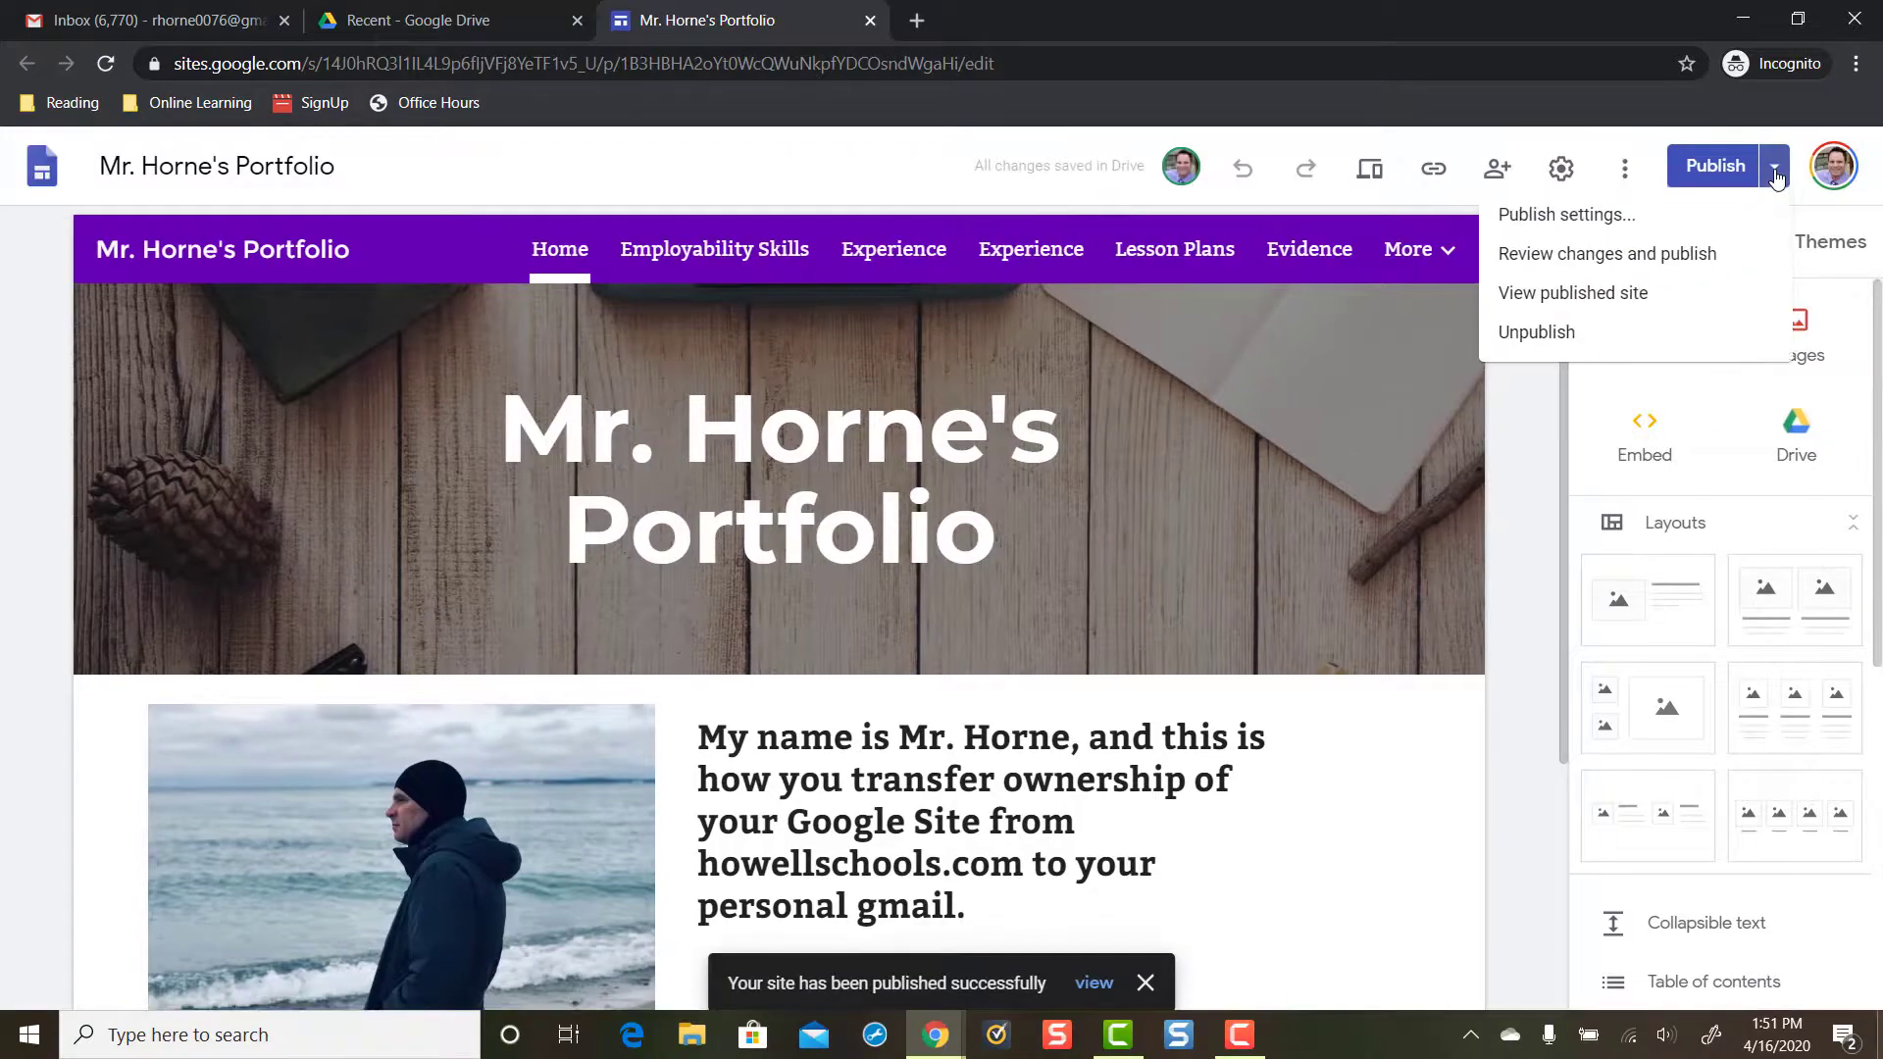
{"action": "left_click", "coordinate": [1450, 170]}
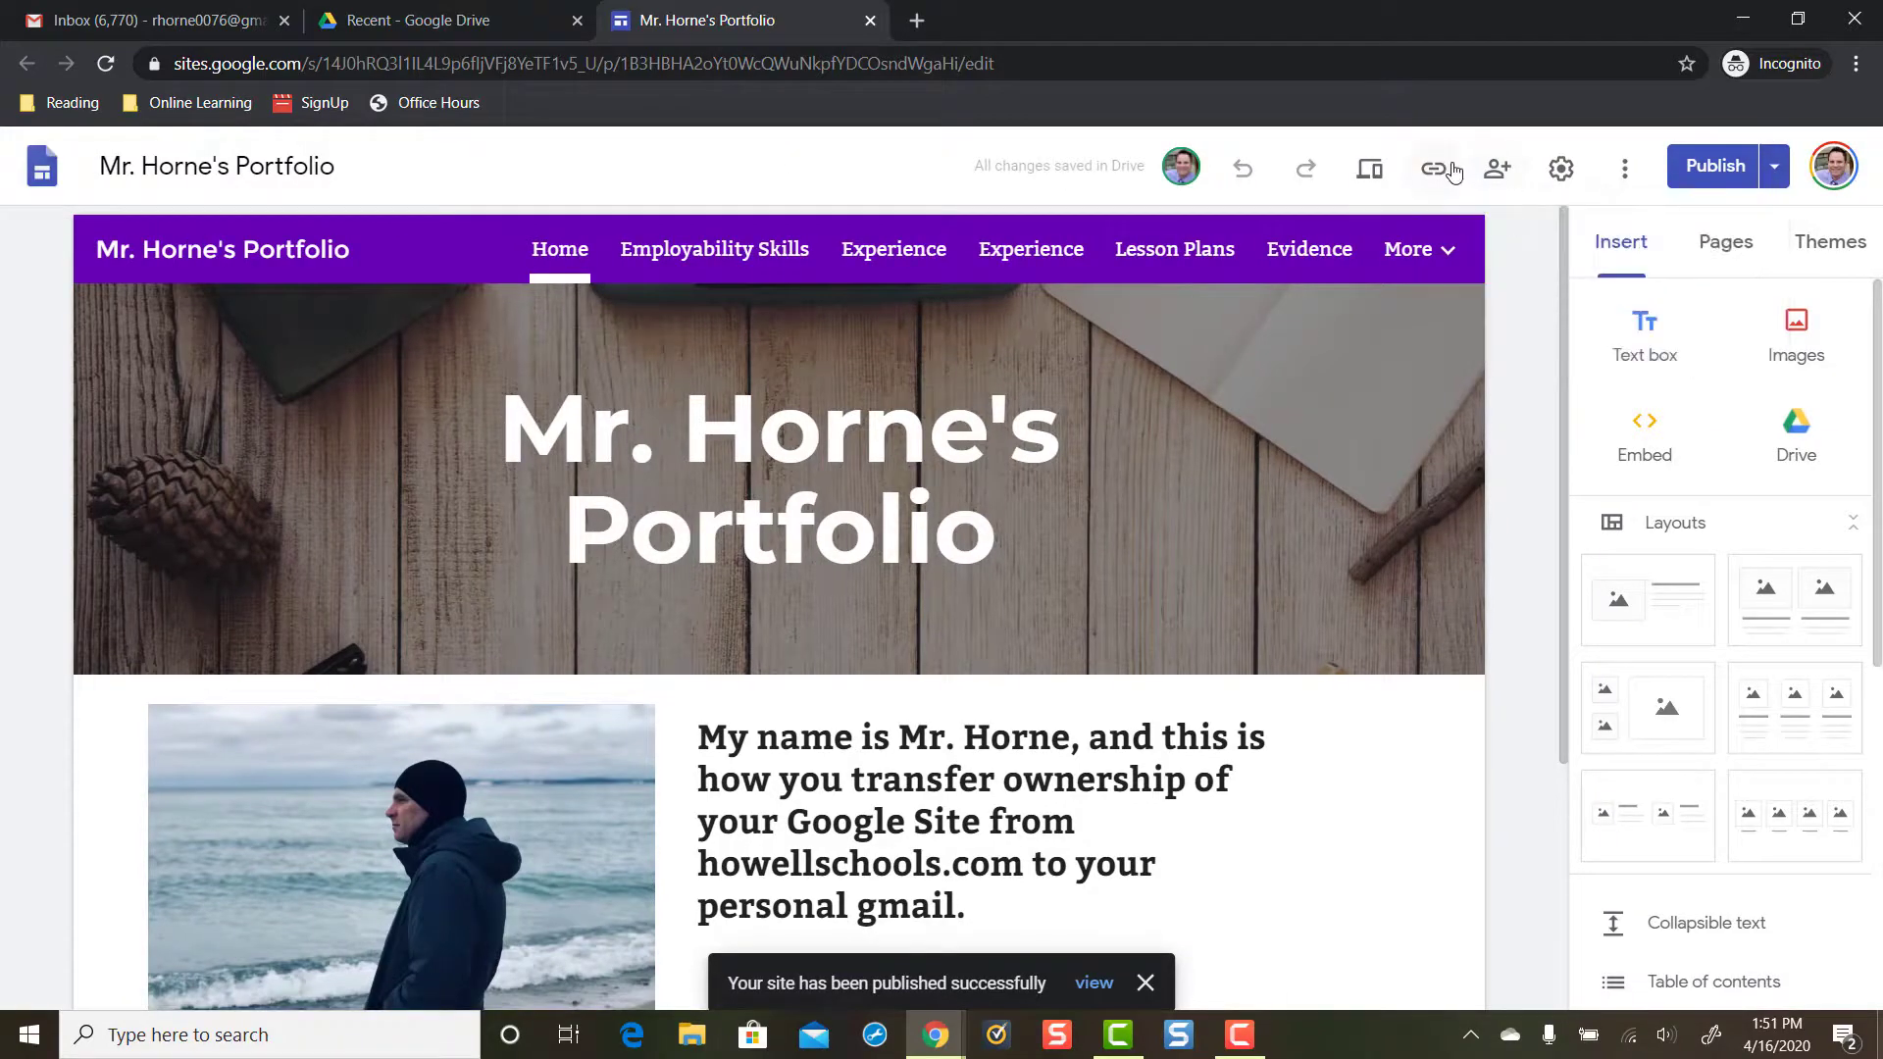
{"action": "left_click", "coordinate": [1452, 172]}
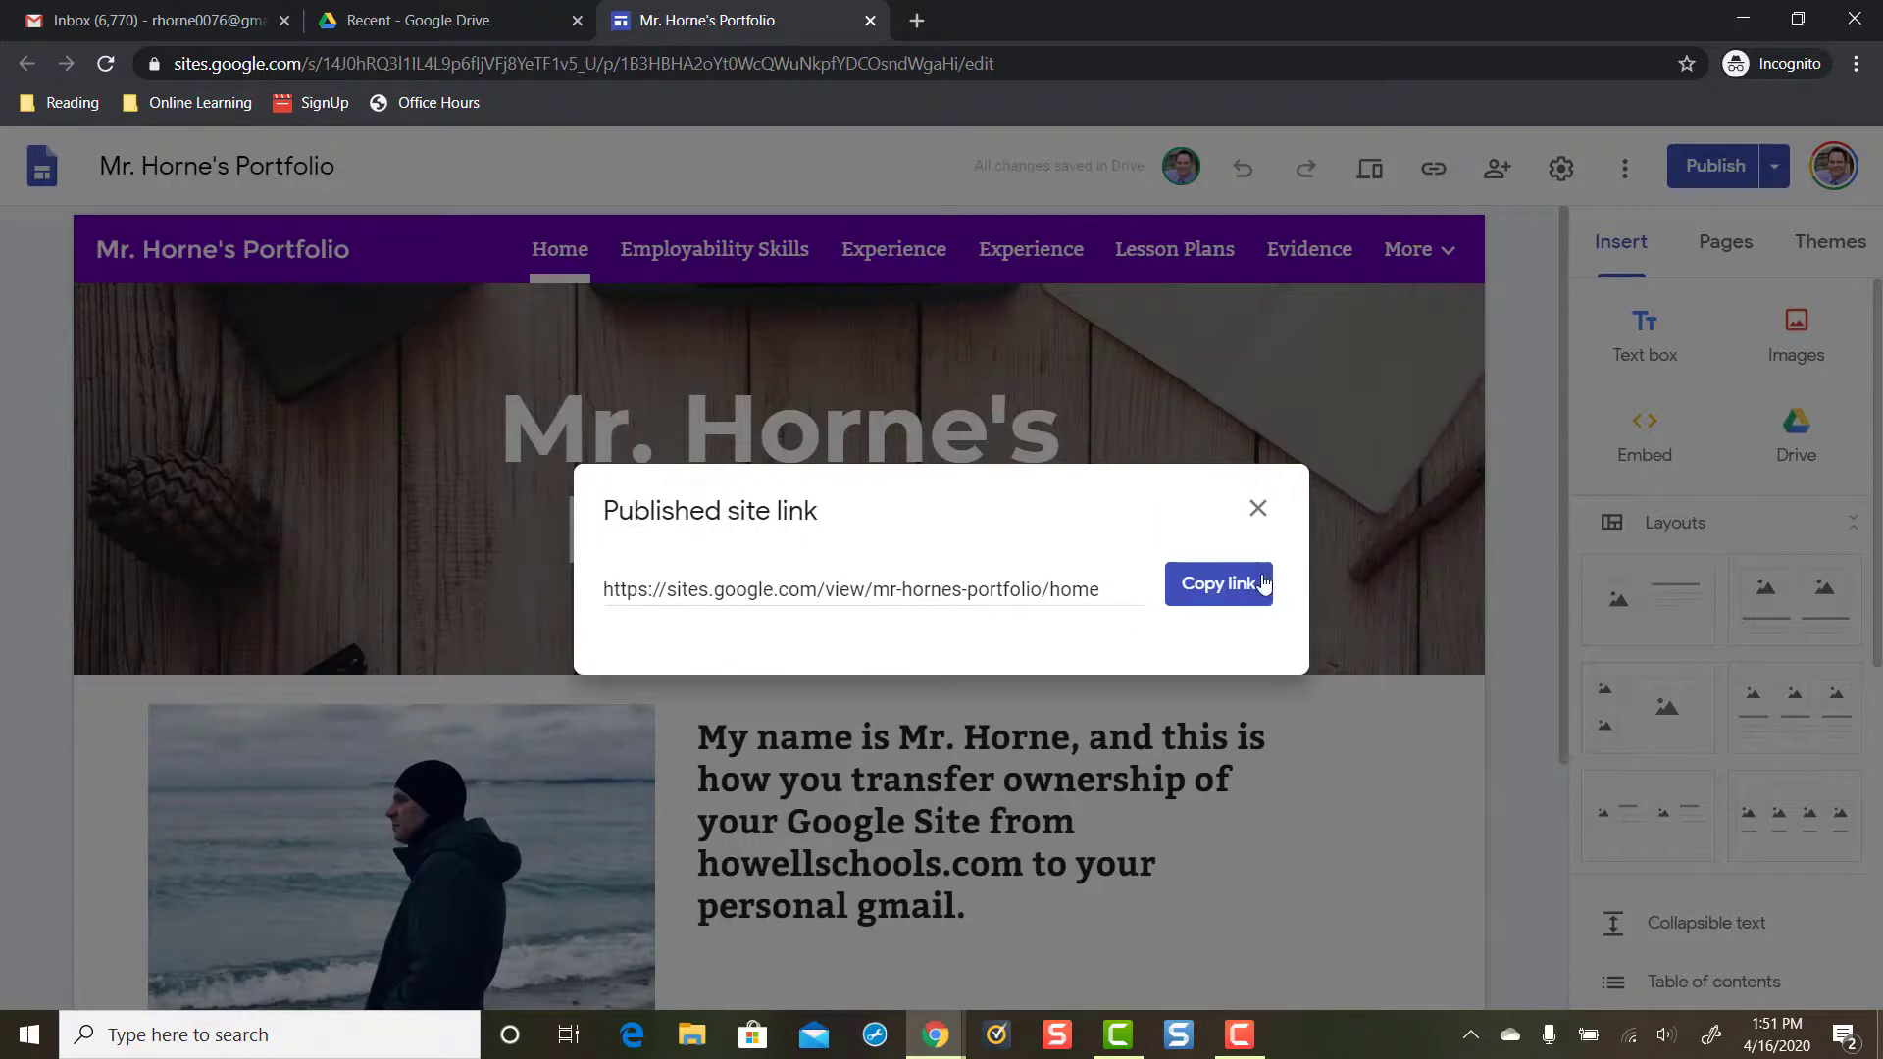
{"action": "left_click", "coordinate": [1257, 511]}
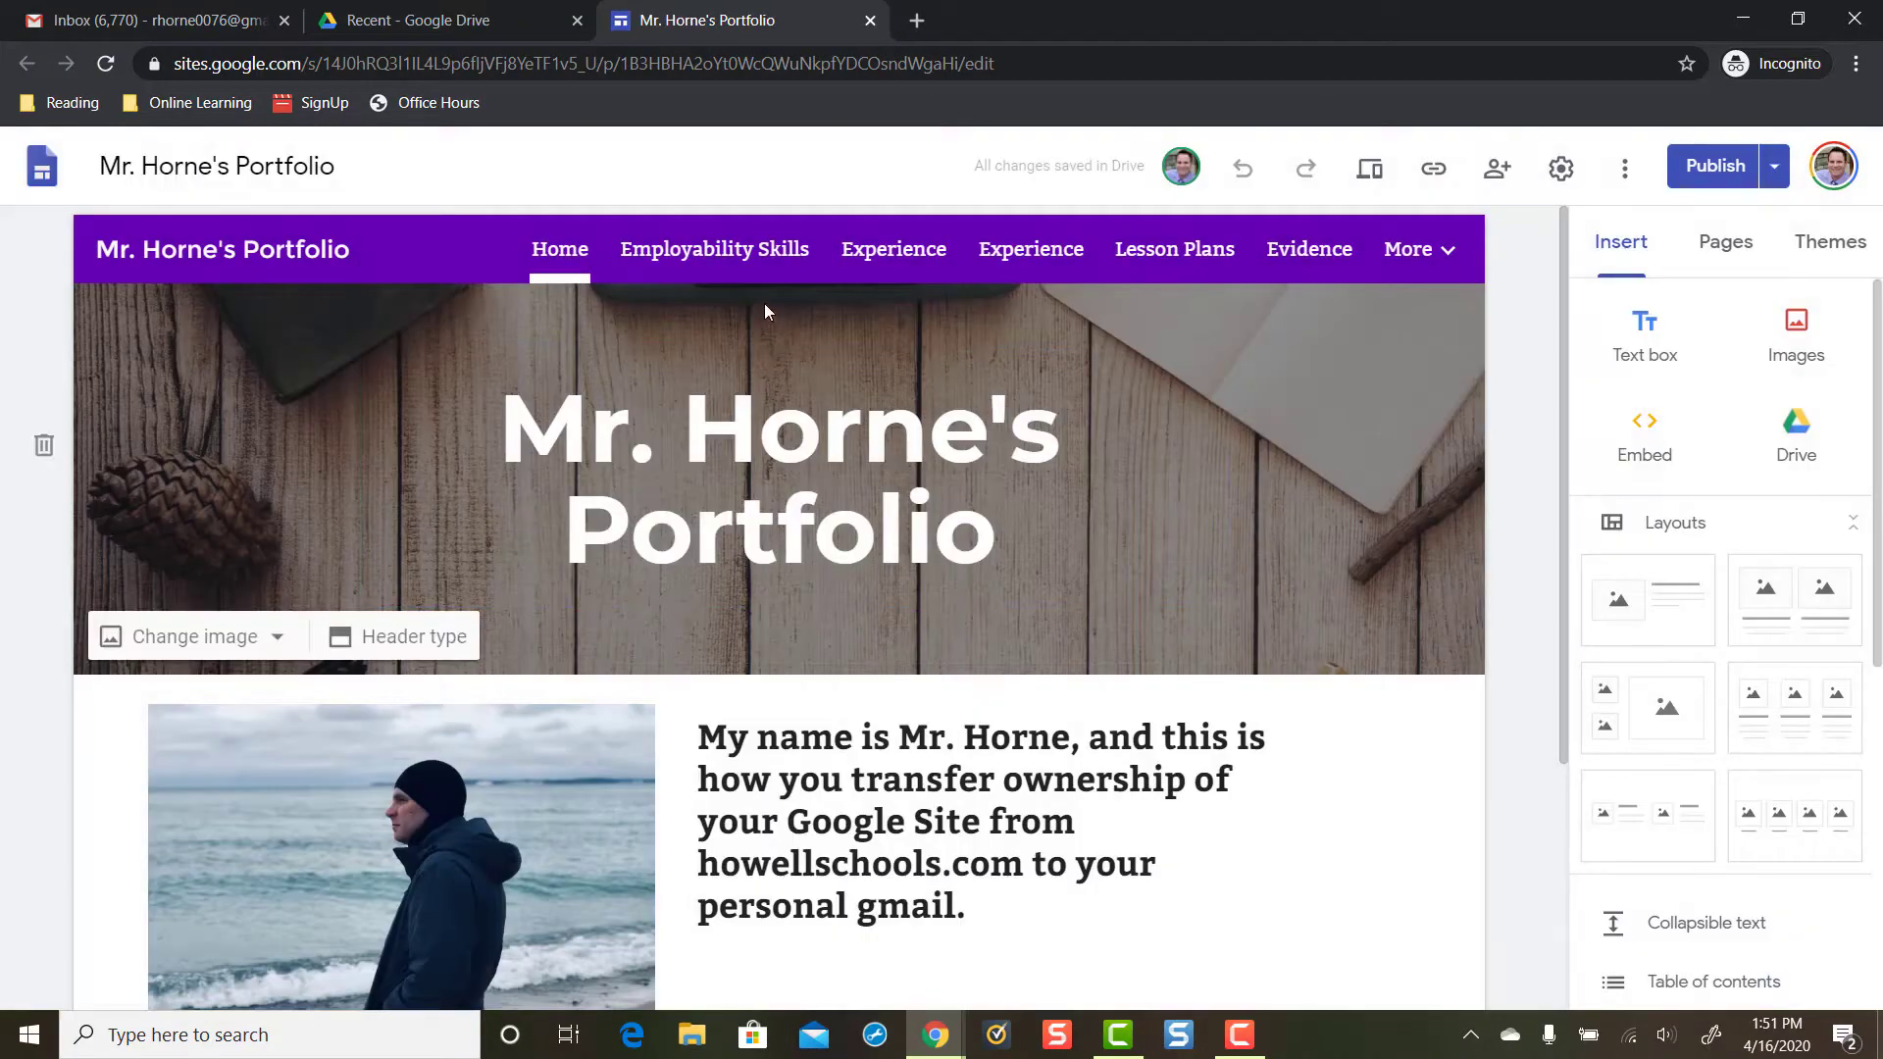
- Review the Employability Skills page and its "Reindeer Games (1st Grade)" lesson plan link, and return to the Home page
{"action": "left_click", "coordinate": [719, 251]}
{"action": "scroll", "coordinate": [630, 603], "scroll_direction": "down", "scroll_amount": 1}
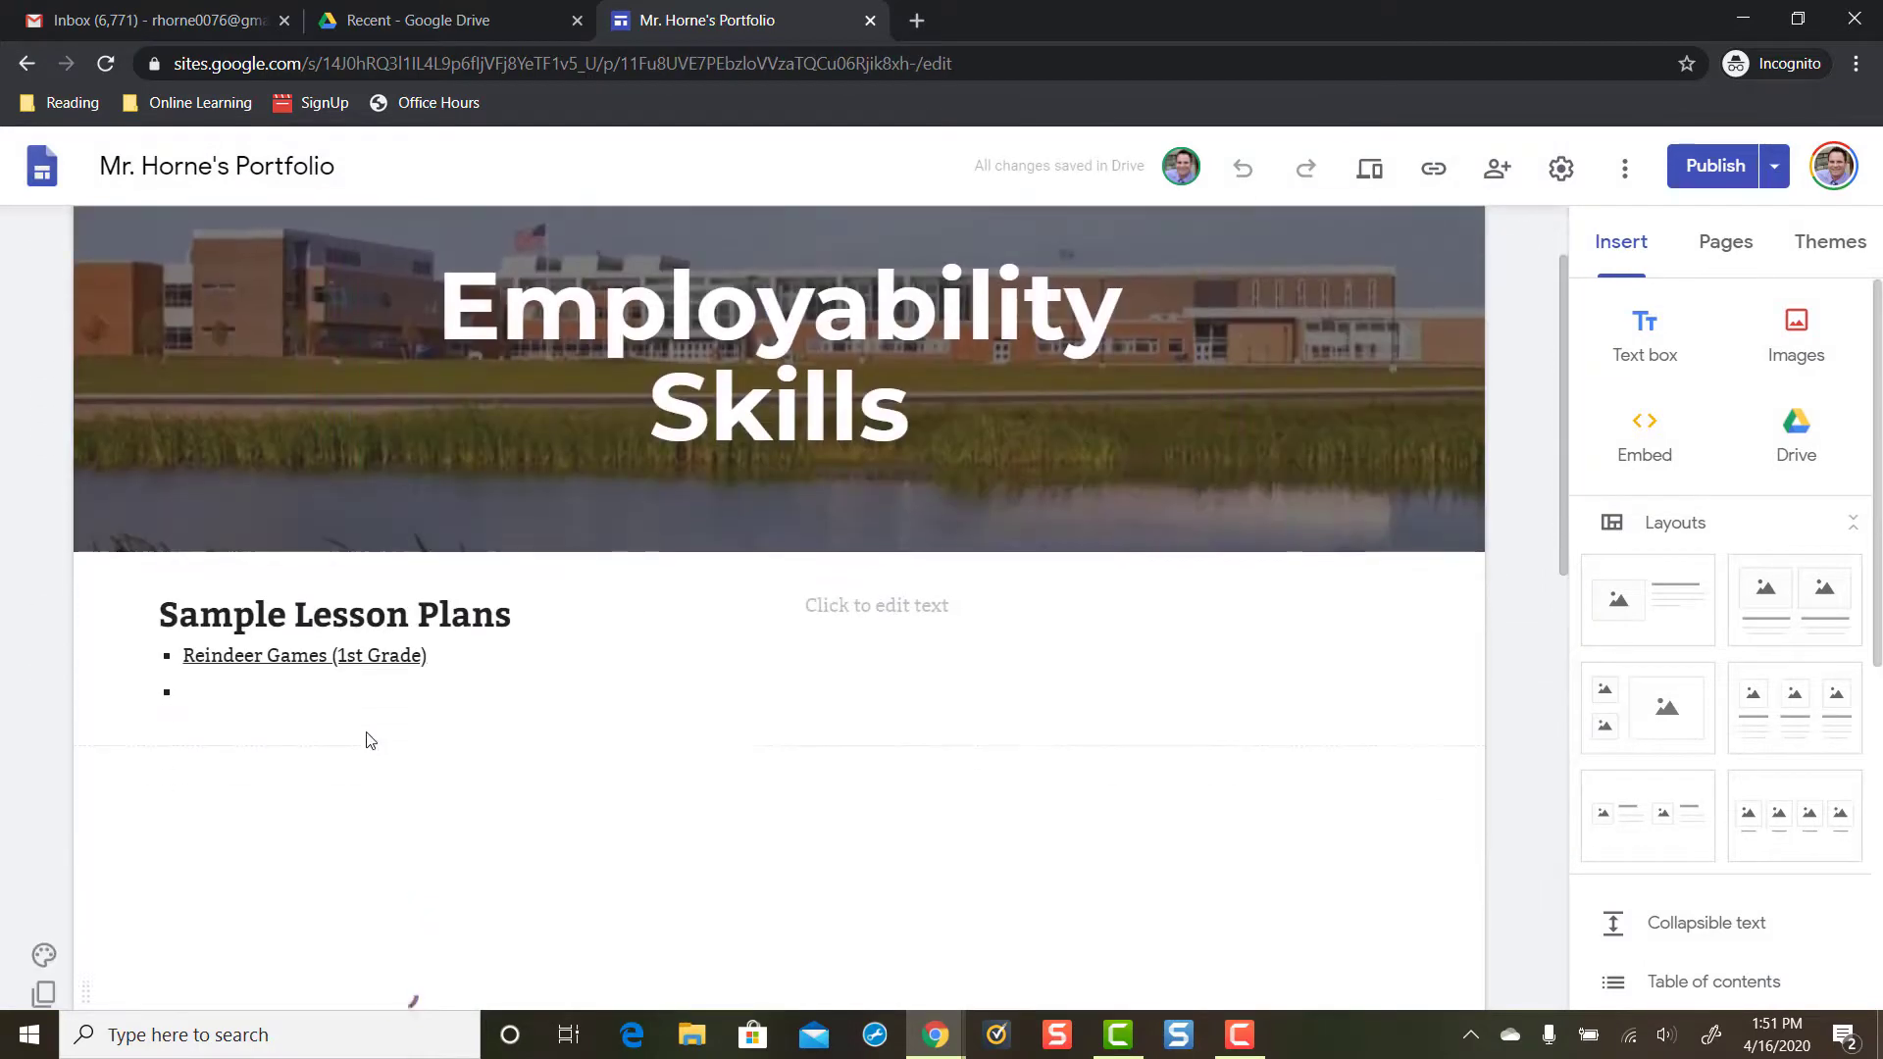
{"action": "left_click", "coordinate": [355, 709]}
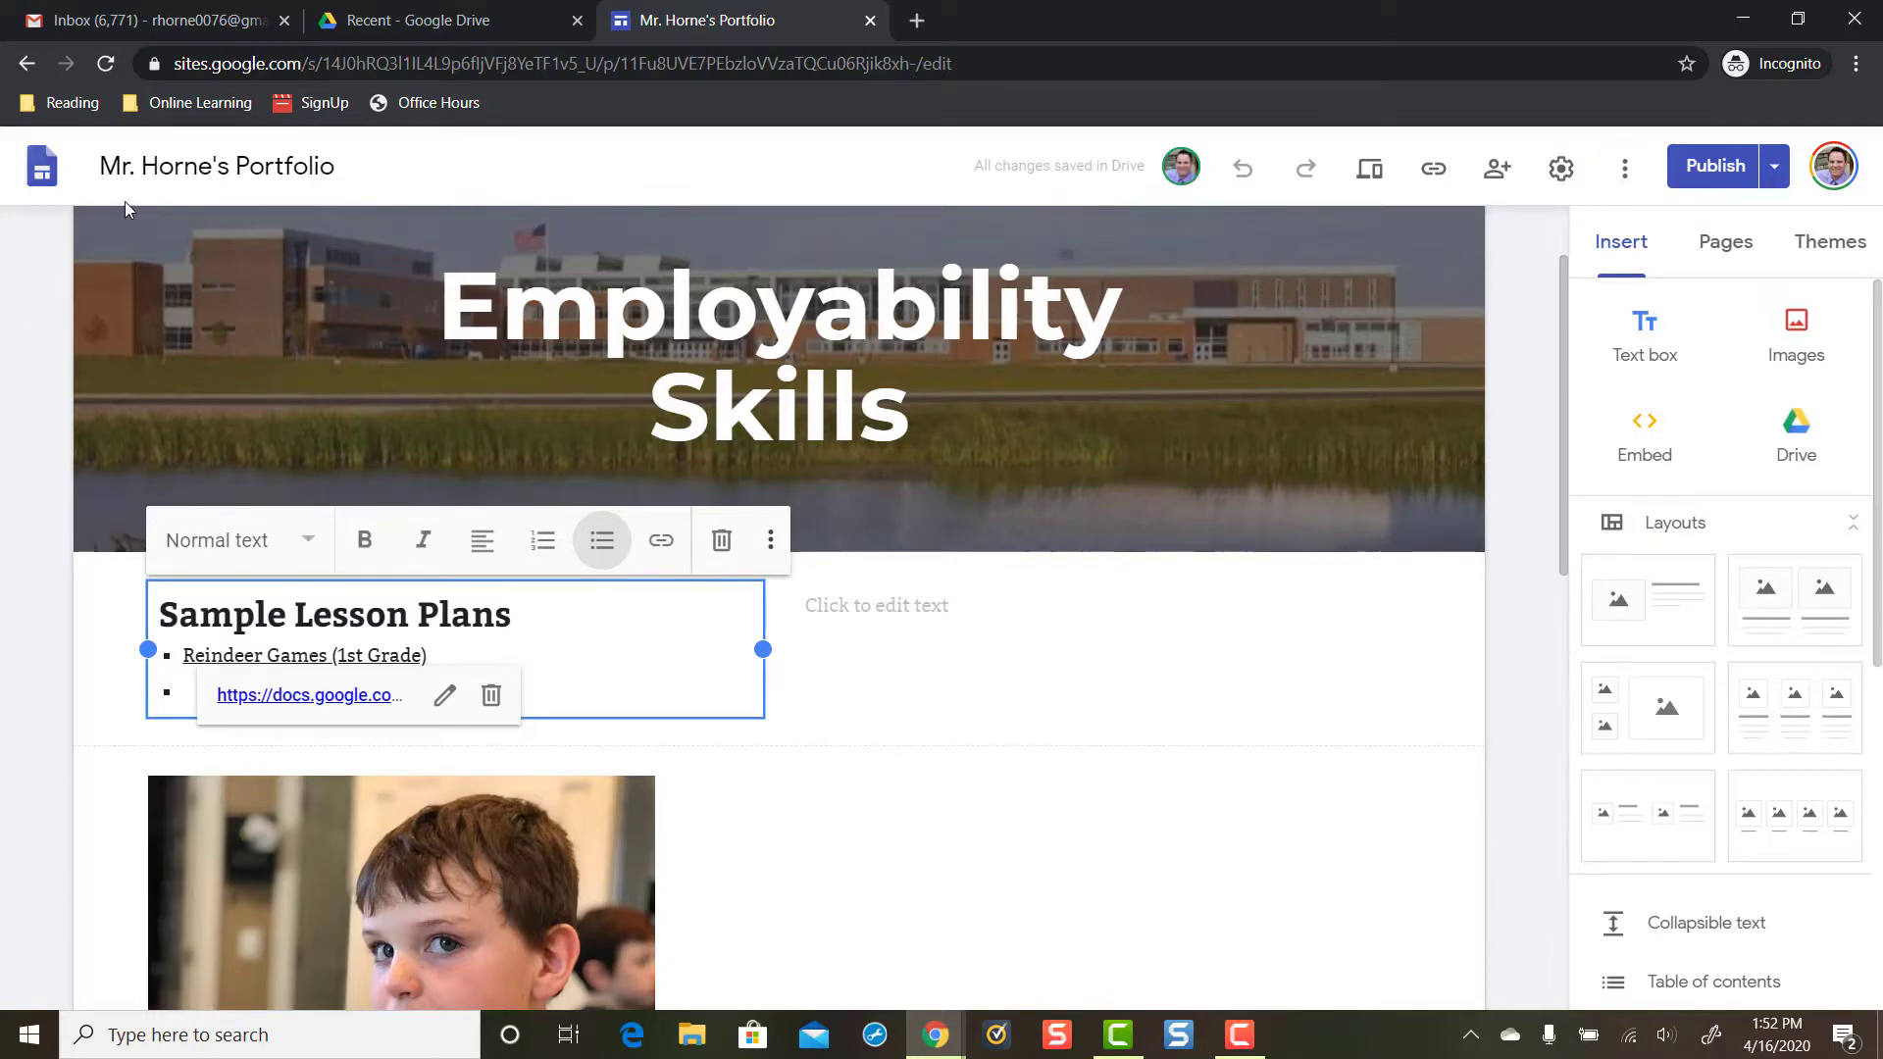
{"action": "scroll", "coordinate": [1373, 255], "scroll_direction": "up", "scroll_amount": 2}
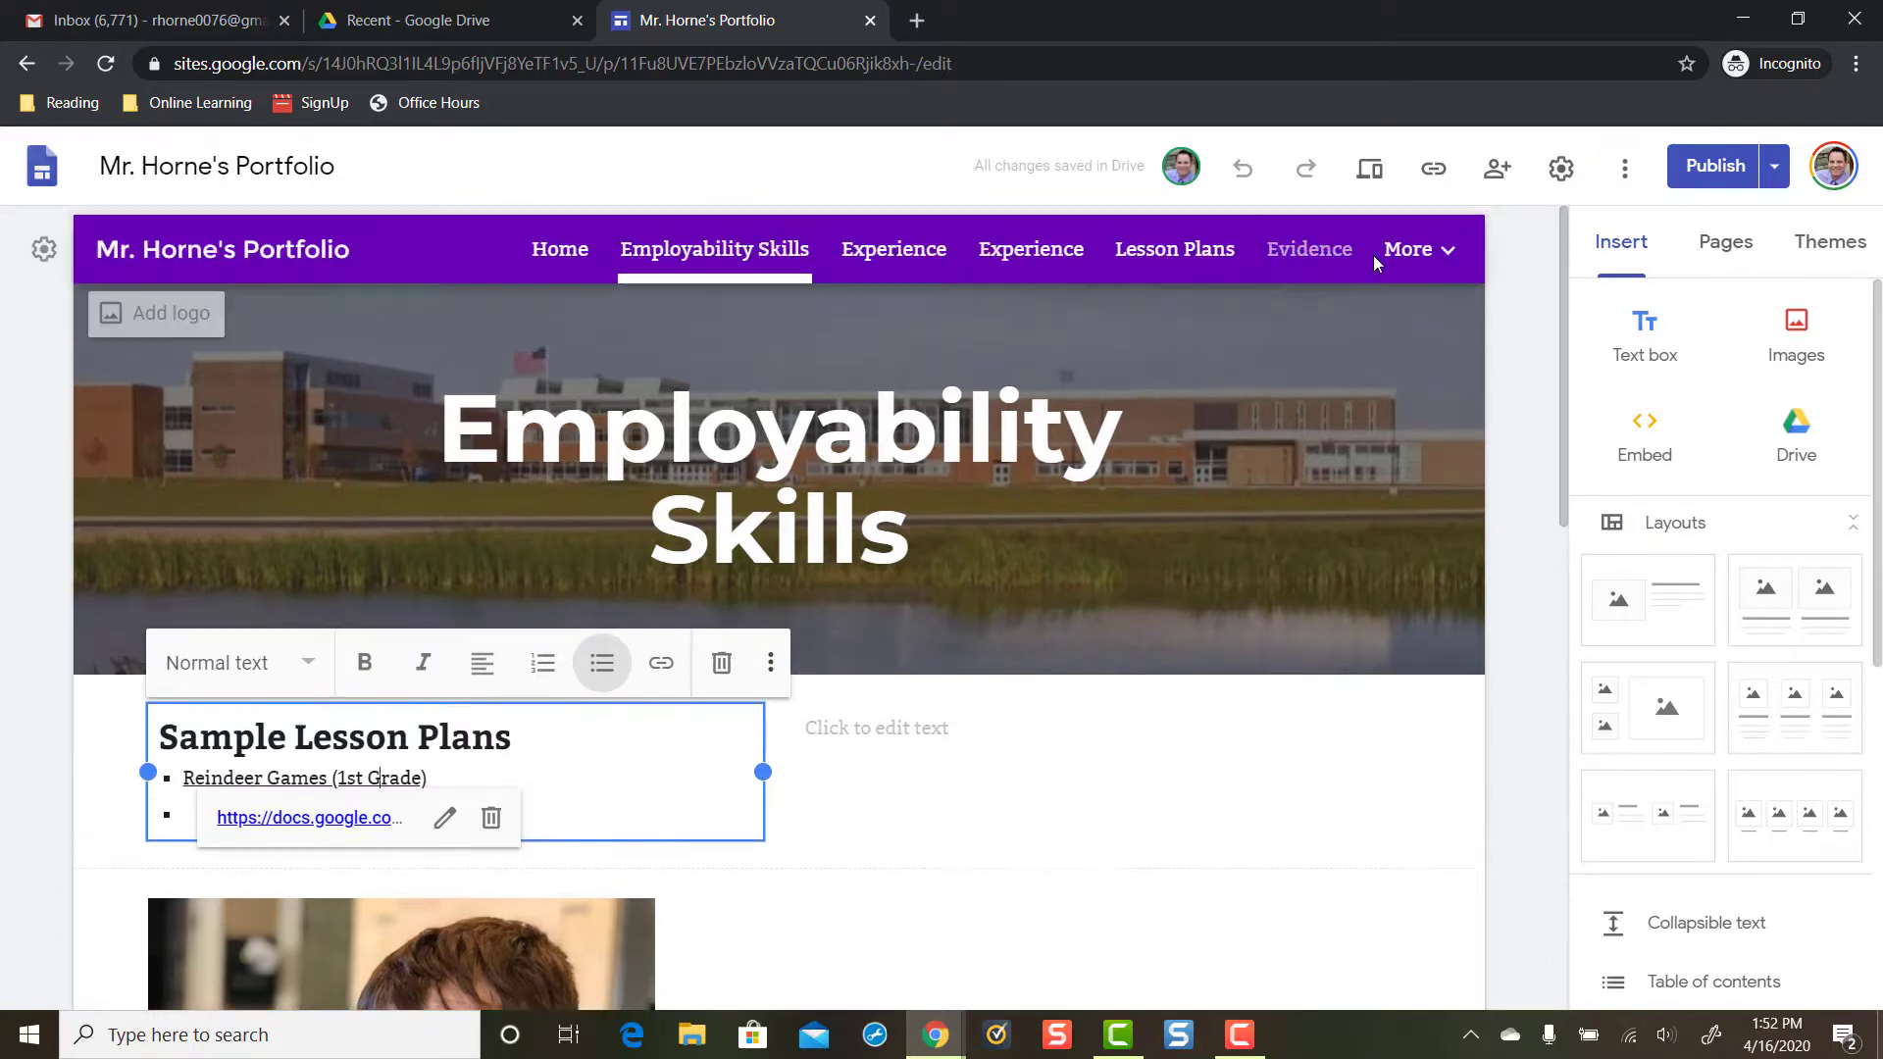
{"action": "left_click", "coordinate": [559, 252]}
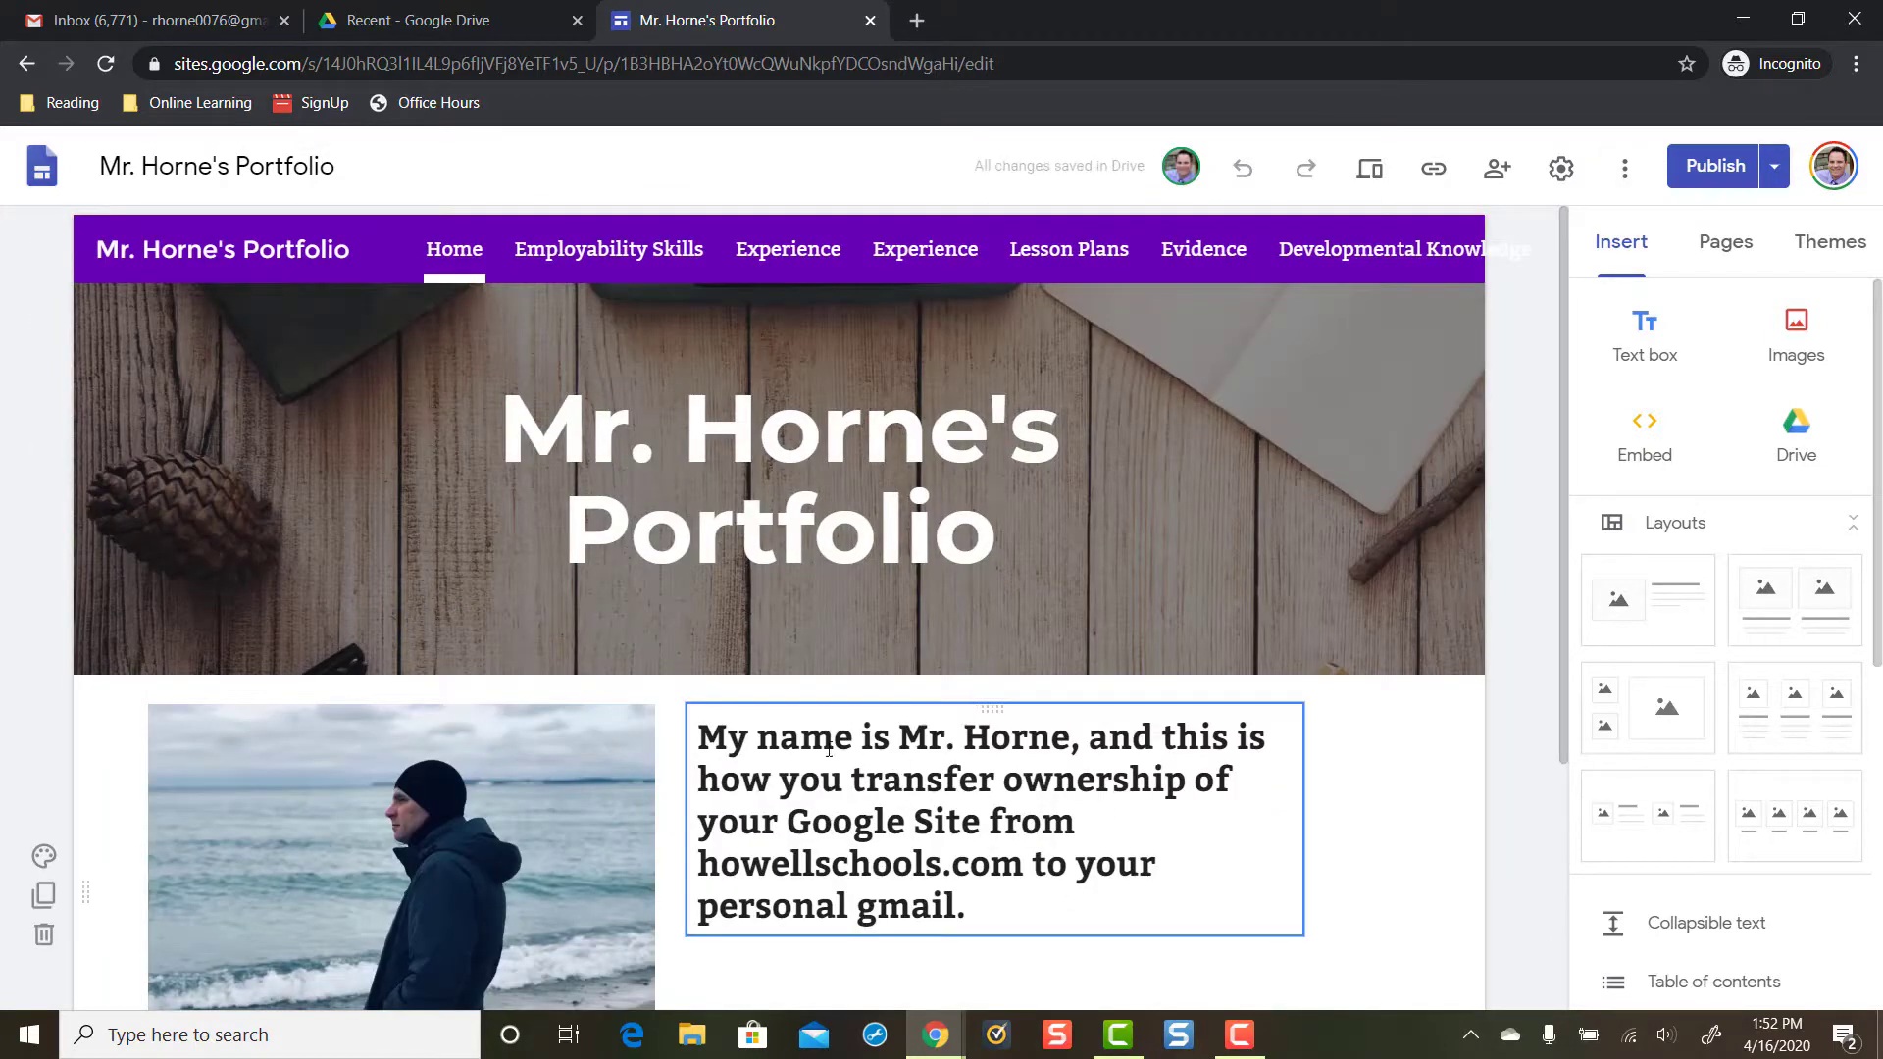